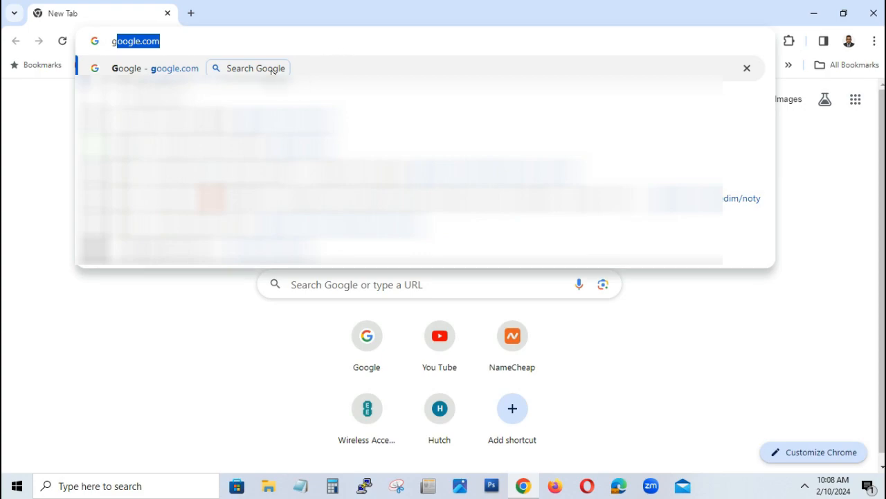
- Search Google for "xampp download" and open the Download XAMPP page on apachefriends.org
{"action": "left_click", "coordinate": [196, 69]}
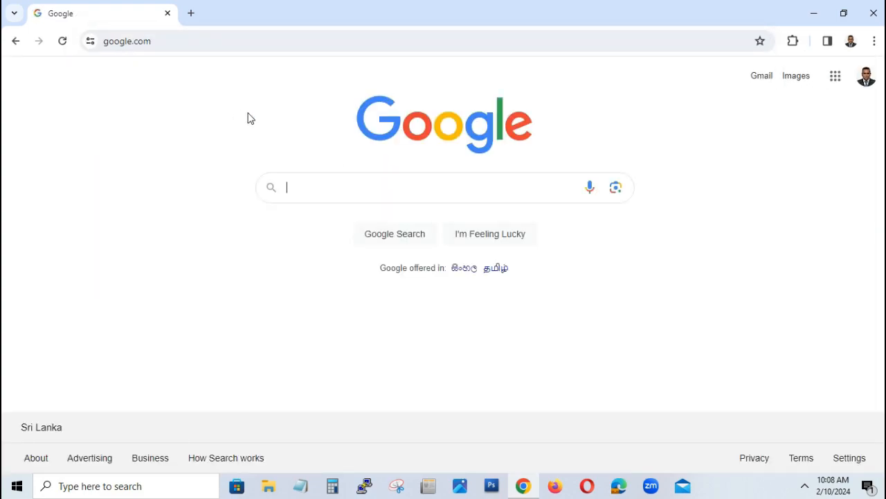
{"action": "left_click", "coordinate": [345, 190]}
{"action": "type", "text": "xa"}
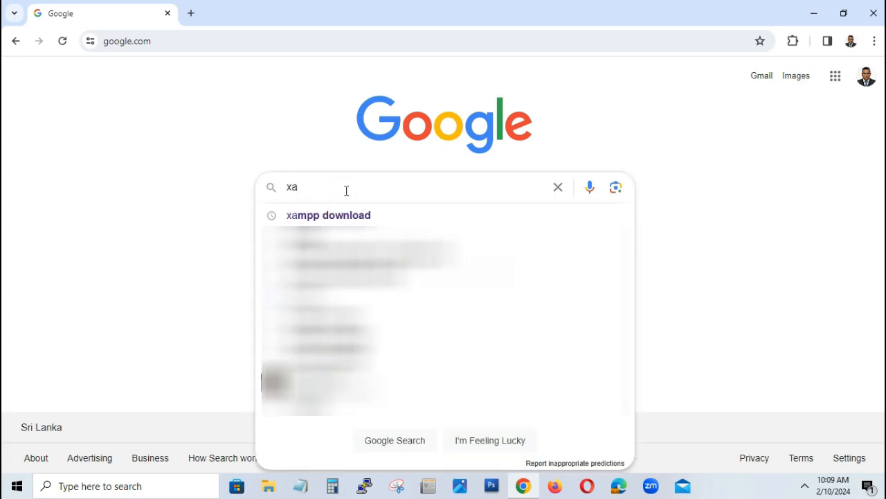
{"action": "left_click", "coordinate": [349, 218]}
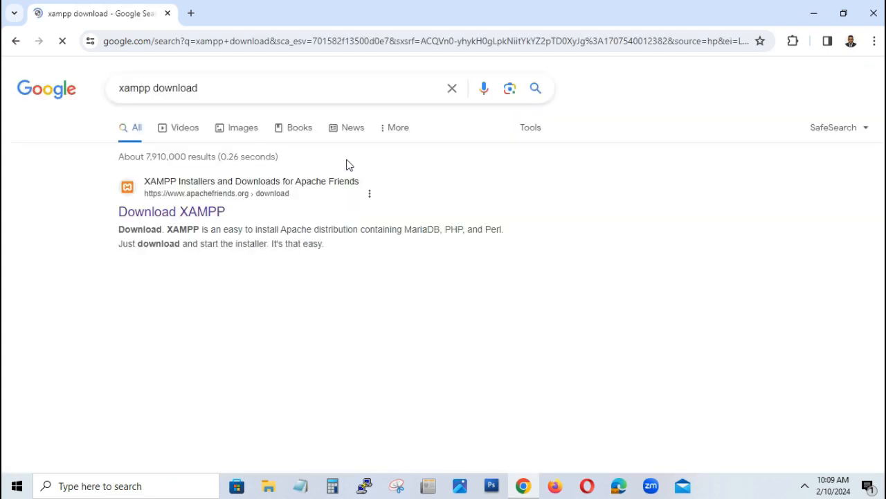
{"action": "left_click", "coordinate": [167, 216]}
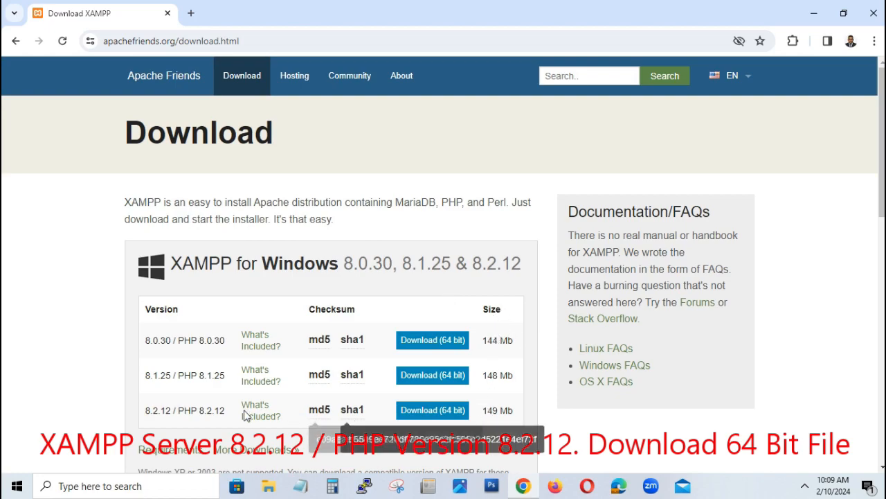
- Download the 64-bit XAMPP 8.2.12 installer for Windows as a duplicate with a numbered file name, and minimize the browser
{"action": "left_click", "coordinate": [433, 410]}
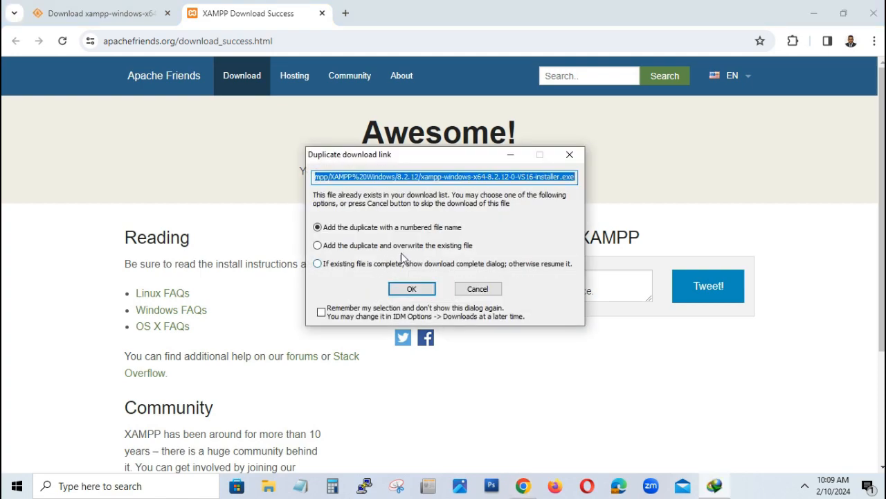
{"action": "left_click", "coordinate": [413, 291]}
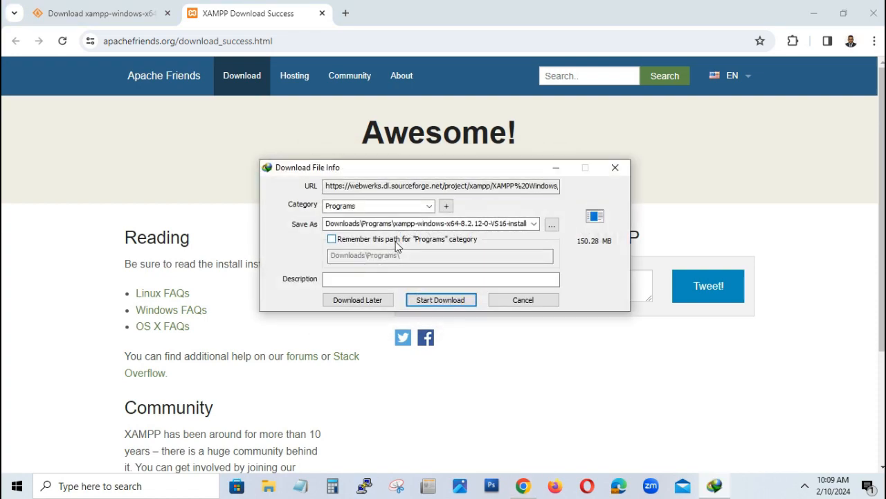
{"action": "left_click", "coordinate": [439, 303]}
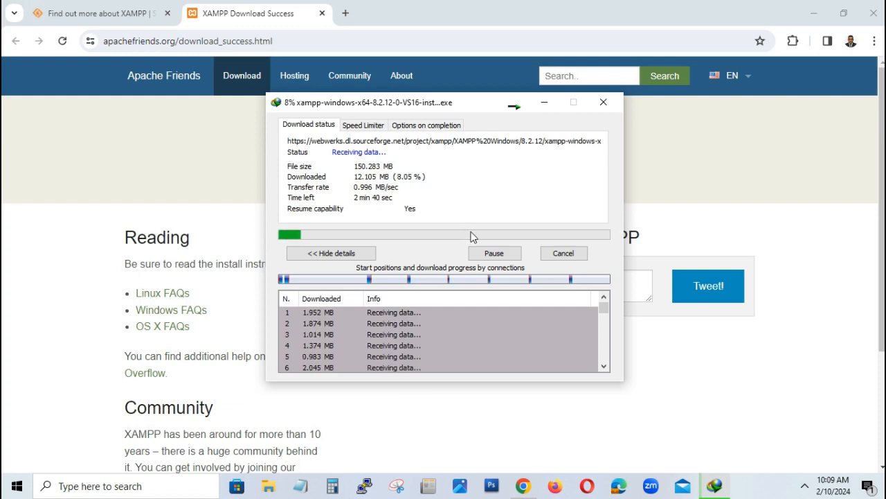
{"action": "left_click", "coordinate": [813, 21]}
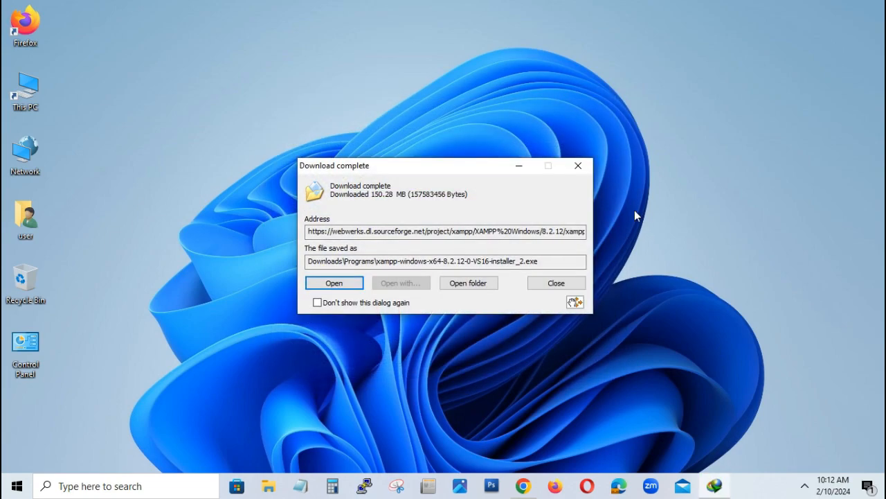
- Launch the downloaded XAMPP installer and pause 360 Total Security protection for 15 minutes
{"action": "left_click", "coordinate": [334, 284]}
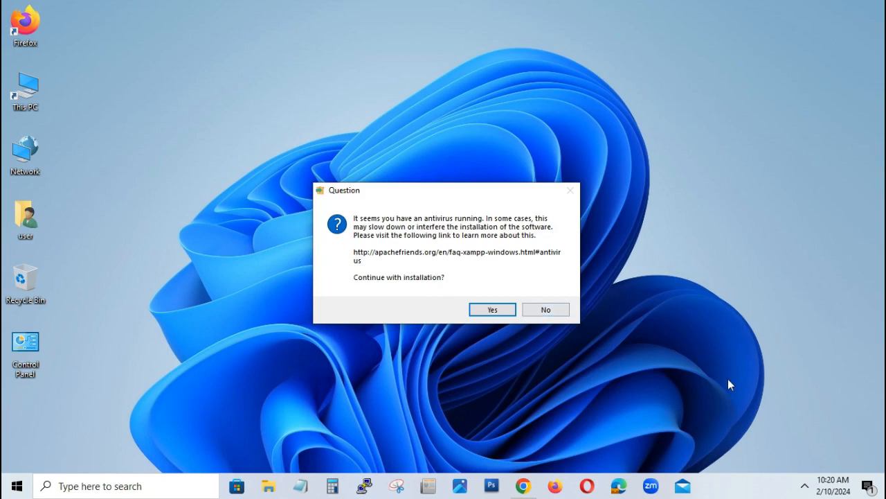
{"action": "left_click", "coordinate": [805, 486]}
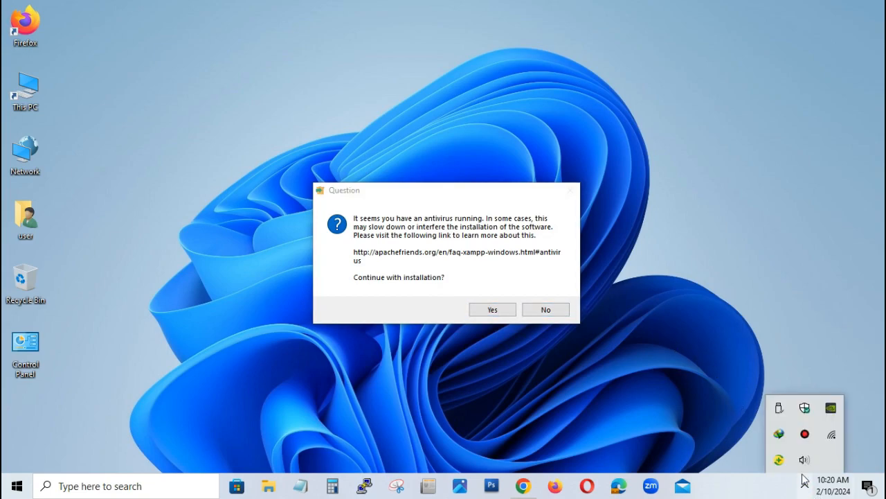
{"action": "right_click", "coordinate": [780, 460]}
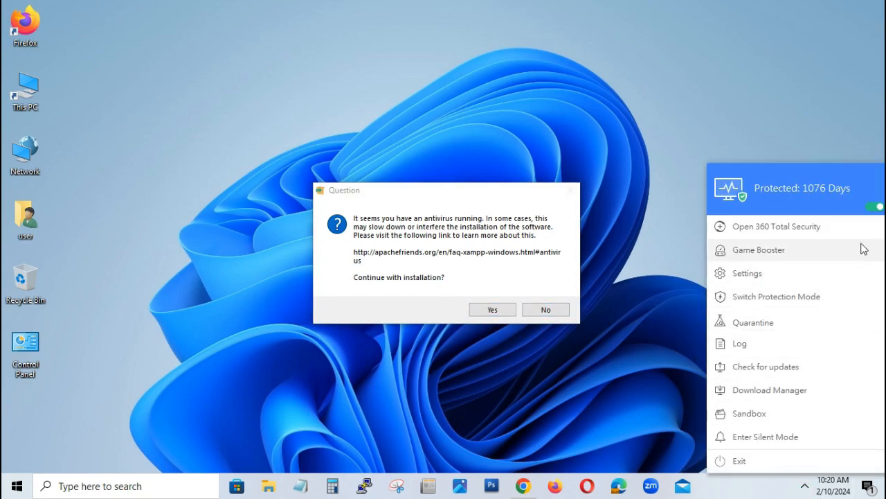
{"action": "left_click", "coordinate": [876, 207]}
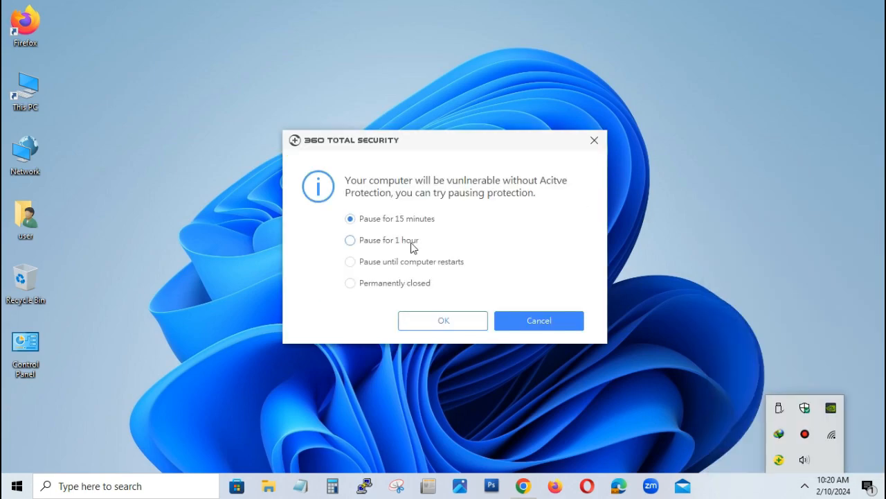
{"action": "left_click", "coordinate": [437, 324]}
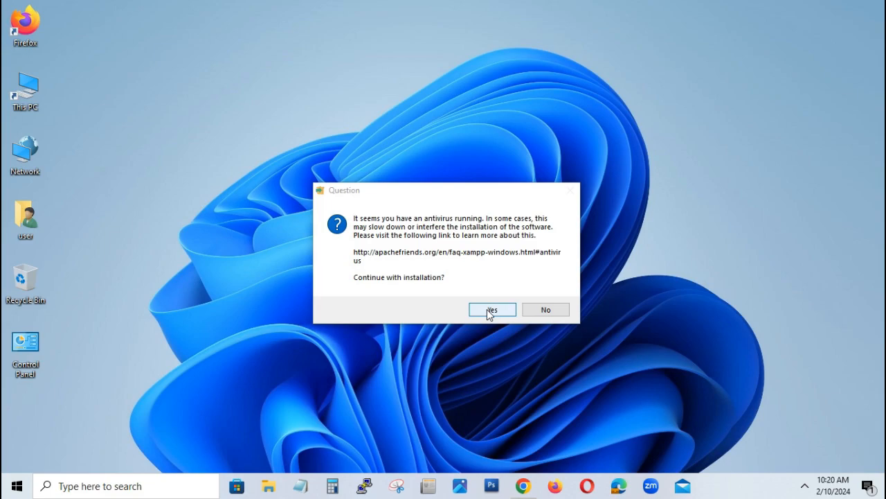
- Continue the installation past the antivirus and User Account Control notices and the welcome page to the component selection
{"action": "left_click", "coordinate": [490, 310]}
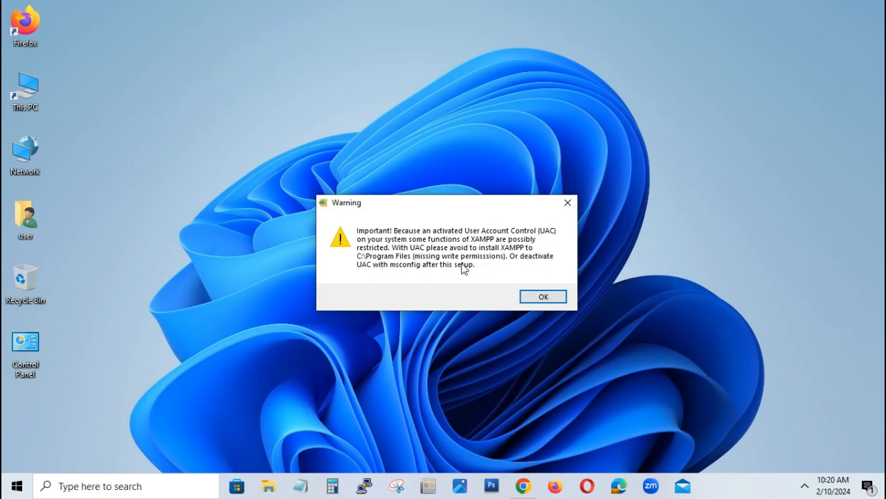
{"action": "left_click", "coordinate": [533, 298]}
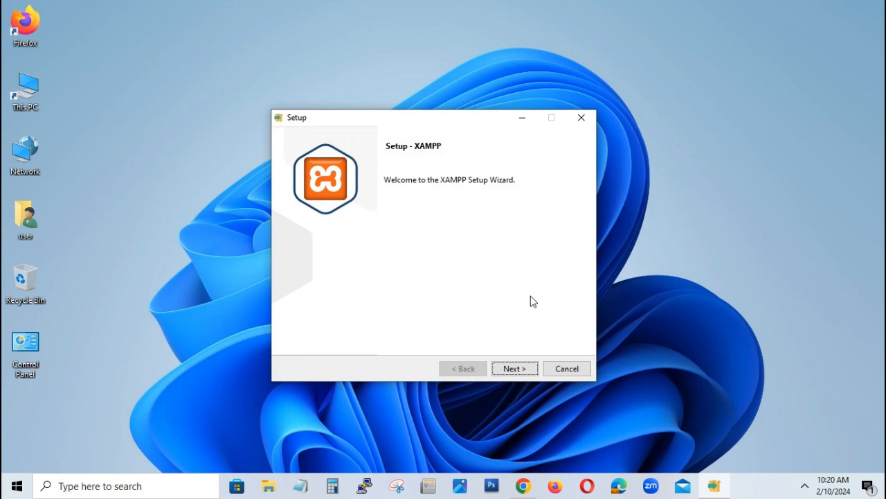
{"action": "left_click", "coordinate": [512, 368]}
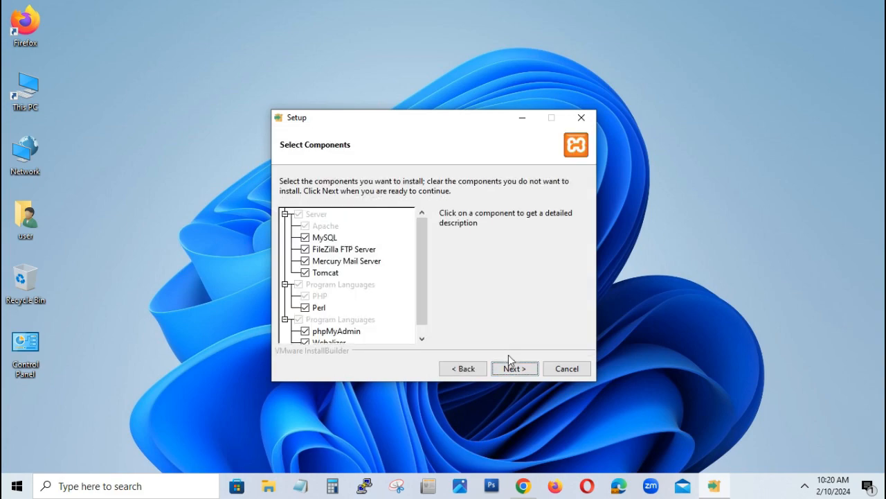
- Exclude Fake Sendmail, Webalizer, Tomcat, Mercury Mail Server and FileZilla FTP Server from the components and accept the selection
{"action": "left_click_drag", "start_coordinate": [424, 266], "coordinate": [425, 306]}
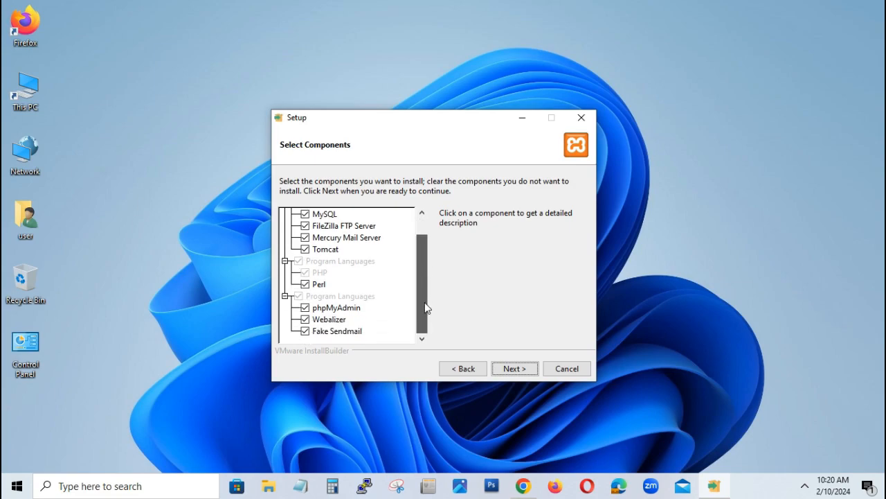
{"action": "left_click_drag", "start_coordinate": [425, 302], "coordinate": [425, 300]}
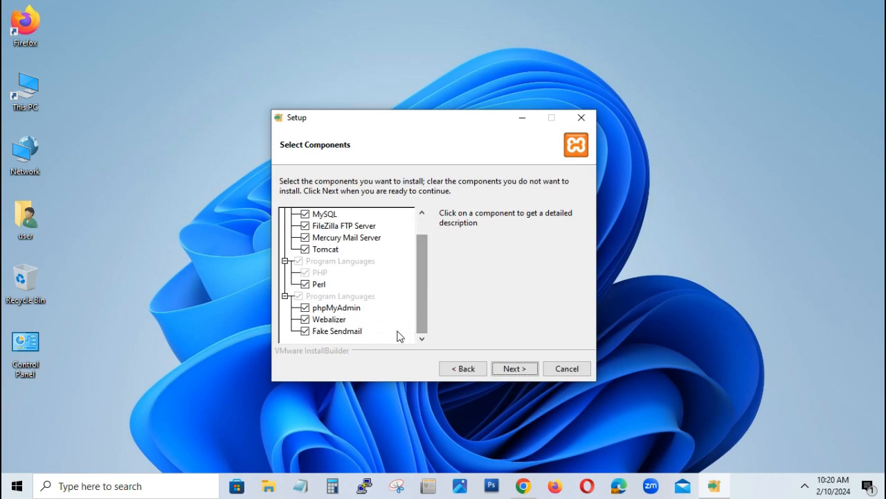
{"action": "left_click", "coordinate": [305, 331]}
{"action": "left_click", "coordinate": [305, 319]}
{"action": "left_click_drag", "start_coordinate": [424, 292], "coordinate": [424, 250]}
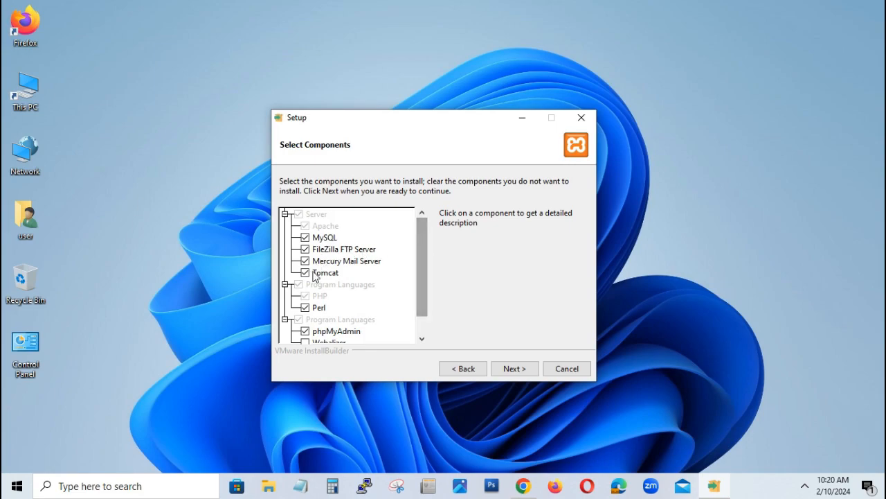
{"action": "left_click", "coordinate": [306, 273]}
{"action": "left_click", "coordinate": [307, 261]}
{"action": "left_click", "coordinate": [306, 249]}
{"action": "left_click_drag", "start_coordinate": [420, 284], "coordinate": [423, 254]}
{"action": "left_click", "coordinate": [509, 369]}
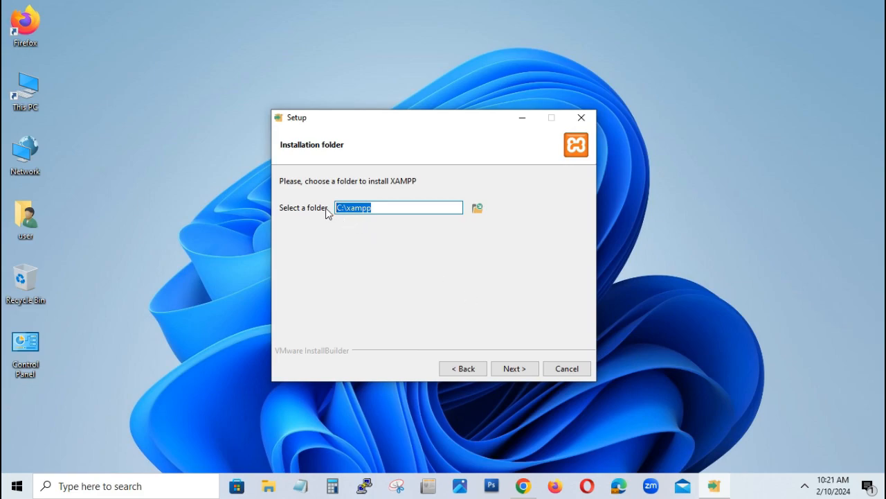
- Accept C:\xampp as the installation folder and English as the language, and start the installation
{"action": "left_click", "coordinate": [513, 368]}
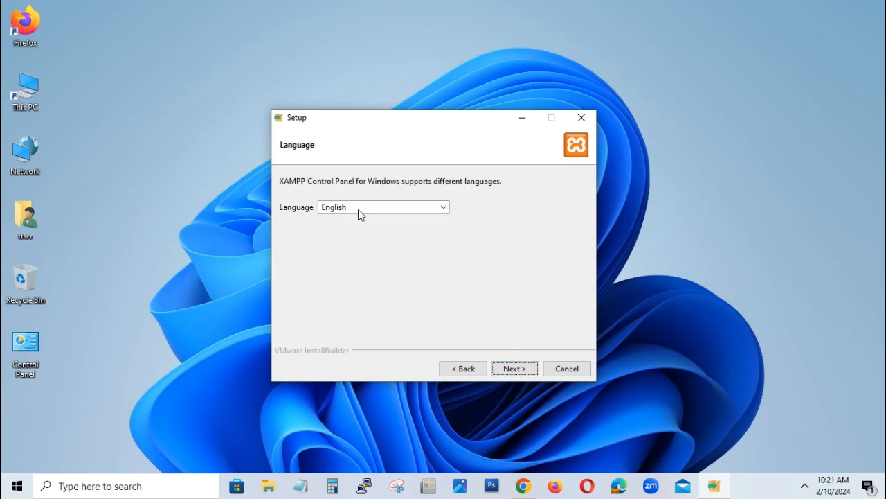
{"action": "left_click", "coordinate": [444, 208]}
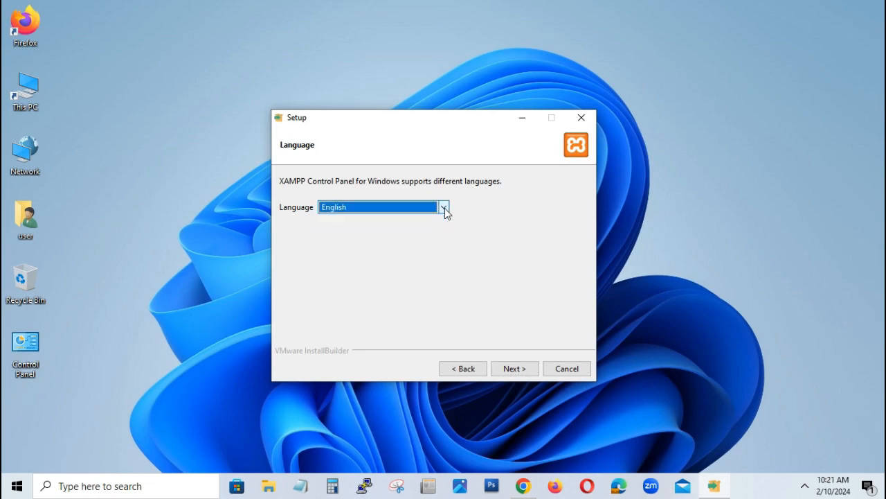
{"action": "left_click", "coordinate": [517, 369]}
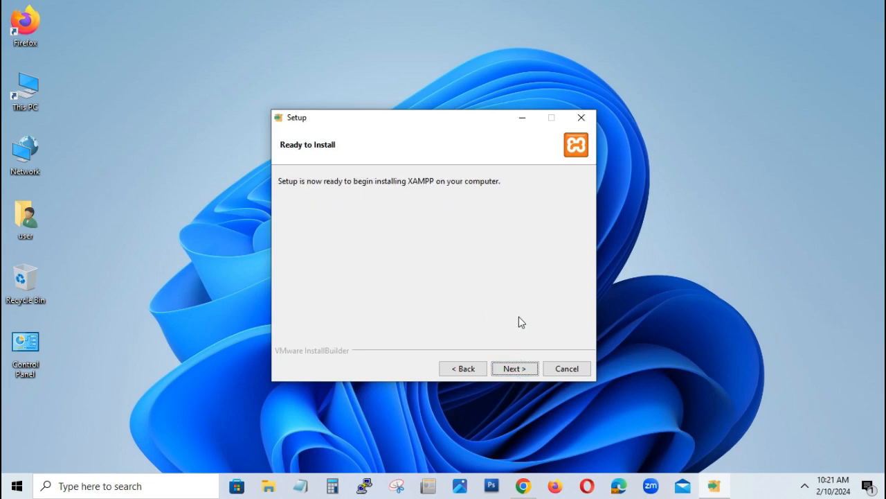
{"action": "left_click", "coordinate": [514, 368]}
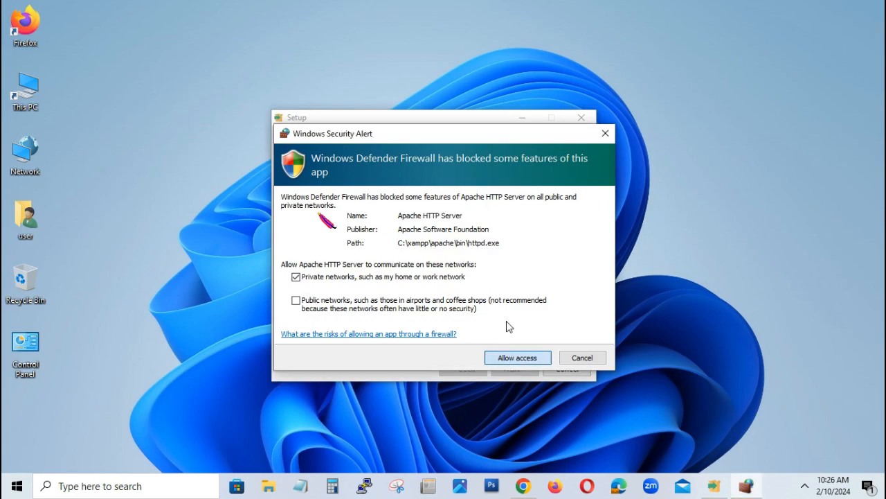
- Allow Apache HTTP Server through the firewall on private networks and finish the setup with the XAMPP Control Panel launched
{"action": "left_click", "coordinate": [519, 357]}
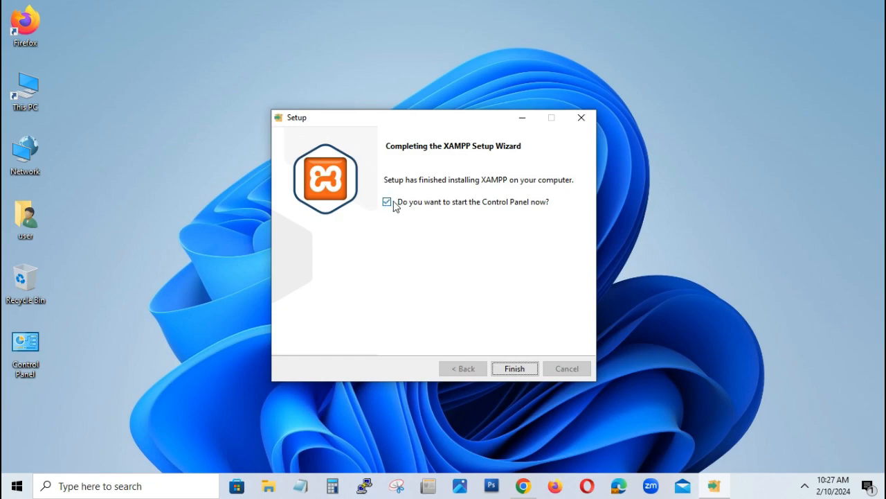
{"action": "left_click", "coordinate": [509, 370]}
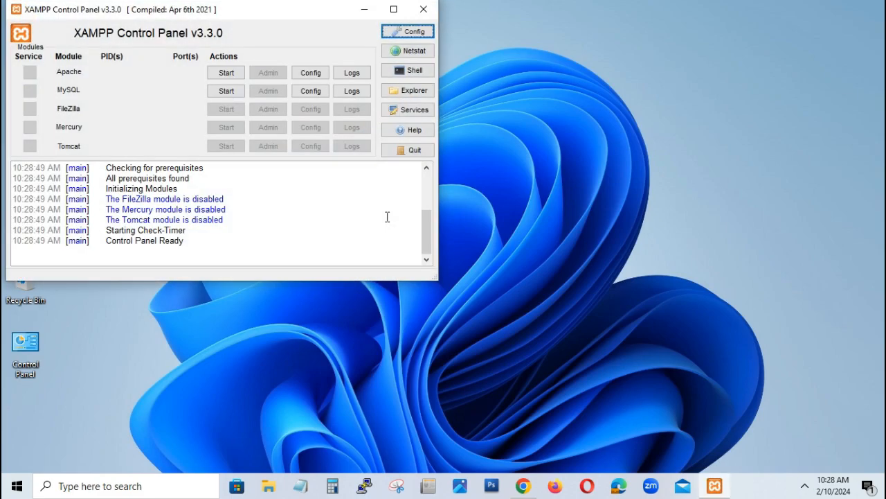
{"action": "left_click_drag", "start_coordinate": [258, 13], "coordinate": [491, 93]}
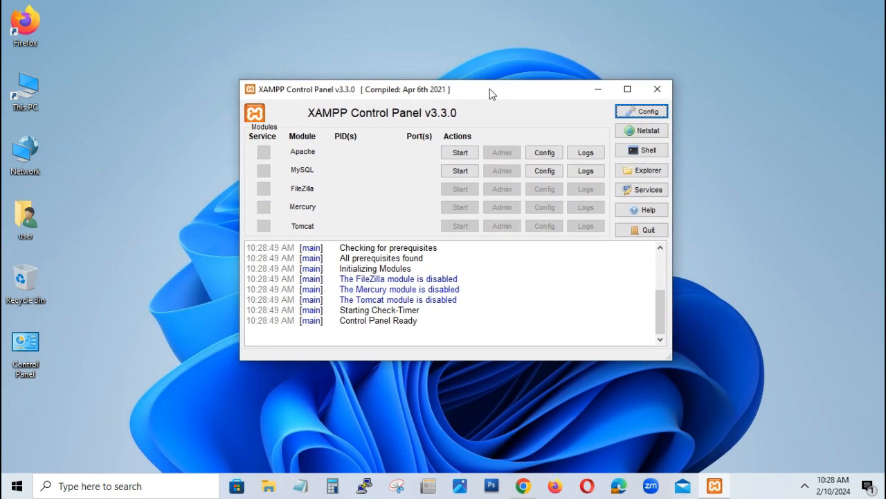
- Start the Apache and MySQL modules, allowing mysqld.exe through the firewall on private networks
{"action": "left_click", "coordinate": [459, 153]}
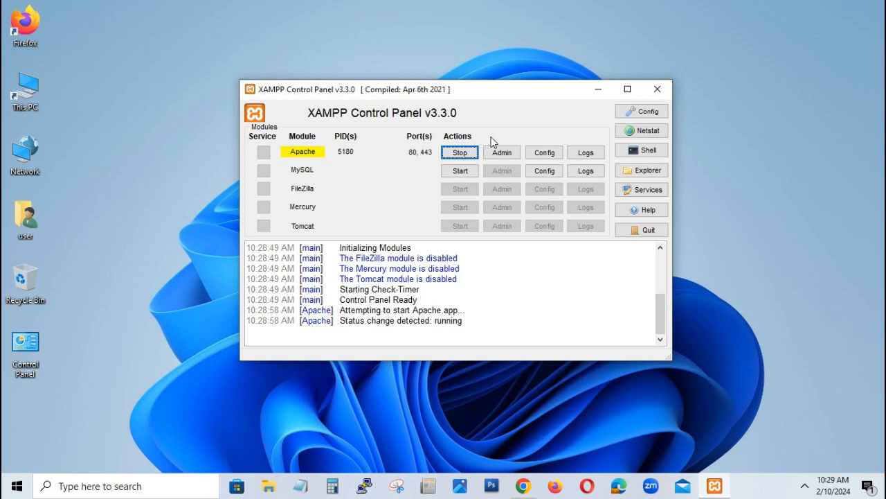
{"action": "left_click", "coordinate": [460, 171]}
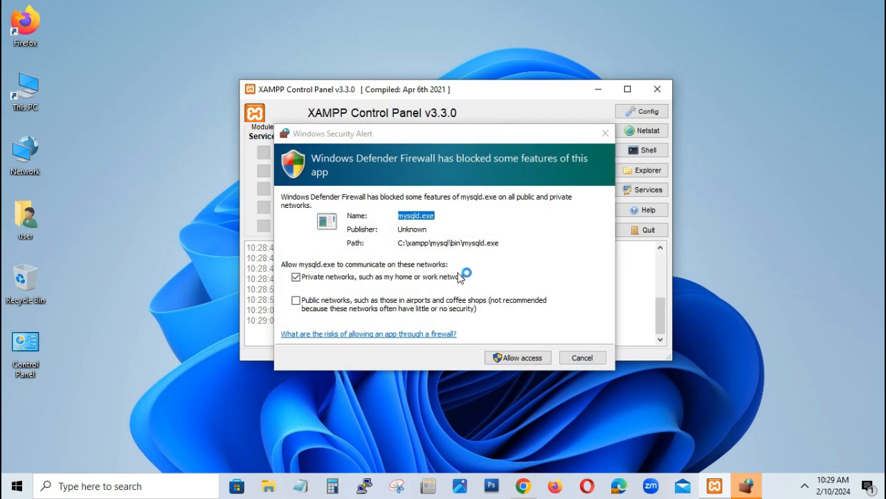
{"action": "left_click", "coordinate": [499, 358]}
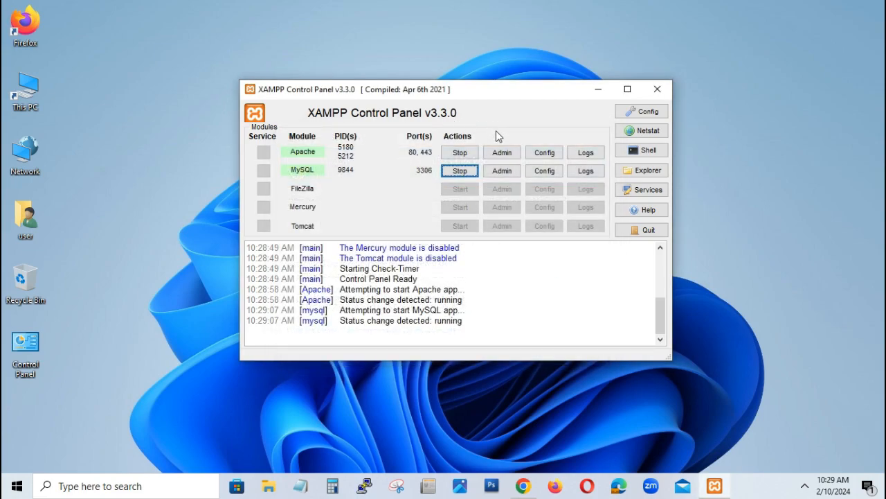
- Open Apache's admin page in the browser and close the XAMPP Download Success and SourceForge pages
{"action": "left_click", "coordinate": [500, 154]}
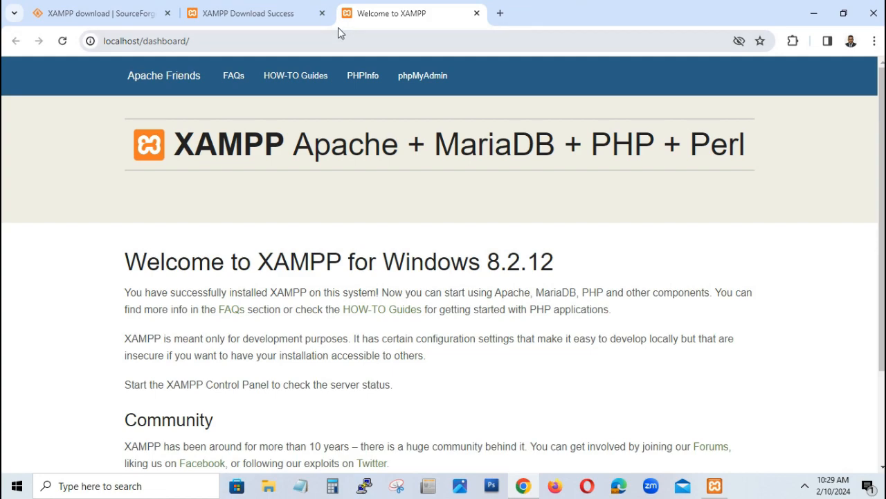
{"action": "left_click", "coordinate": [321, 13]}
{"action": "left_click", "coordinate": [167, 13]}
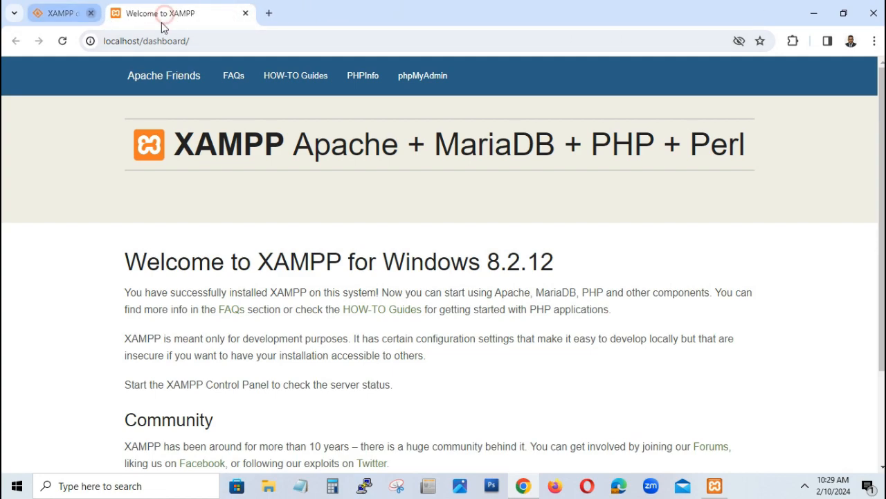
- Examine the address and the welcome content of the local XAMPP dashboard page
{"action": "mouse_move", "coordinate": [102, 46]}
{"action": "left_mouse_down"}
{"action": "mouse_move", "coordinate": [219, 46]}
{"action": "mouse_move", "coordinate": [107, 46]}
{"action": "left_mouse_up"}
{"action": "left_click", "coordinate": [205, 40]}
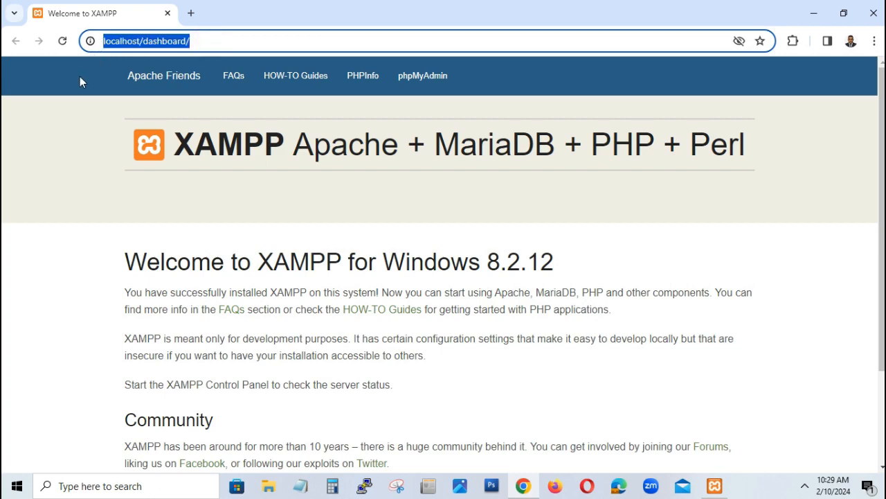
{"action": "left_click", "coordinate": [206, 42]}
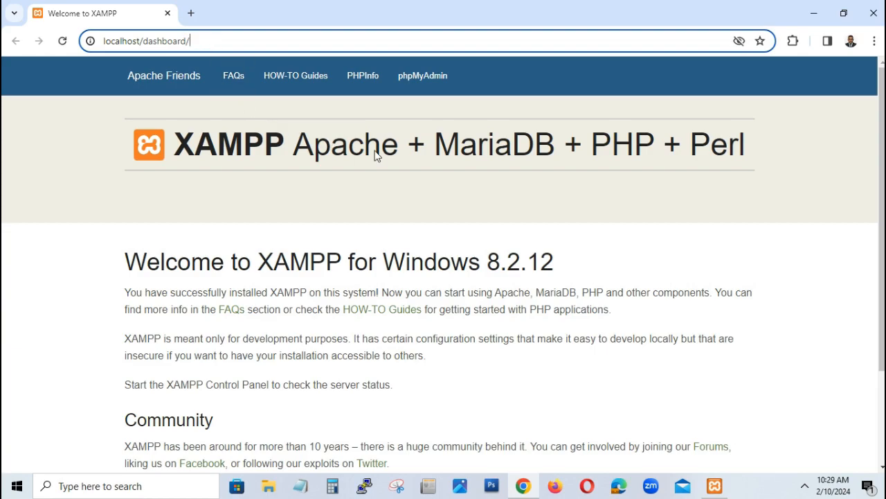
{"action": "left_click_drag", "start_coordinate": [883, 128], "coordinate": [883, 220]}
{"action": "scroll", "coordinate": [515, 105], "scroll_direction": "up", "scroll_amount": 3}
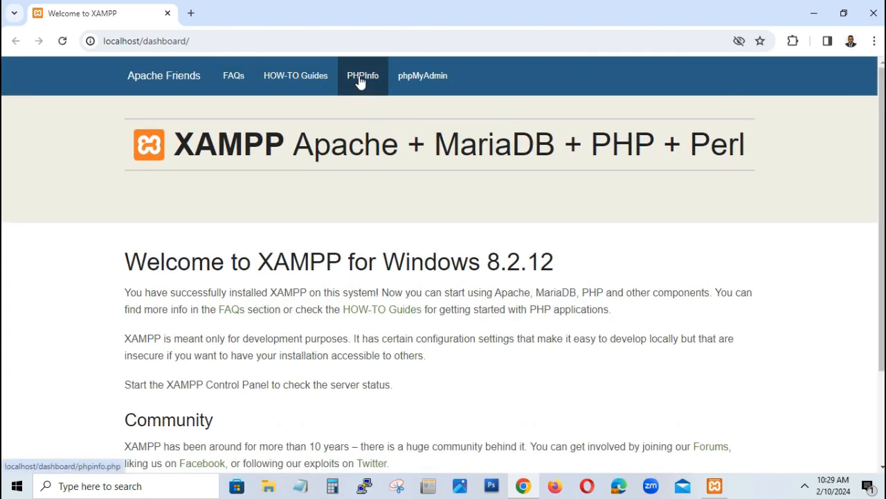
- Look over the FAQs and HOW-TO Guides pages of the XAMPP dashboard
{"action": "left_click", "coordinate": [234, 79]}
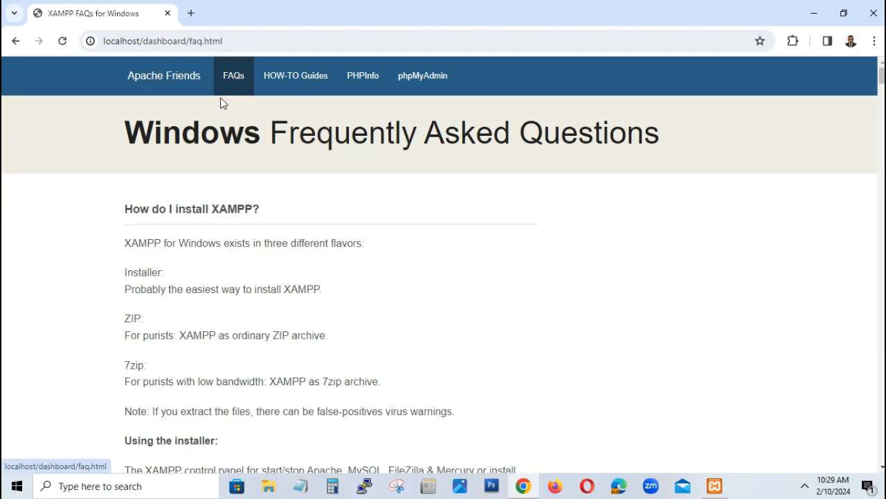
{"action": "mouse_move", "coordinate": [882, 78]}
{"action": "left_mouse_down"}
{"action": "mouse_move", "coordinate": [882, 298]}
{"action": "mouse_move", "coordinate": [883, 78]}
{"action": "left_mouse_up"}
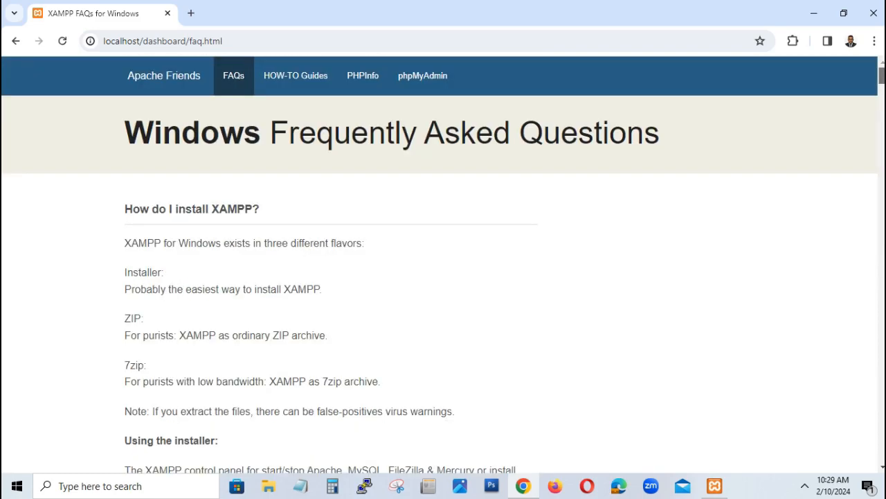
{"action": "left_click", "coordinate": [293, 83]}
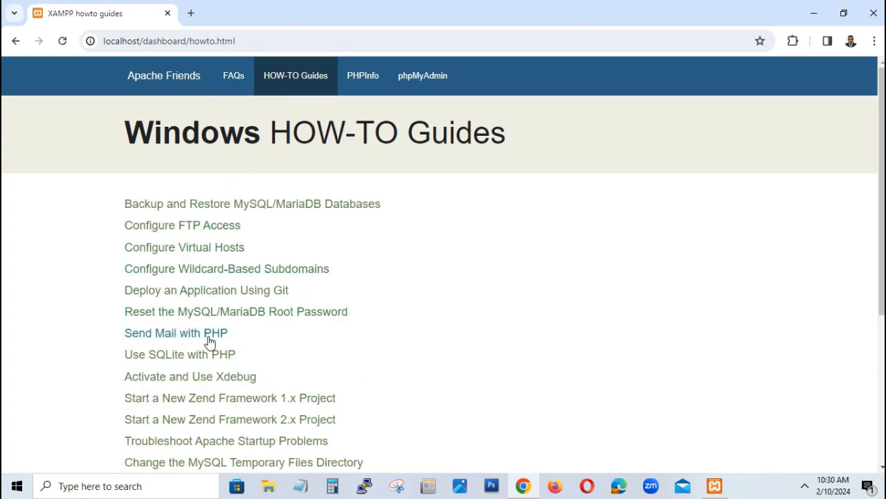
- Open the dashboard's PHPInfo page, examine the PHP version and configuration details, and close the page
{"action": "left_click", "coordinate": [351, 82]}
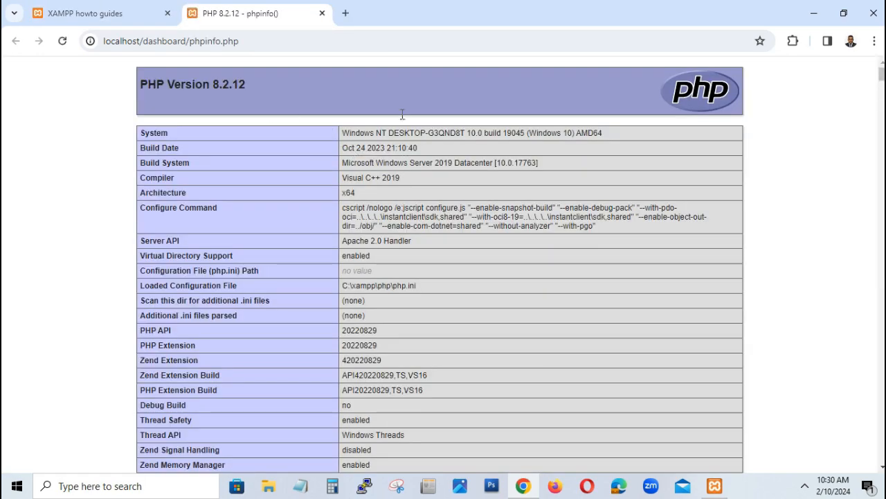
{"action": "left_click_drag", "start_coordinate": [215, 91], "coordinate": [283, 93]}
{"action": "left_click", "coordinate": [280, 90]}
{"action": "mouse_move", "coordinate": [882, 74]}
{"action": "left_mouse_down"}
{"action": "mouse_move", "coordinate": [882, 118]}
{"action": "mouse_move", "coordinate": [882, 72]}
{"action": "left_mouse_up"}
{"action": "left_click", "coordinate": [322, 14]}
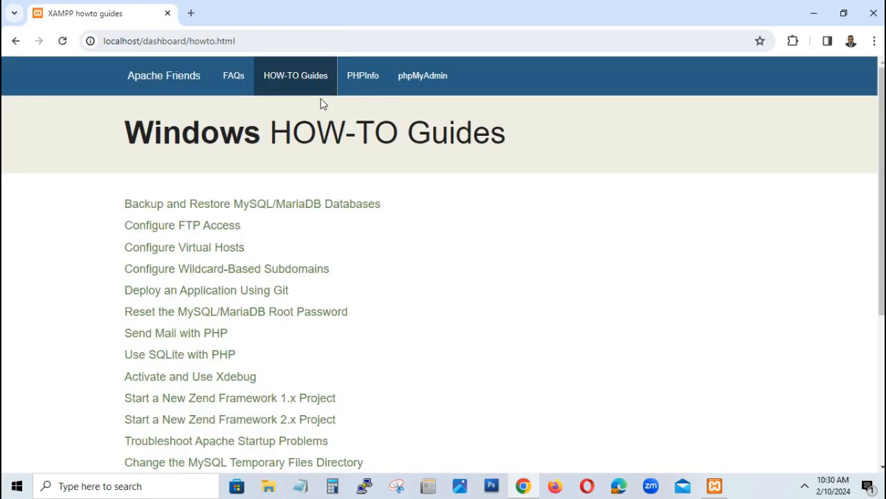
- Open phpMyAdmin from the dashboard and examine its Databases page, including the database name field for creating a new one
{"action": "left_click", "coordinate": [416, 83]}
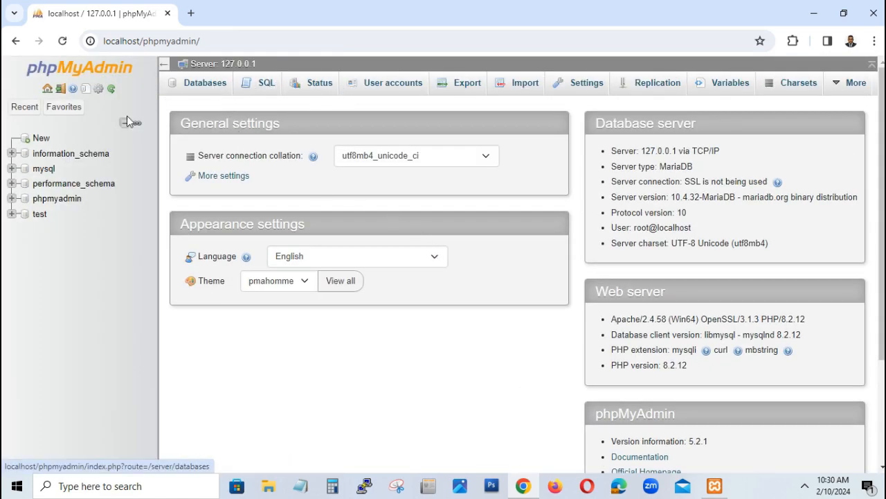
{"action": "left_click", "coordinate": [212, 87]}
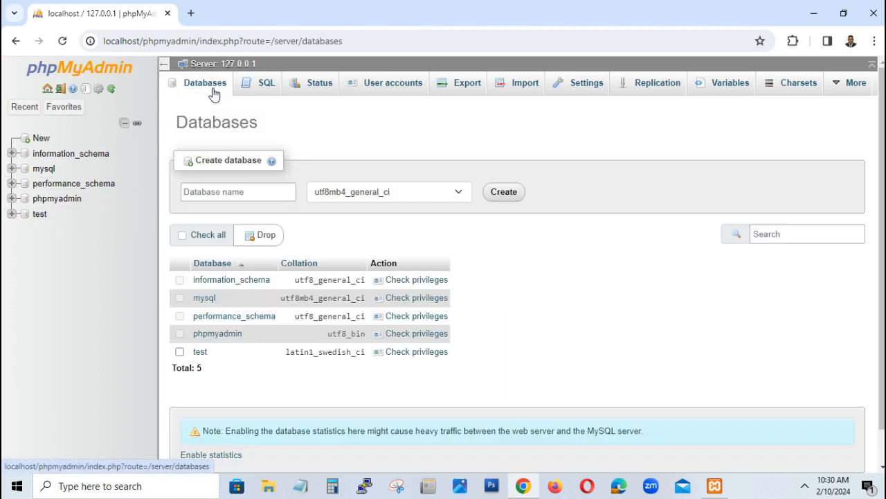
{"action": "left_click_drag", "start_coordinate": [263, 192], "coordinate": [163, 190]}
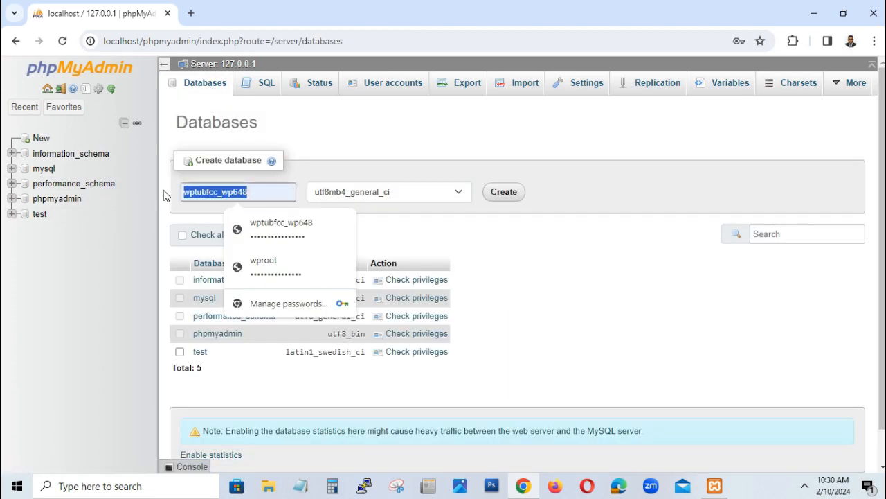
{"action": "key", "text": "BackSpace"}
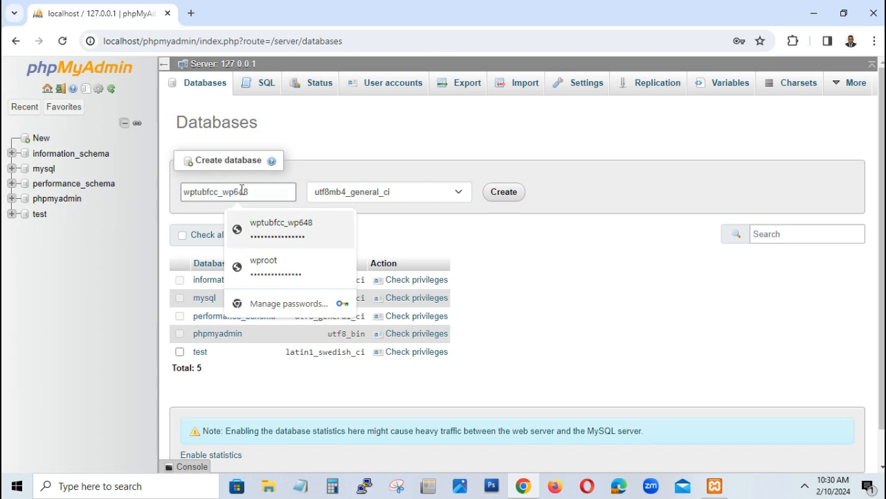
- Examine the user accounts overview in phpMyAdmin, including user names, host names and global privileges
{"action": "left_click", "coordinate": [407, 85]}
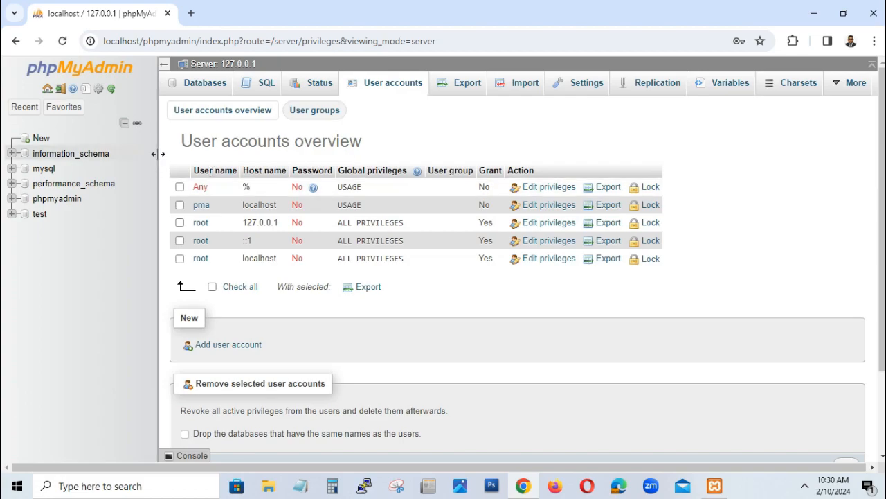
{"action": "left_click_drag", "start_coordinate": [166, 144], "coordinate": [464, 300]}
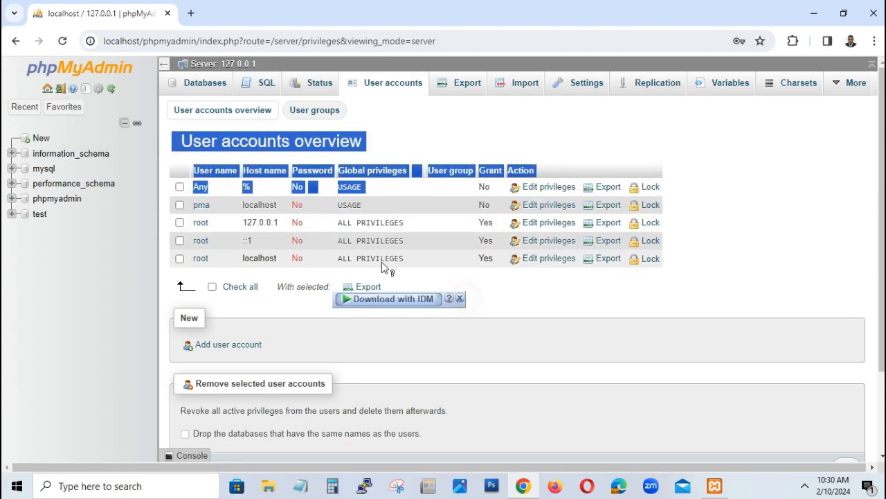
{"action": "left_click", "coordinate": [461, 299]}
{"action": "left_click", "coordinate": [464, 287]}
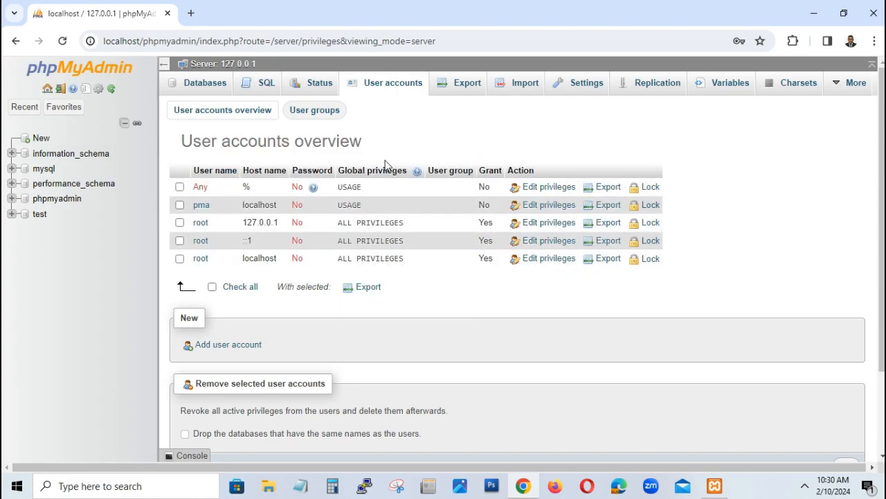
{"action": "scroll", "coordinate": [682, 293], "scroll_direction": "down", "scroll_amount": 2}
{"action": "scroll", "coordinate": [682, 293], "scroll_direction": "up", "scroll_amount": 2}
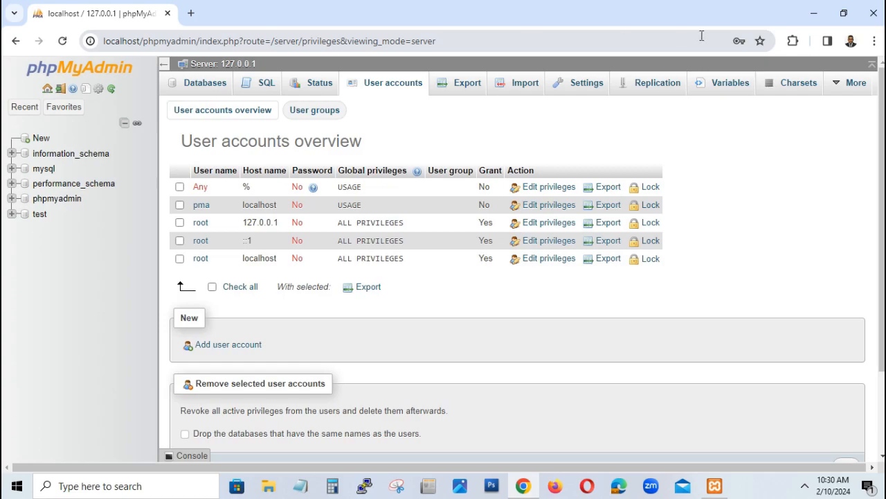
- Close the browser, view MySQL's admin page launched from the XAMPP Control Panel, and close it again
{"action": "left_click", "coordinate": [874, 14]}
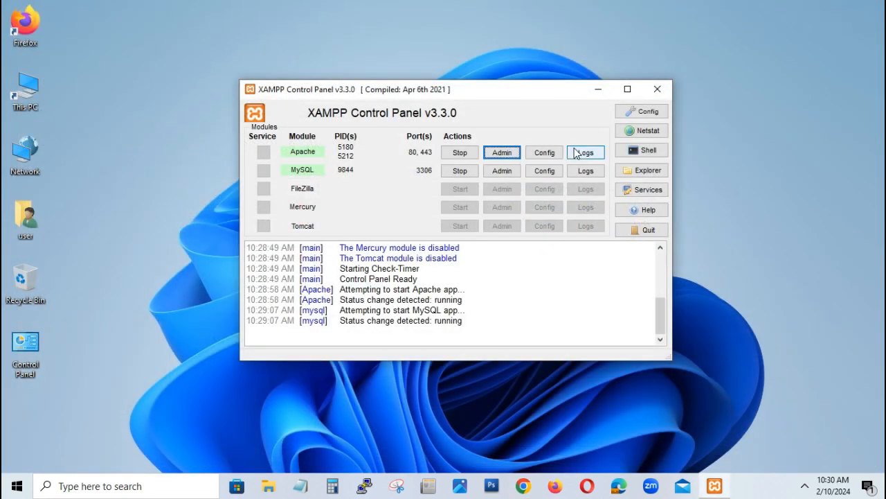
{"action": "left_click", "coordinate": [502, 172]}
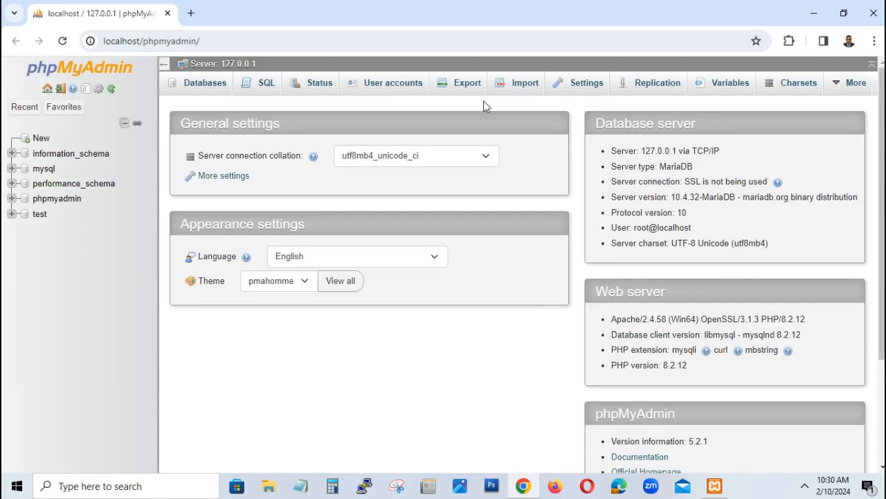
{"action": "left_click", "coordinate": [874, 14]}
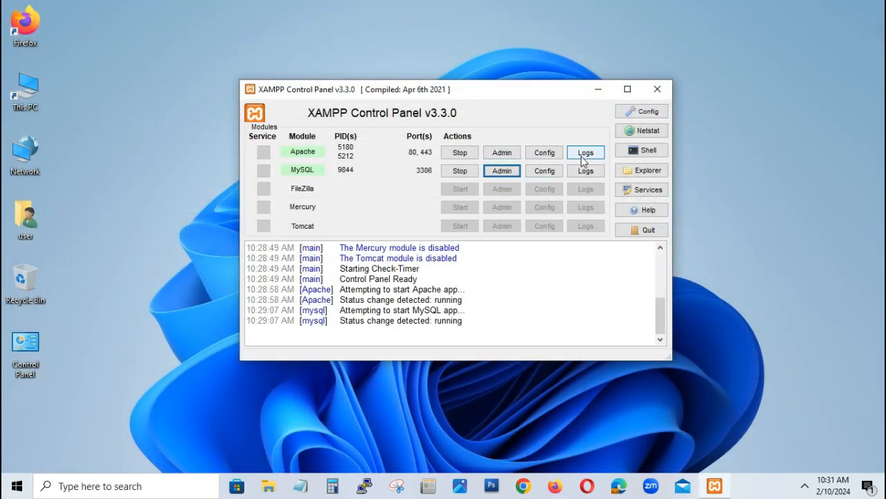
- Open the XAMPP installation folder from the Control Panel, maximize its window and look through its files and folders
{"action": "left_click", "coordinate": [638, 173]}
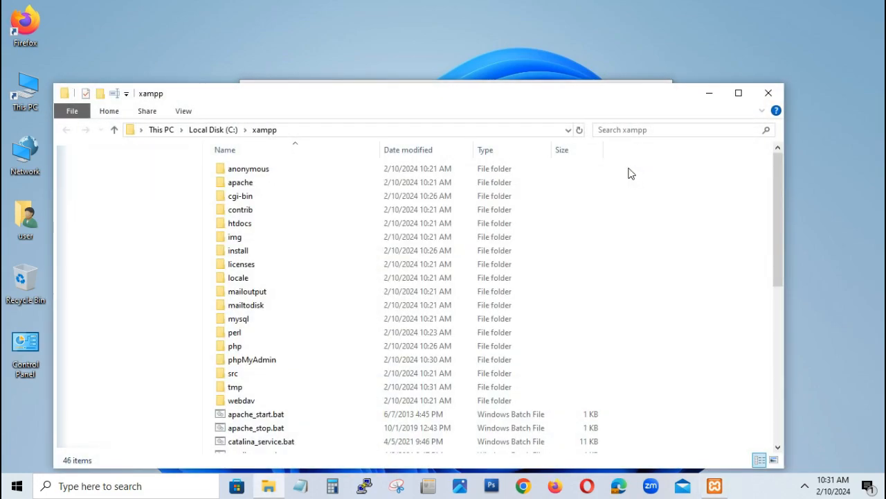
{"action": "left_click", "coordinate": [575, 99]}
{"action": "double_click", "coordinate": [575, 99]}
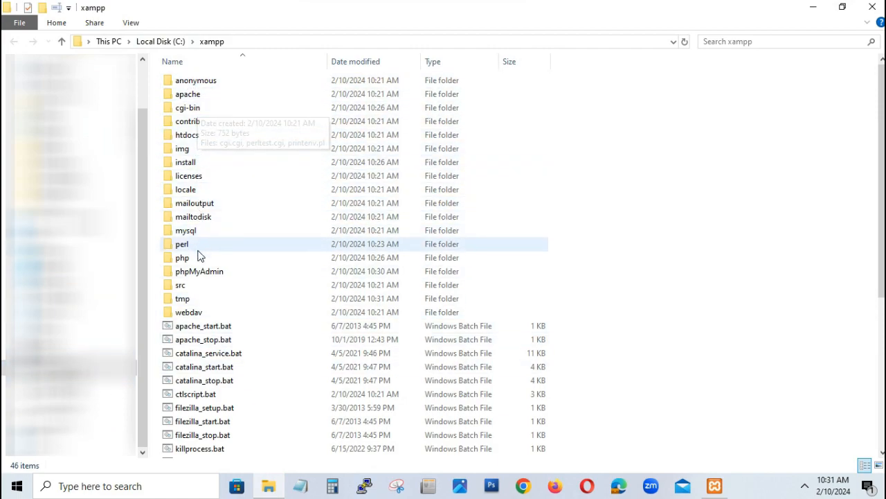
{"action": "scroll", "coordinate": [226, 374], "scroll_direction": "down", "scroll_amount": 6}
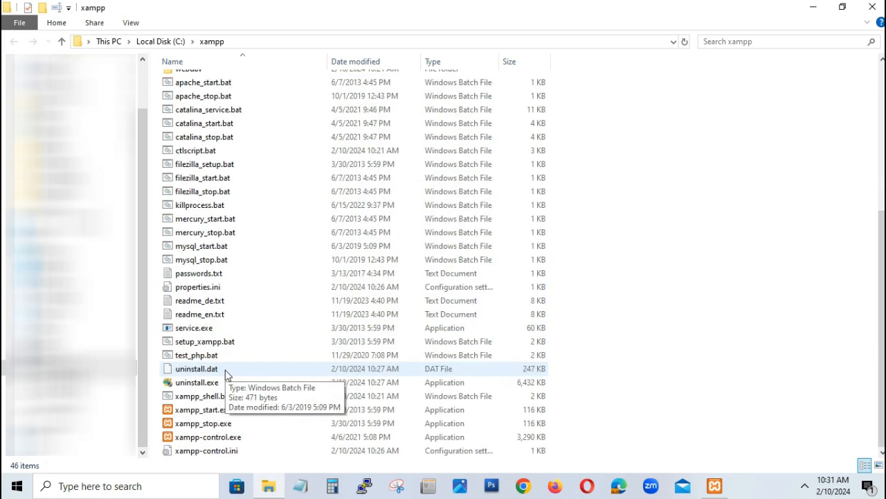
{"action": "scroll", "coordinate": [226, 374], "scroll_direction": "up", "scroll_amount": 6}
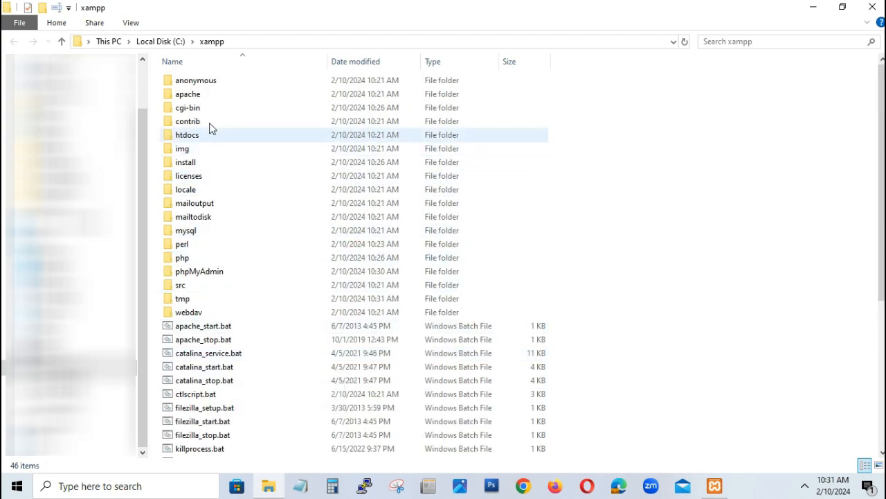
- Look inside the htdocs folder and its dashboard subfolder, and return to htdocs
{"action": "double_click", "coordinate": [193, 141]}
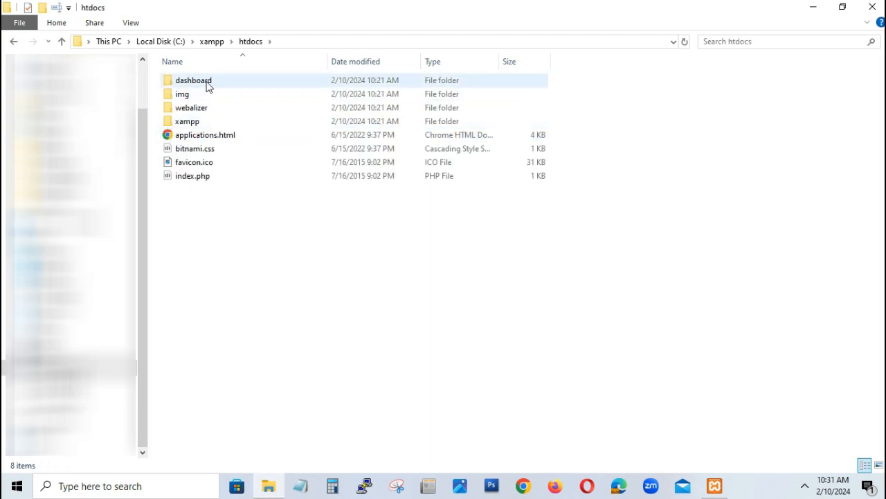
{"action": "double_click", "coordinate": [208, 86]}
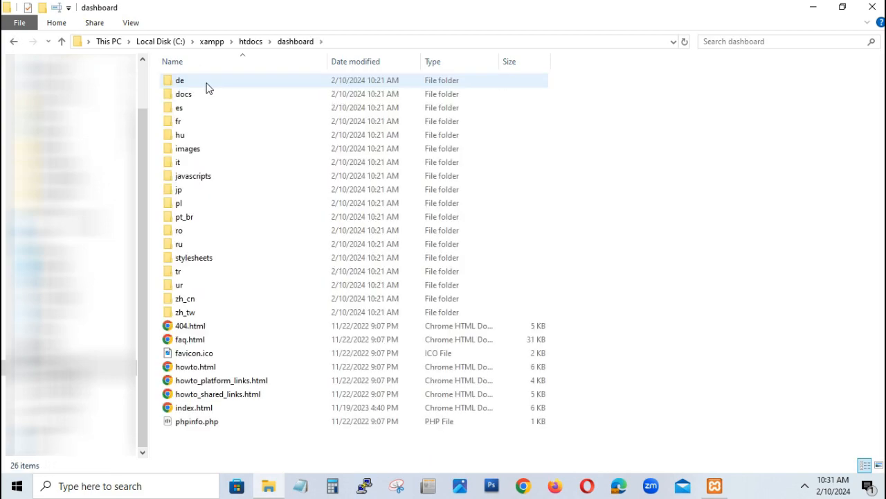
{"action": "left_click", "coordinate": [251, 42]}
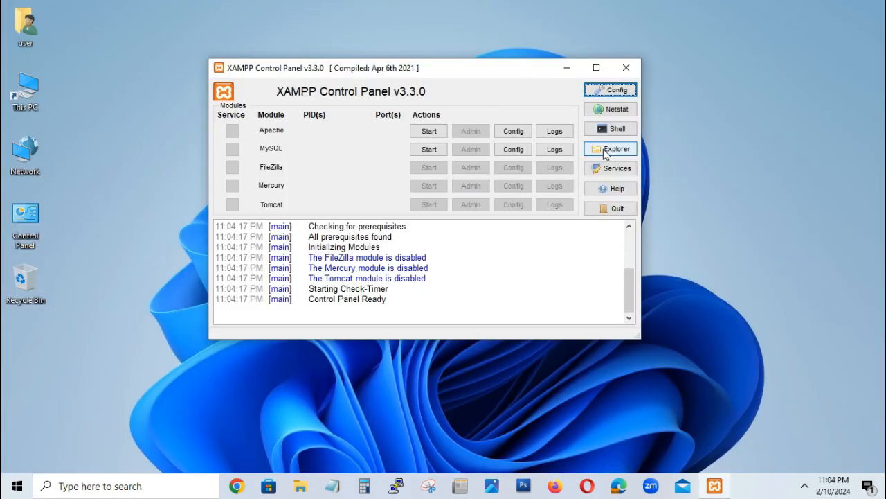
- Open the XAMPP installation folder from the Control Panel in a maximized window and go into htdocs
{"action": "left_click", "coordinate": [603, 149]}
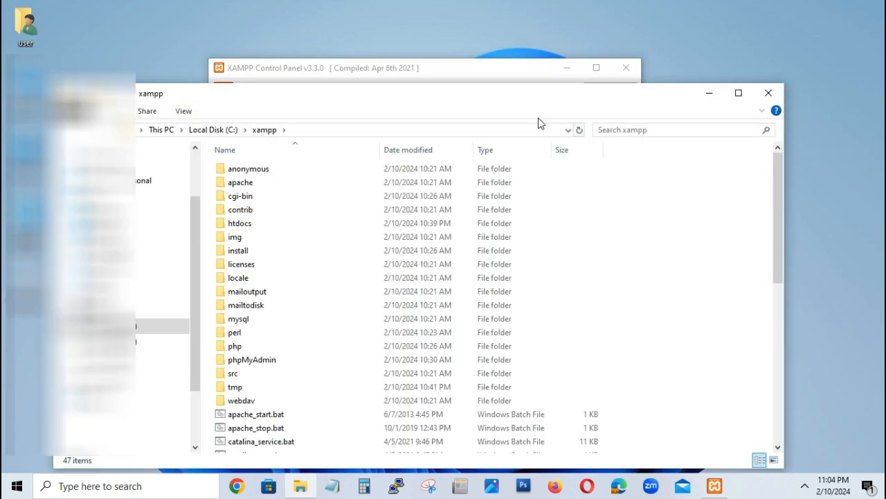
{"action": "left_click", "coordinate": [497, 97]}
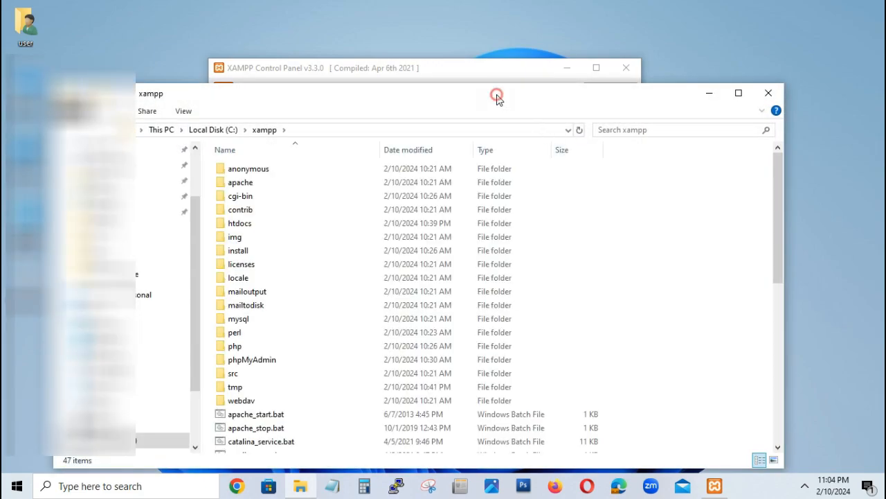
{"action": "double_click", "coordinate": [498, 97]}
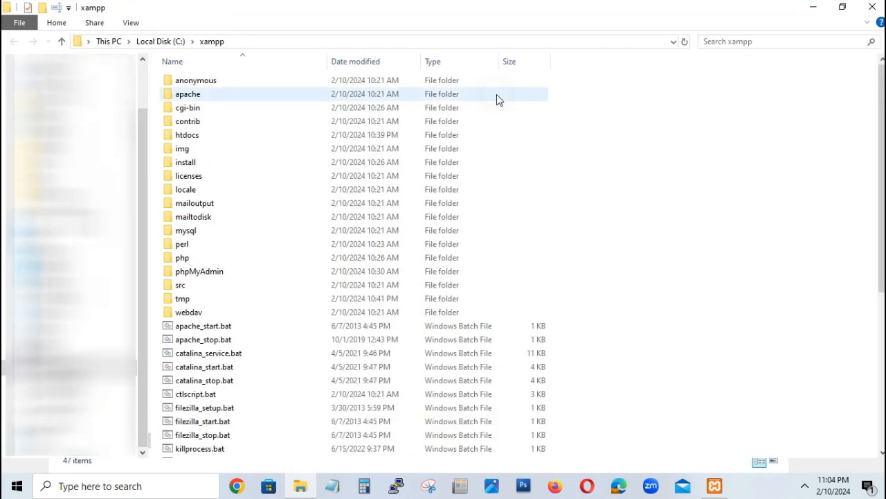
{"action": "double_click", "coordinate": [206, 138]}
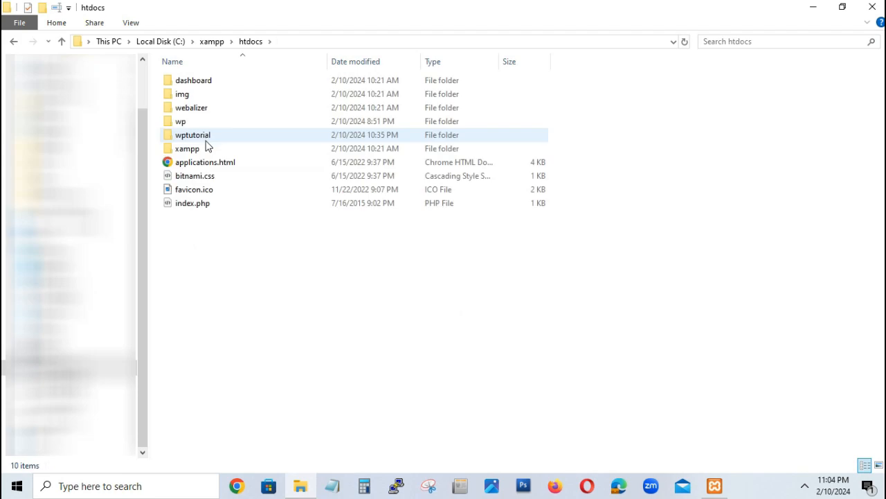
- Create a new folder named mydomain in htdocs and close the folder window
{"action": "right_click", "coordinate": [197, 296]}
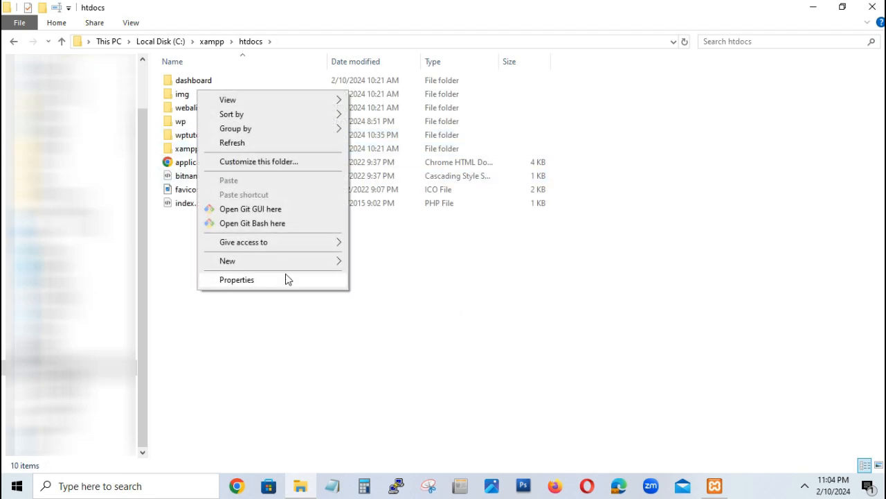
{"action": "mouse_move", "coordinate": [293, 267]}
{"action": "left_click", "coordinate": [378, 261]}
{"action": "key", "text": "BackSpace"}
{"action": "type", "text": "m"}
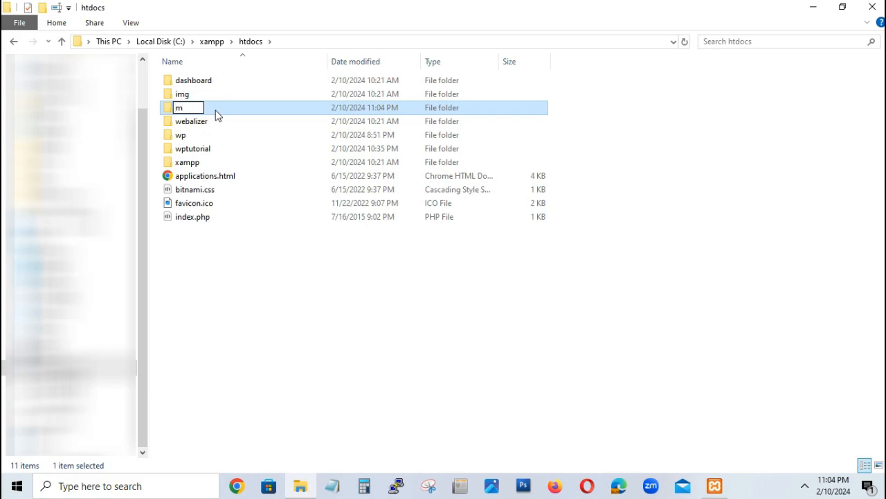
{"action": "type", "text": "ydo"}
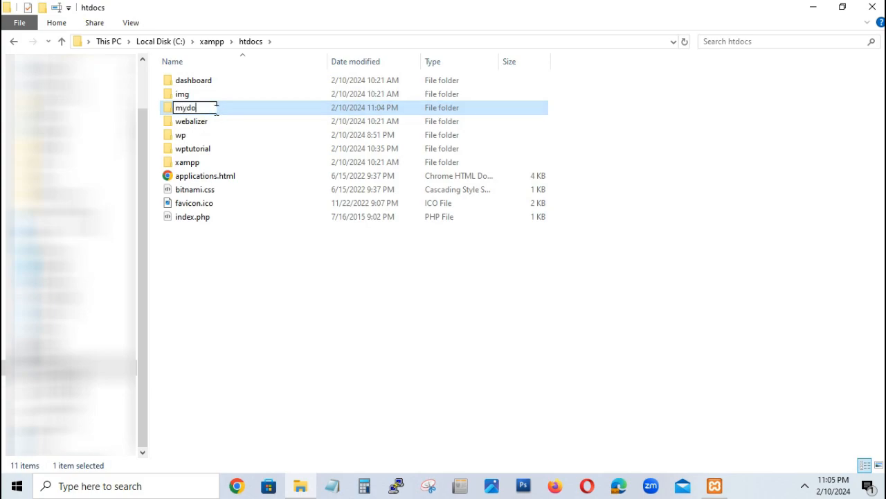
{"action": "type", "text": "main"}
{"action": "left_click", "coordinate": [310, 335]}
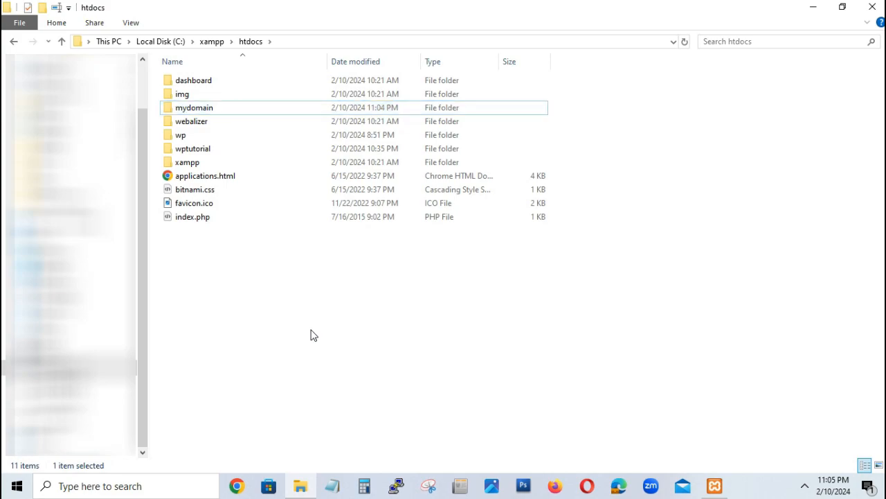
{"action": "left_click", "coordinate": [873, 7]}
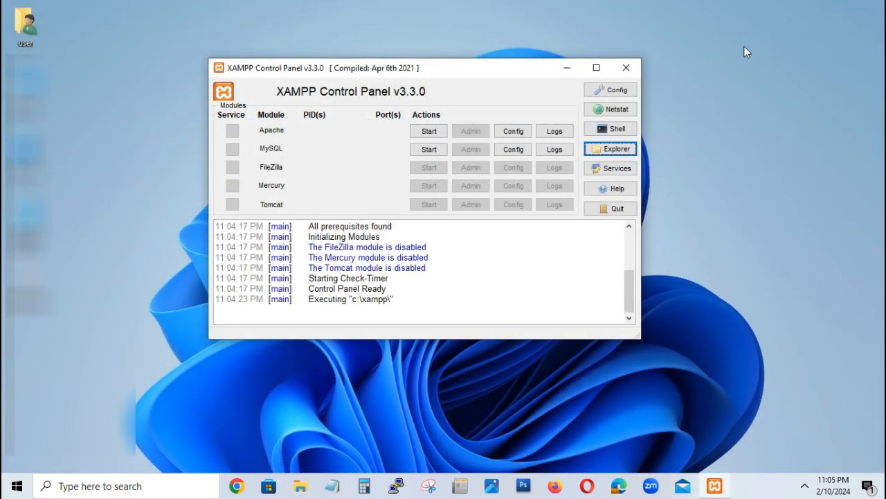
- Switch to Notepad, maximize its window and bring up the dialog for opening a file
{"action": "left_click", "coordinate": [332, 486]}
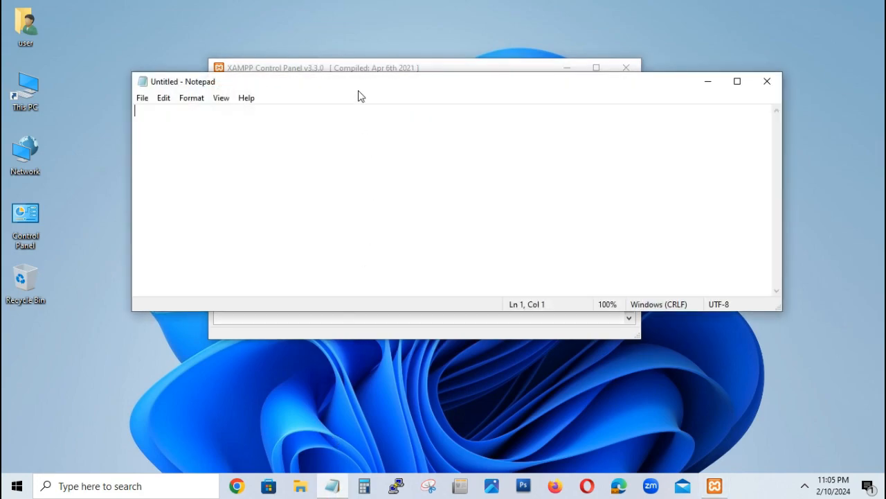
{"action": "double_click", "coordinate": [359, 84]}
{"action": "left_click", "coordinate": [12, 22]}
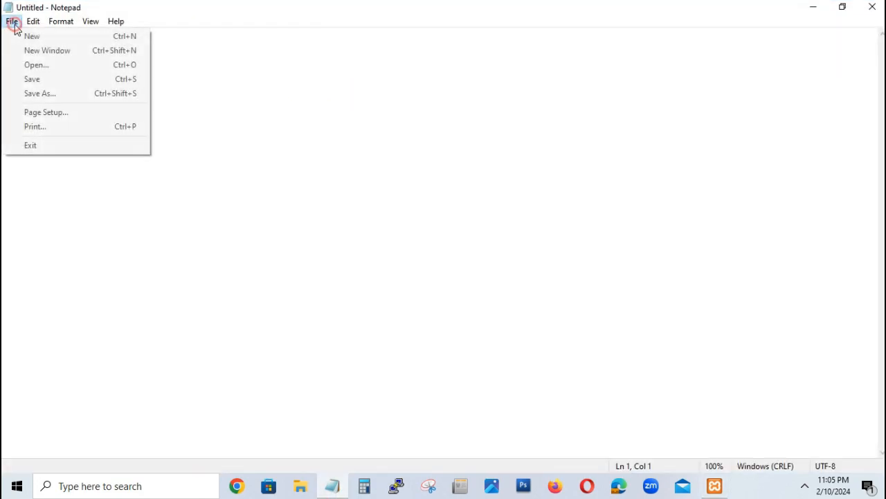
{"action": "left_click", "coordinate": [38, 65]}
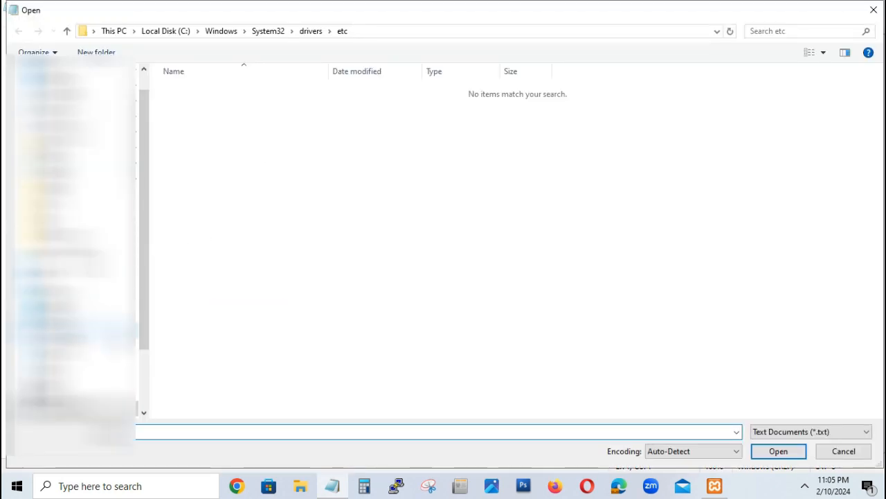
- Browse to the C:\Windows\System32 folder in the file-opening dialog
{"action": "scroll", "coordinate": [69, 331], "scroll_direction": "down", "scroll_amount": 3}
{"action": "left_click", "coordinate": [83, 331]}
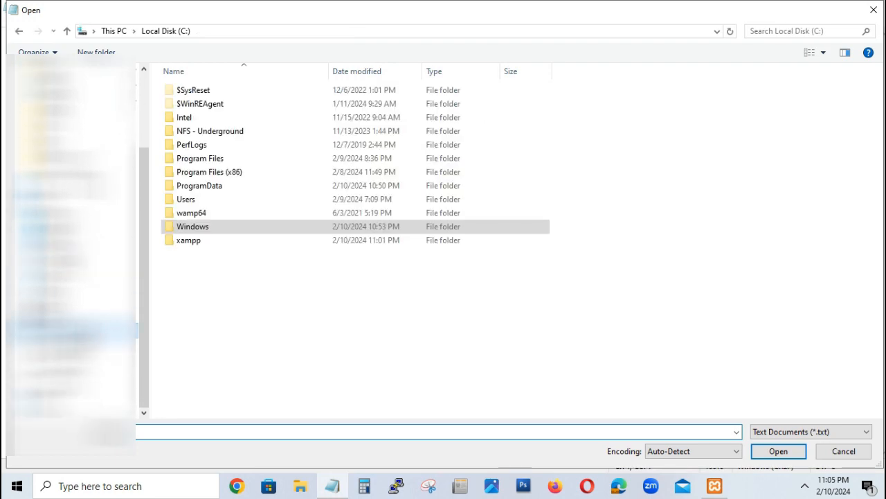
{"action": "left_click", "coordinate": [208, 231]}
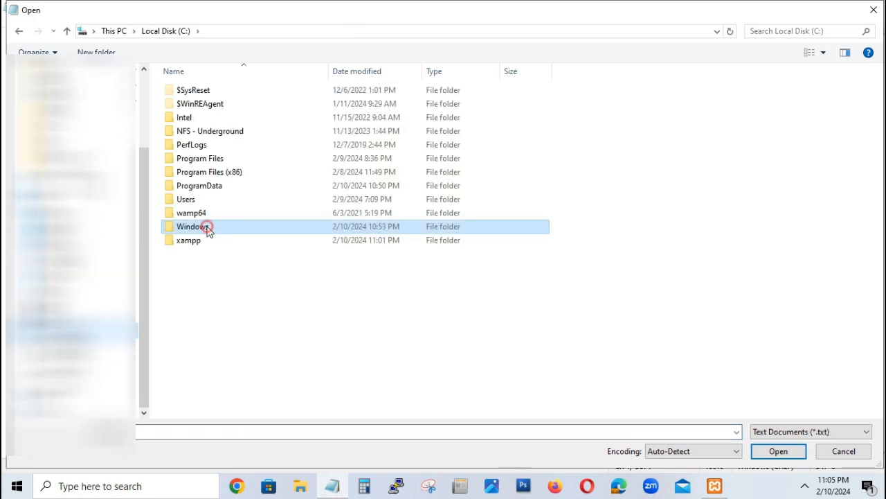
{"action": "double_click", "coordinate": [208, 232]}
{"action": "scroll", "coordinate": [209, 248], "scroll_direction": "down", "scroll_amount": 2}
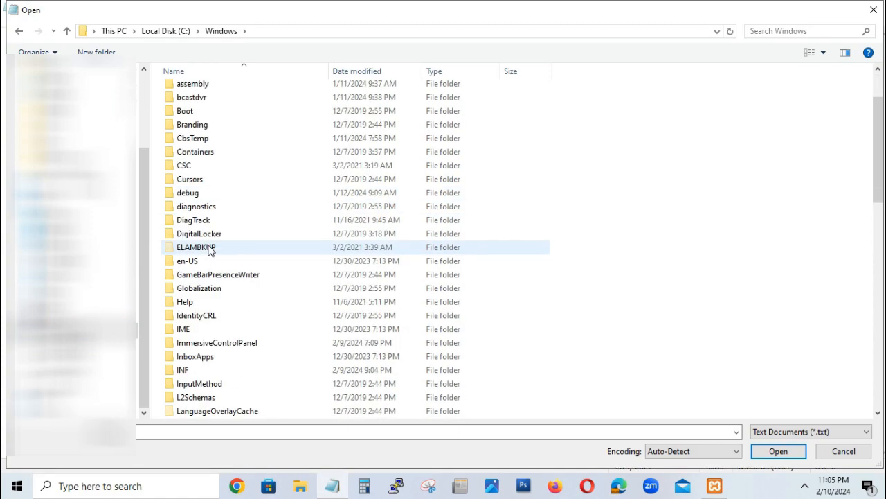
{"action": "scroll", "coordinate": [209, 250], "scroll_direction": "down", "scroll_amount": 10}
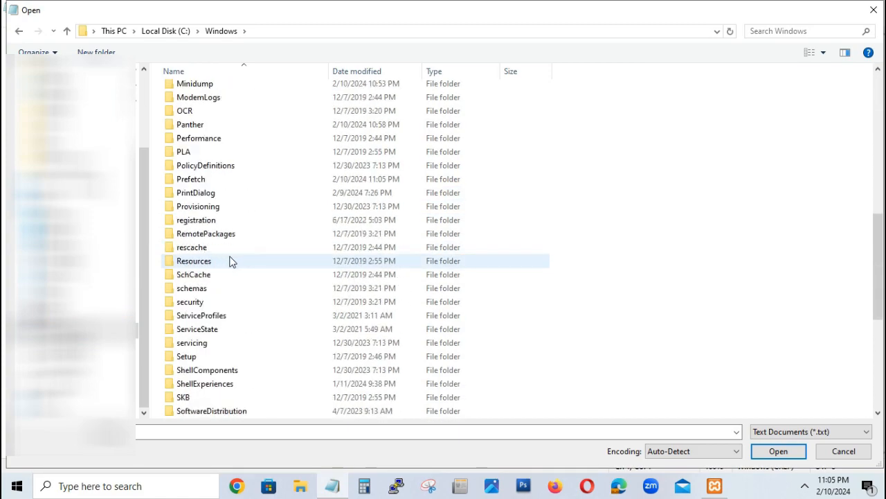
{"action": "scroll", "coordinate": [231, 261], "scroll_direction": "down", "scroll_amount": 3}
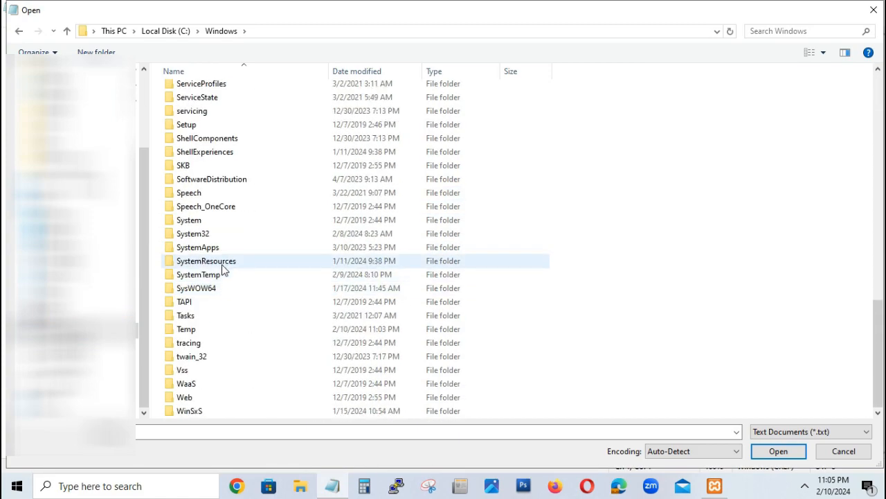
{"action": "double_click", "coordinate": [207, 234]}
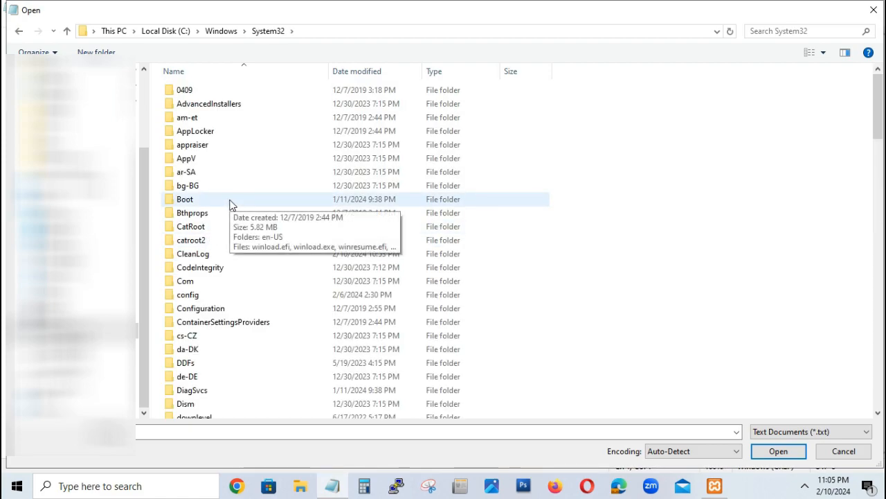
- Go into the drivers folder of System32 and its etc subfolder
{"action": "scroll", "coordinate": [228, 214], "scroll_direction": "down", "scroll_amount": 3}
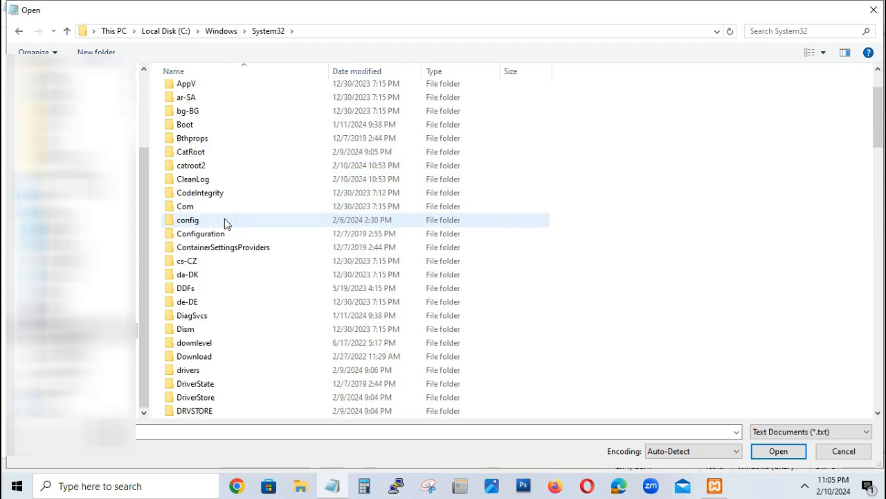
{"action": "scroll", "coordinate": [228, 286], "scroll_direction": "down", "scroll_amount": 2}
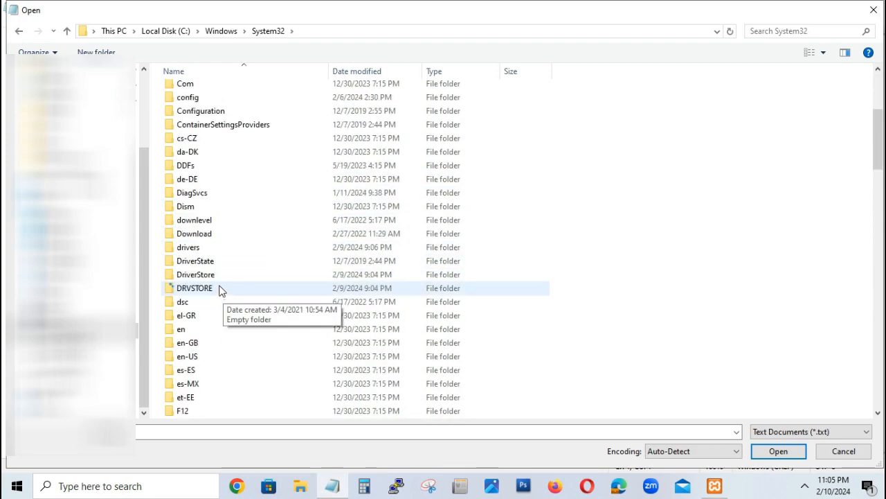
{"action": "left_click", "coordinate": [205, 250]}
{"action": "double_click", "coordinate": [206, 251]}
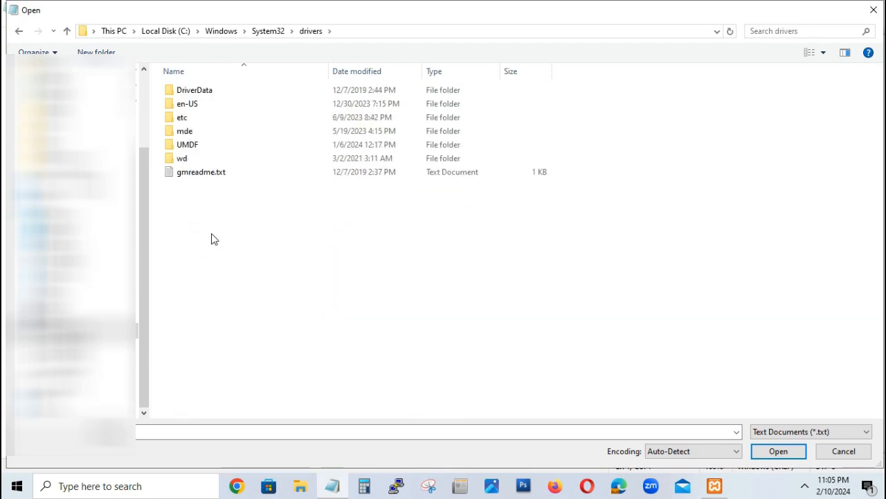
{"action": "double_click", "coordinate": [198, 119]}
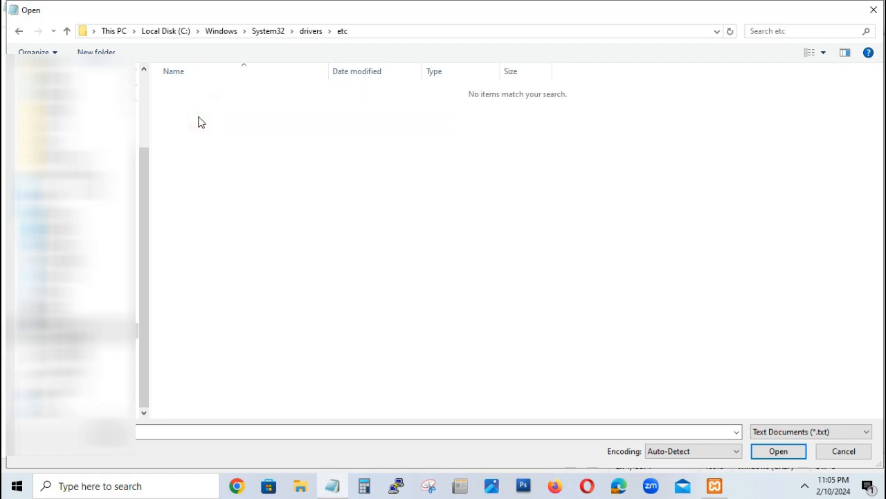
- Show all file types in the etc folder and open the hosts file
{"action": "left_click", "coordinate": [846, 432]}
{"action": "left_click", "coordinate": [783, 455]}
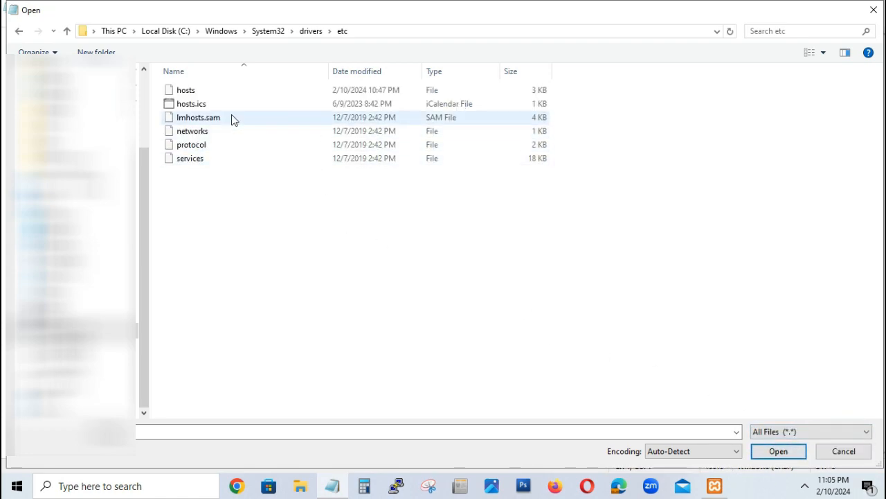
{"action": "double_click", "coordinate": [200, 91]}
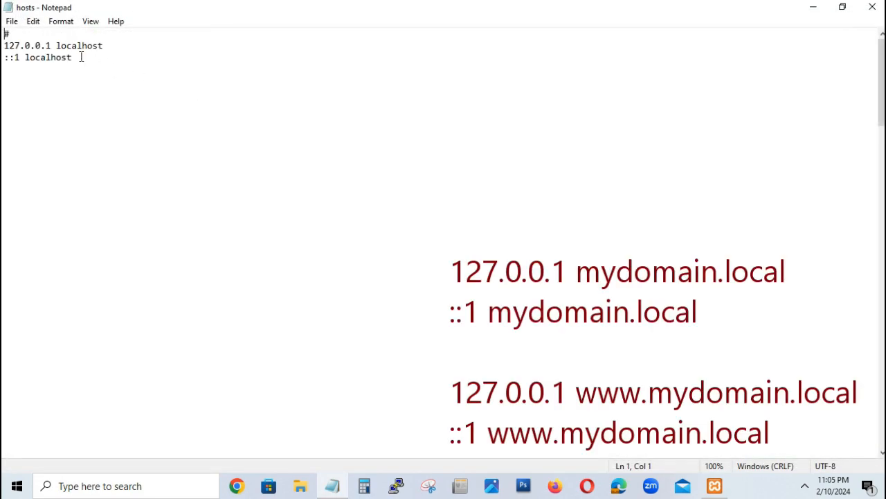
- Copy the 127.0.0.1 and ::1 localhost lines and paste them below the originals after a blank line
{"action": "left_click_drag", "start_coordinate": [73, 58], "coordinate": [3, 45]}
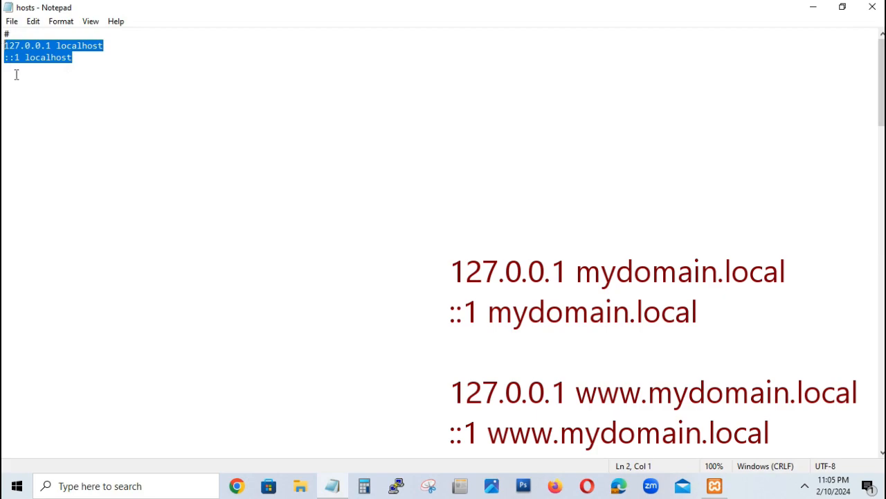
{"action": "right_click", "coordinate": [60, 53]}
{"action": "left_click", "coordinate": [89, 97]}
{"action": "left_click", "coordinate": [83, 67]}
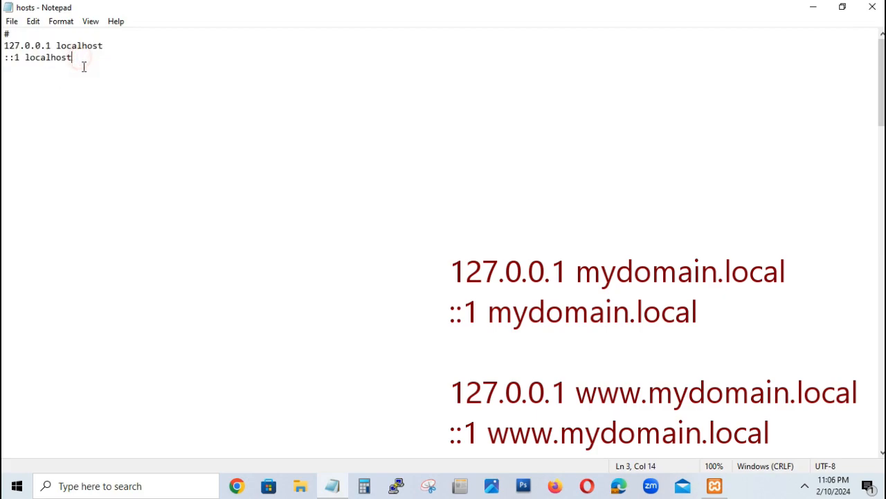
{"action": "key", "text": "Return"}
{"action": "key", "text": "Return"}
{"action": "key", "text": "ctrl+v"}
- Replace localhost with mydomain.local in both lines of the pasted 127.0.0.1 and ::1 pair
{"action": "left_click_drag", "start_coordinate": [105, 81], "coordinate": [57, 81]}
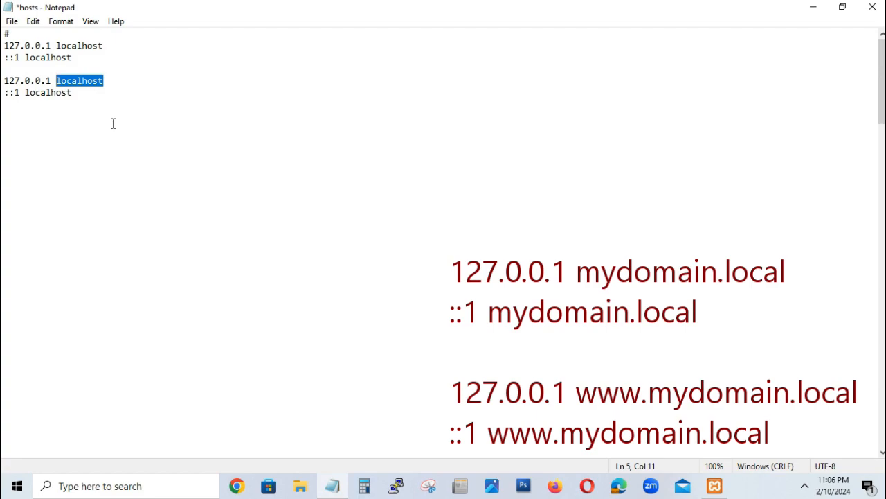
{"action": "type", "text": "mydomain"}
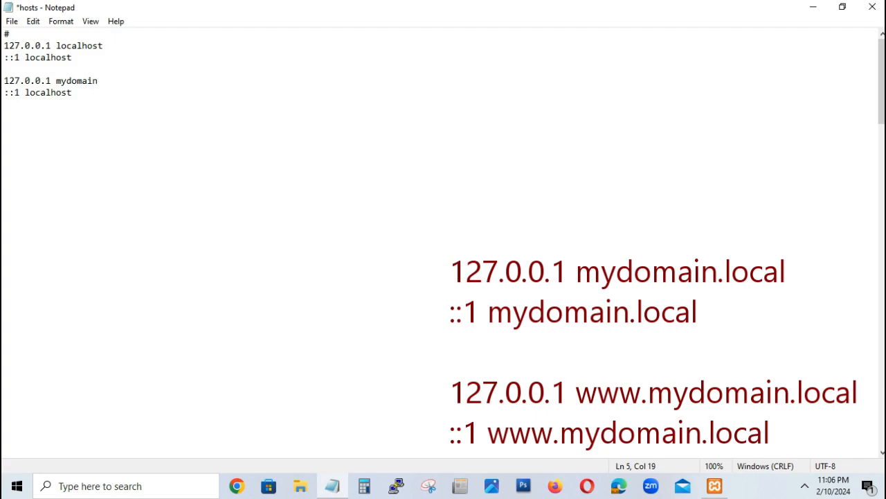
{"action": "type", "text": ".local"}
{"action": "left_click_drag", "start_coordinate": [143, 80], "coordinate": [25, 95]}
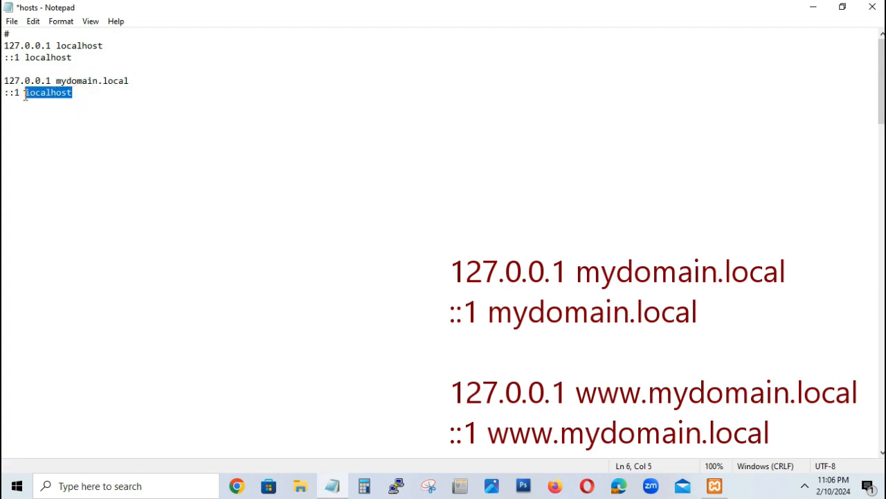
{"action": "key", "text": "ctrl+v"}
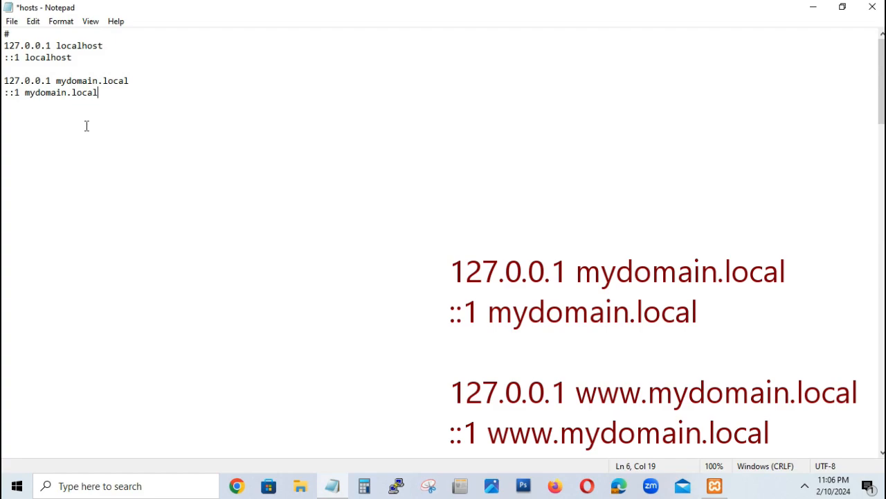
- Duplicate the two mydomain.local lines at the end of the entries after a blank line
{"action": "left_click_drag", "start_coordinate": [102, 92], "coordinate": [4, 82]}
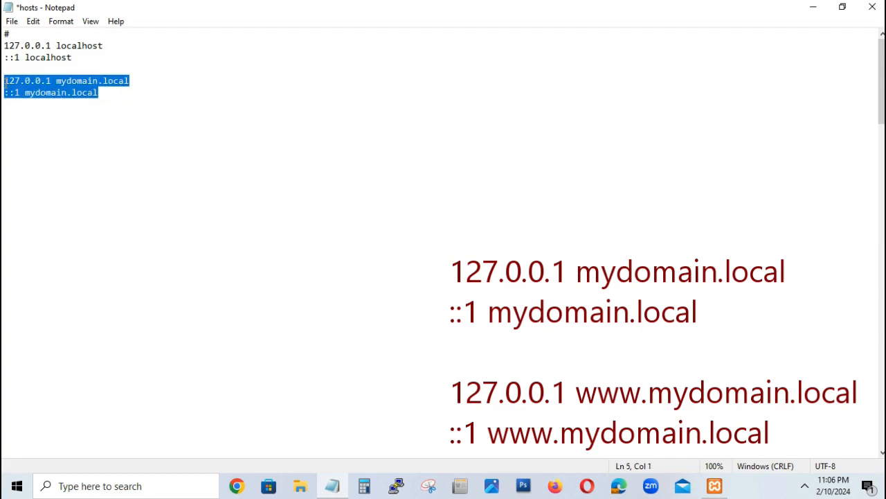
{"action": "left_click", "coordinate": [116, 92]}
{"action": "key", "text": "Return"}
{"action": "key", "text": "Return"}
{"action": "key", "text": "ctrl+v"}
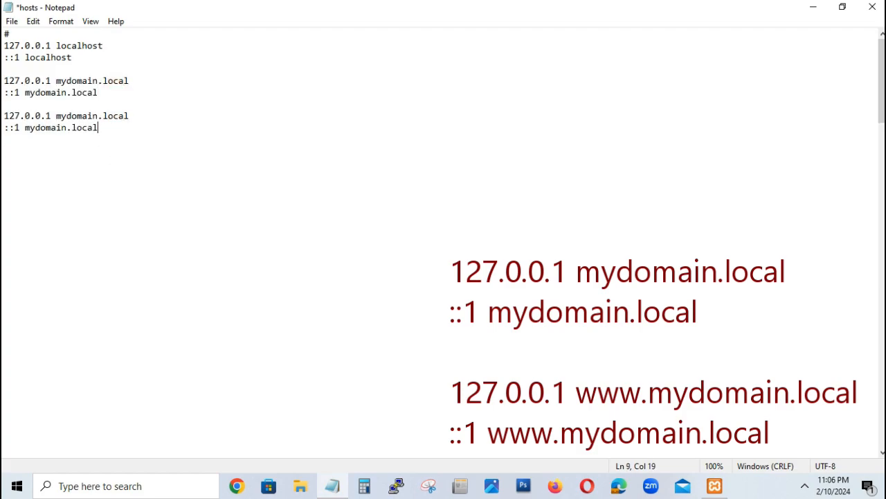
{"action": "left_click", "coordinate": [60, 116]}
{"action": "type", "text": "www"}
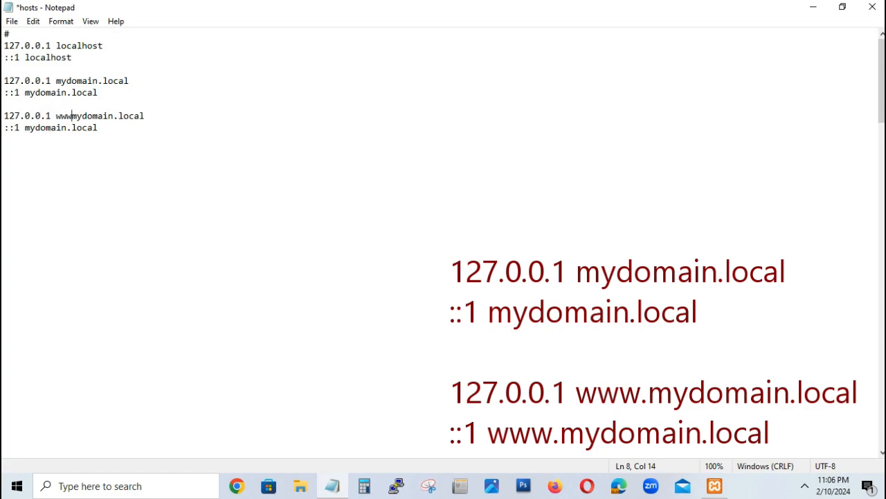
{"action": "type", "text": "."}
{"action": "left_click", "coordinate": [26, 128]}
{"action": "type", "text": "www"}
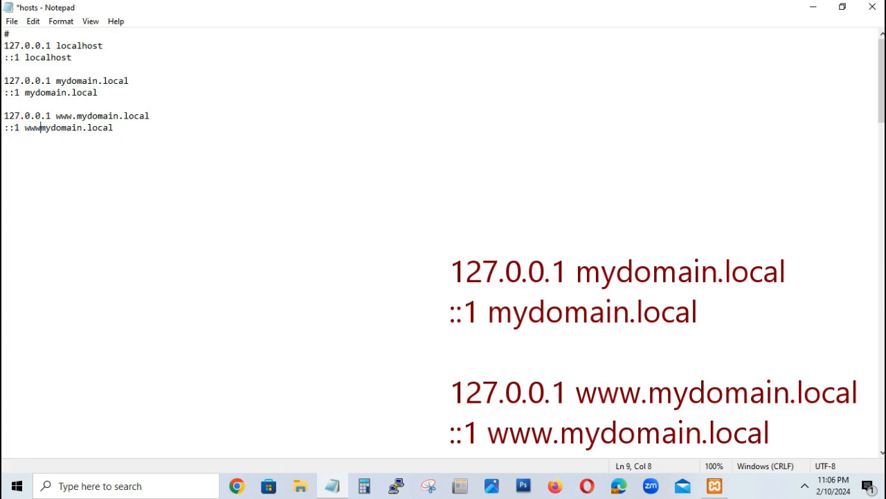
{"action": "type", "text": "."}
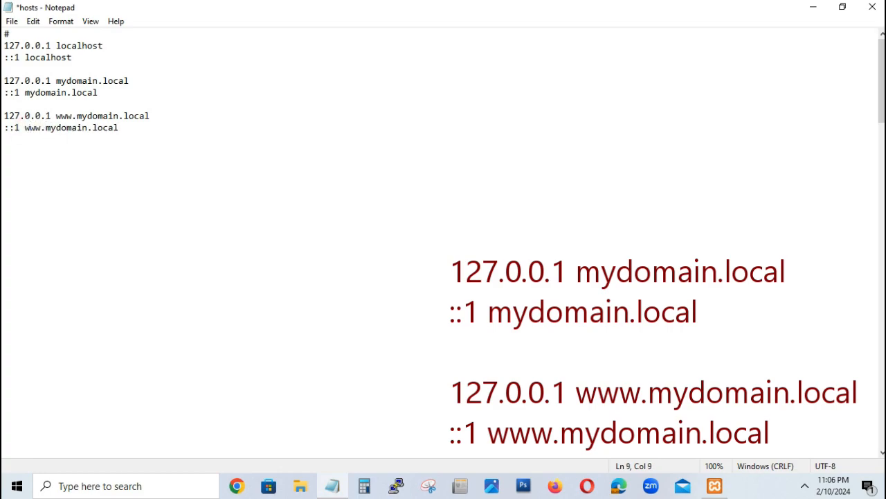
- Save the hosts file and close Notepad
{"action": "left_click", "coordinate": [11, 21]}
{"action": "left_click", "coordinate": [32, 80]}
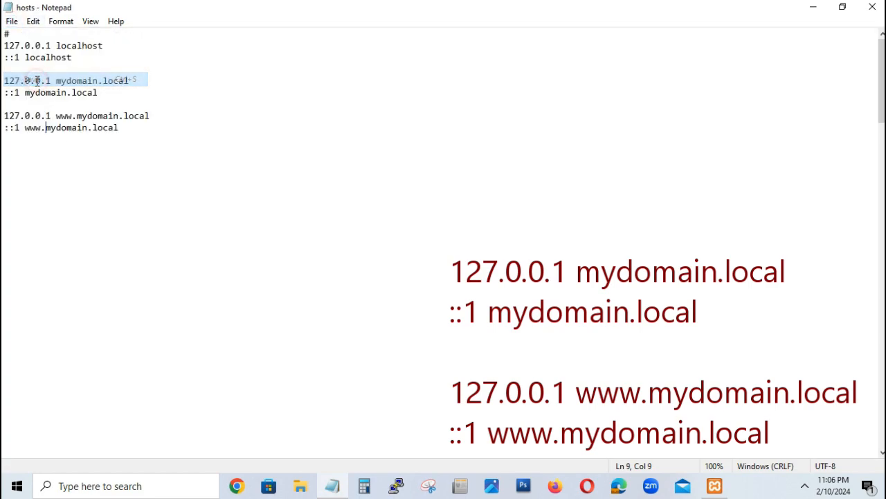
{"action": "left_click", "coordinate": [866, 10]}
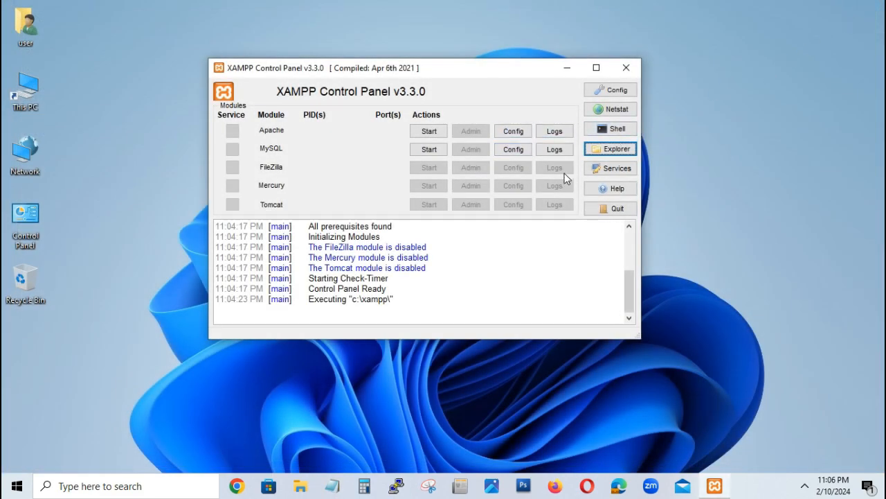
- Open Apache's httpd.conf configuration file from the XAMPP Control Panel and maximize its window
{"action": "left_click", "coordinate": [525, 138]}
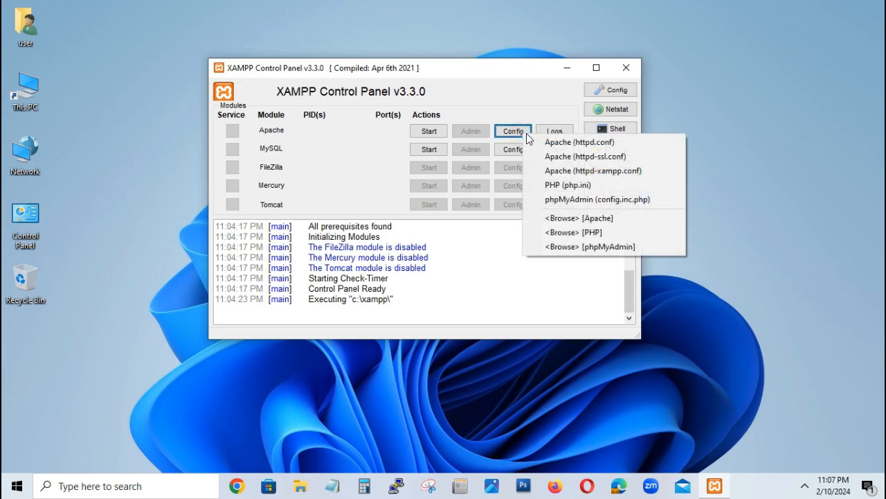
{"action": "left_click", "coordinate": [566, 143]}
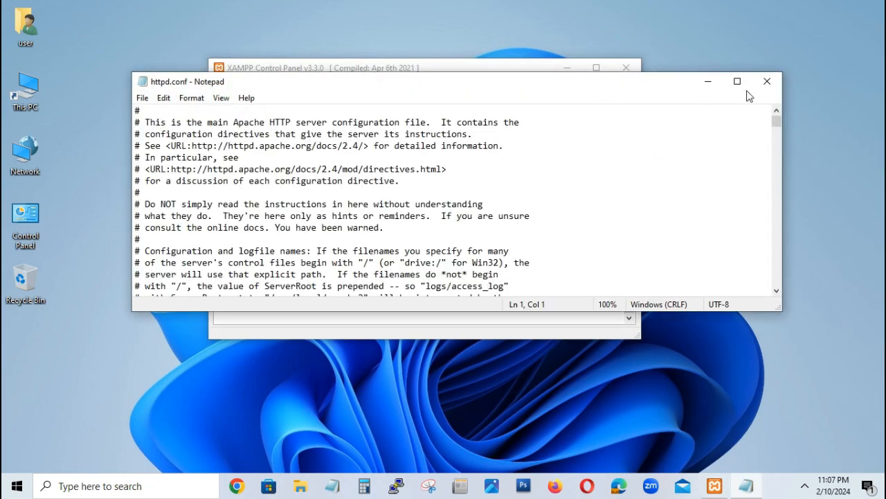
{"action": "left_click", "coordinate": [738, 81]}
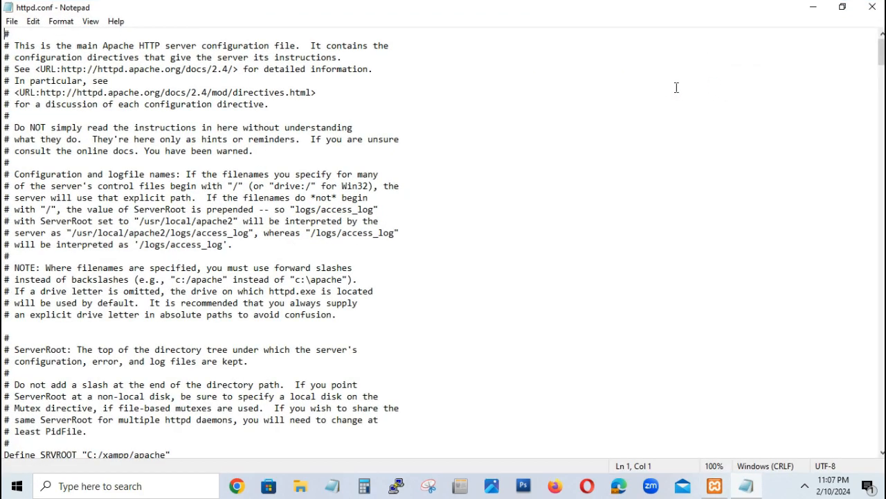
- Search httpd.conf downward for the word Virtual
{"action": "left_click", "coordinate": [33, 22]}
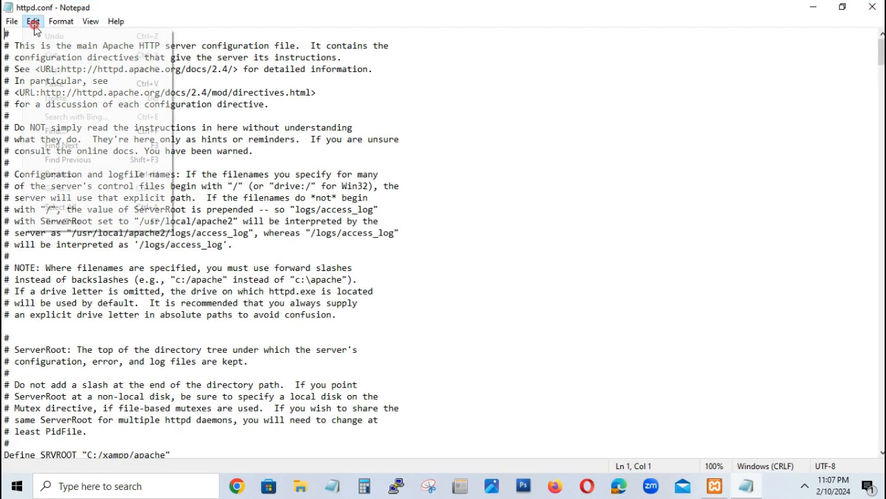
{"action": "left_click", "coordinate": [55, 131]}
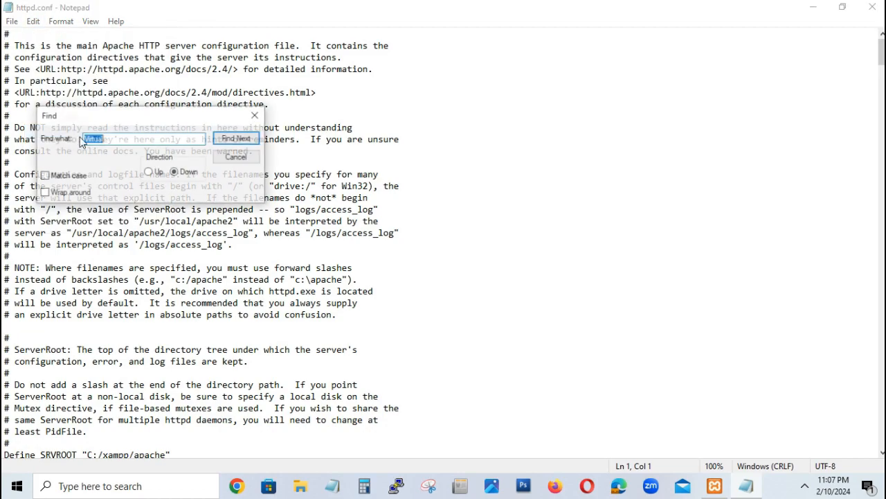
{"action": "left_click", "coordinate": [134, 140]}
{"action": "double_click", "coordinate": [124, 141]}
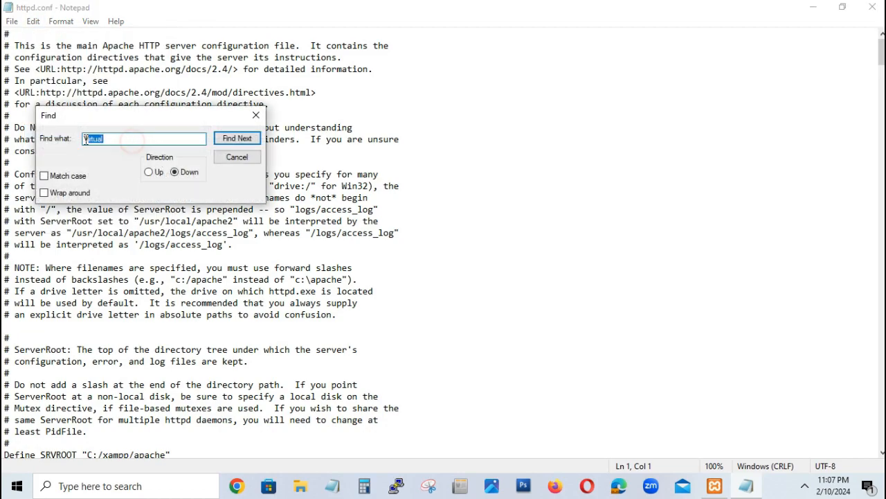
{"action": "left_click", "coordinate": [246, 141]}
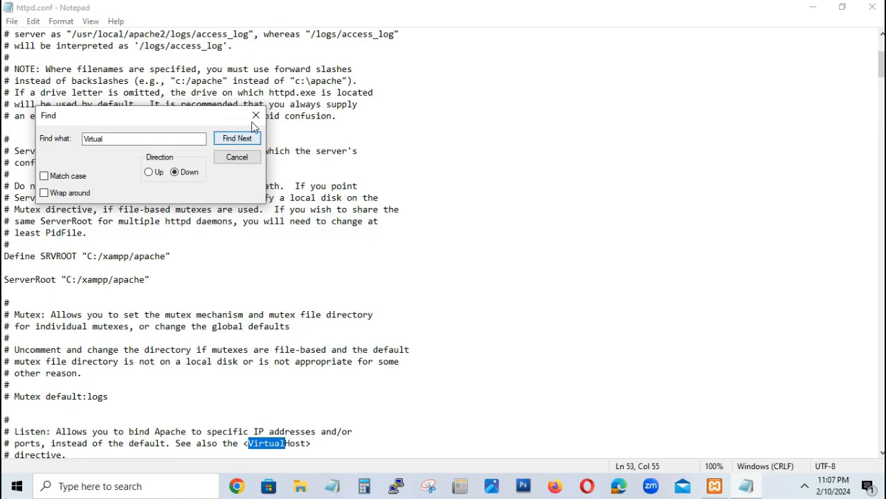
- Check the Virtual hosts Include line for httpd-vhosts.conf near the end of httpd.conf, and close the file
{"action": "left_click", "coordinate": [255, 119]}
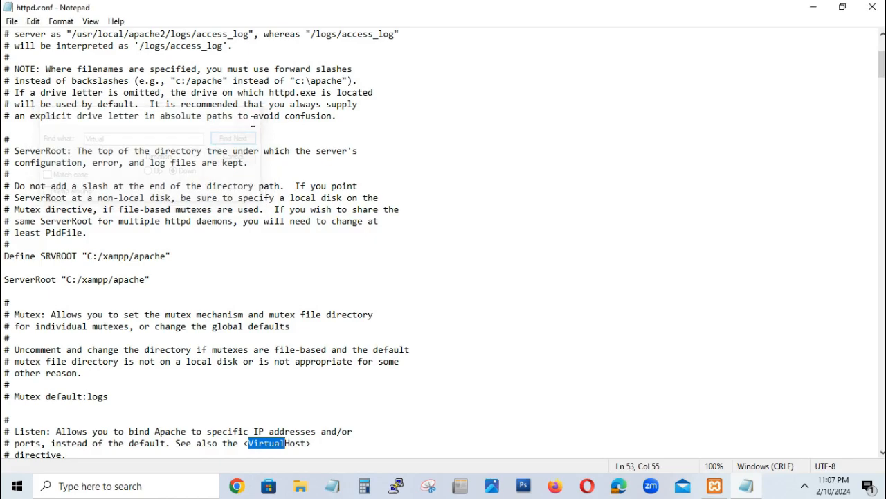
{"action": "left_click_drag", "start_coordinate": [881, 64], "coordinate": [881, 413]}
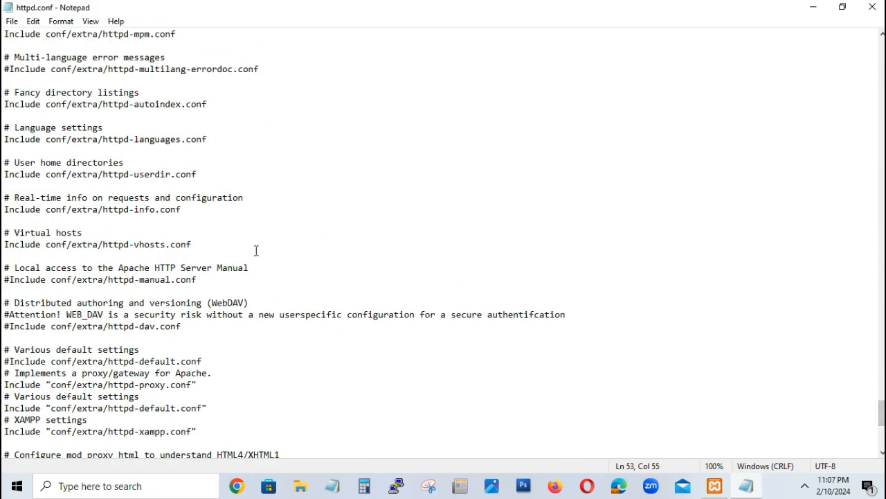
{"action": "left_click_drag", "start_coordinate": [192, 244], "coordinate": [32, 238]}
{"action": "left_click_drag", "start_coordinate": [88, 234], "coordinate": [17, 233]}
{"action": "left_click", "coordinate": [6, 242]}
{"action": "left_click_drag", "start_coordinate": [206, 245], "coordinate": [1, 242]}
{"action": "left_click", "coordinate": [206, 244]}
{"action": "left_click", "coordinate": [873, 7]}
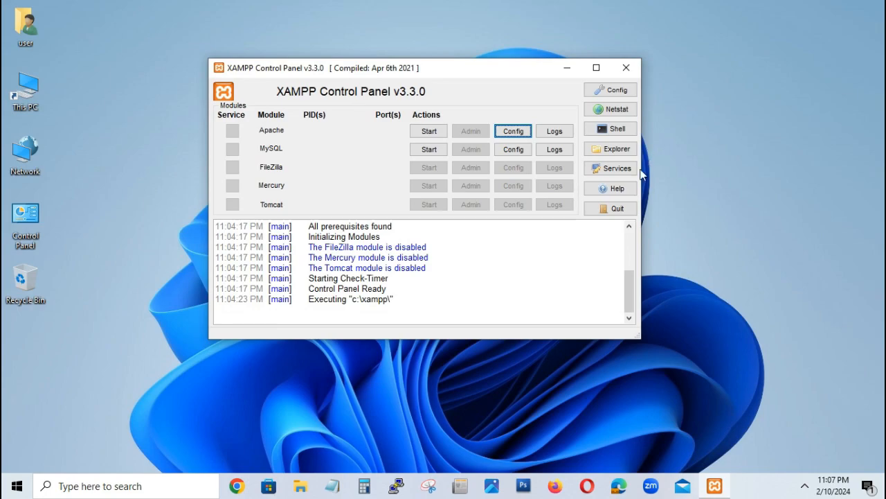
- Open httpd-vhosts.conf from the xampp\apache\conf\extra folder via the XAMPP Control Panel and maximize its window
{"action": "left_click", "coordinate": [619, 151]}
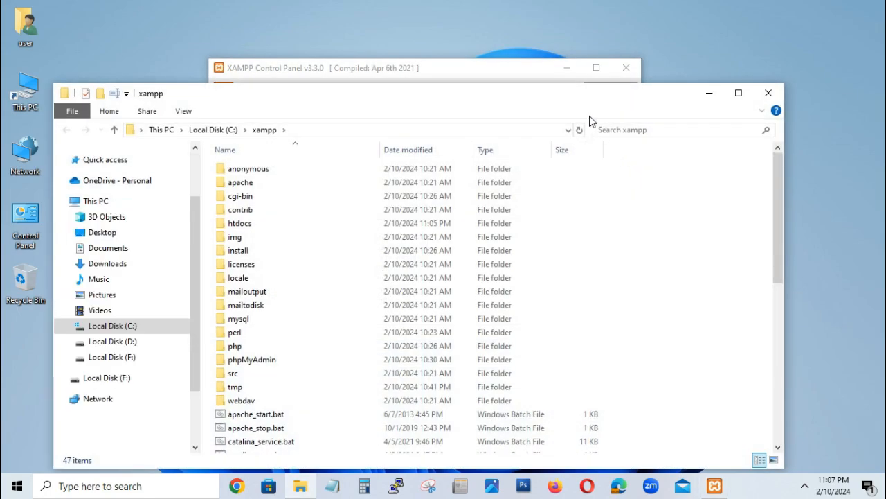
{"action": "double_click", "coordinate": [571, 92]}
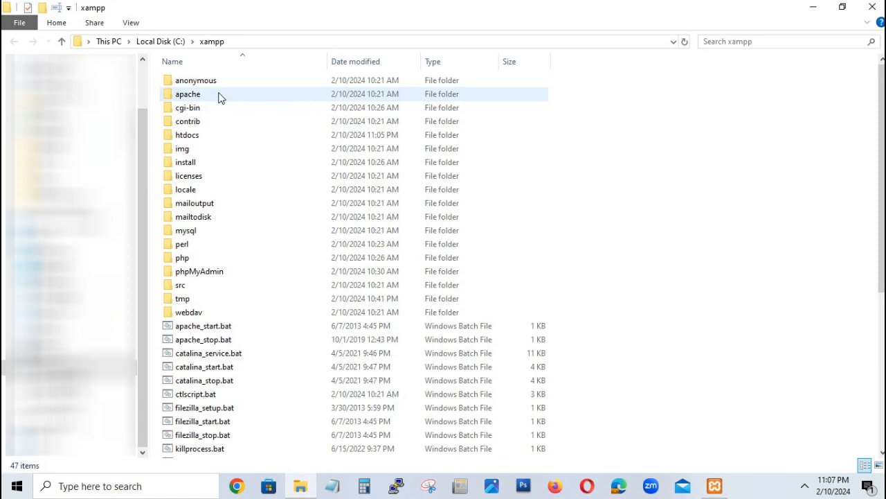
{"action": "double_click", "coordinate": [188, 94]}
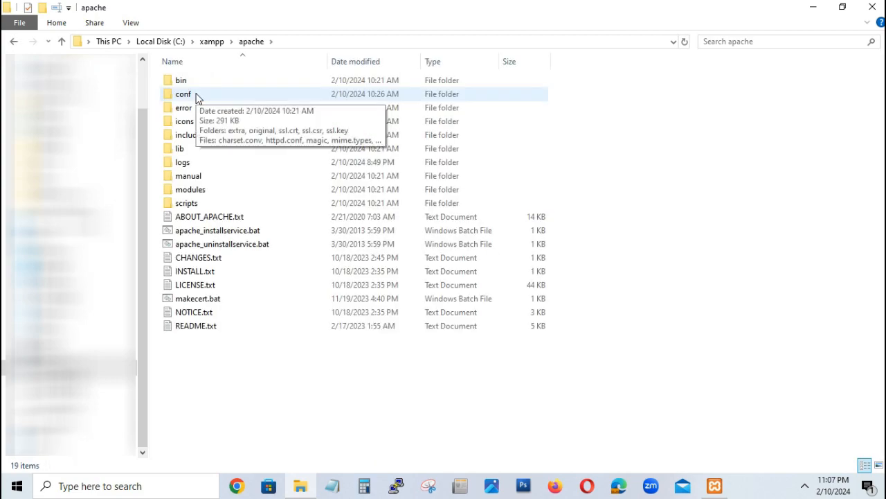
{"action": "double_click", "coordinate": [183, 96]}
{"action": "double_click", "coordinate": [192, 81]}
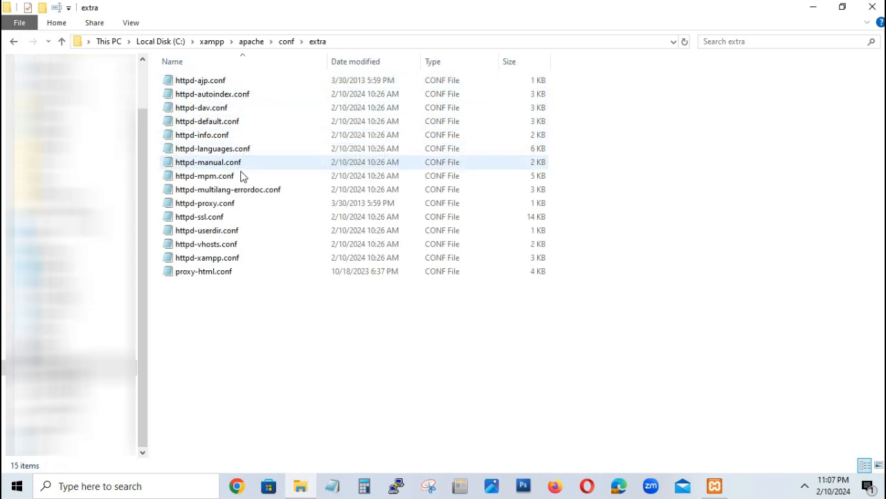
{"action": "left_click", "coordinate": [226, 246]}
{"action": "double_click", "coordinate": [225, 246]}
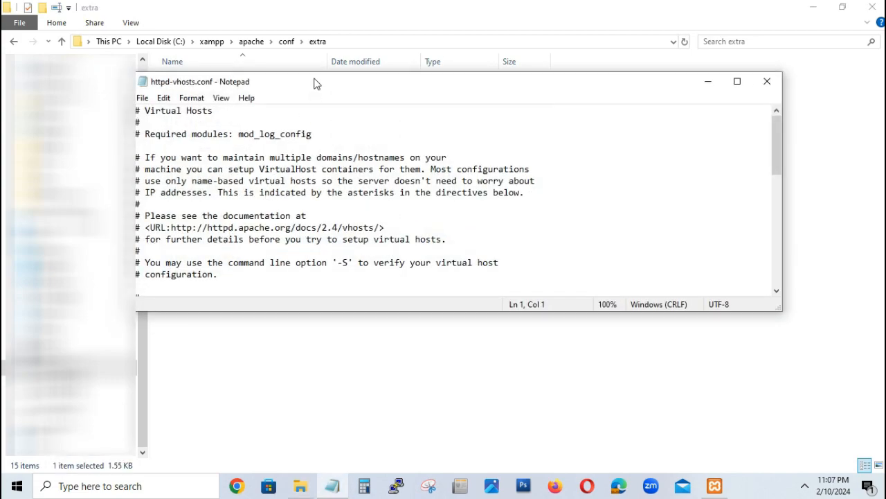
{"action": "double_click", "coordinate": [314, 83]}
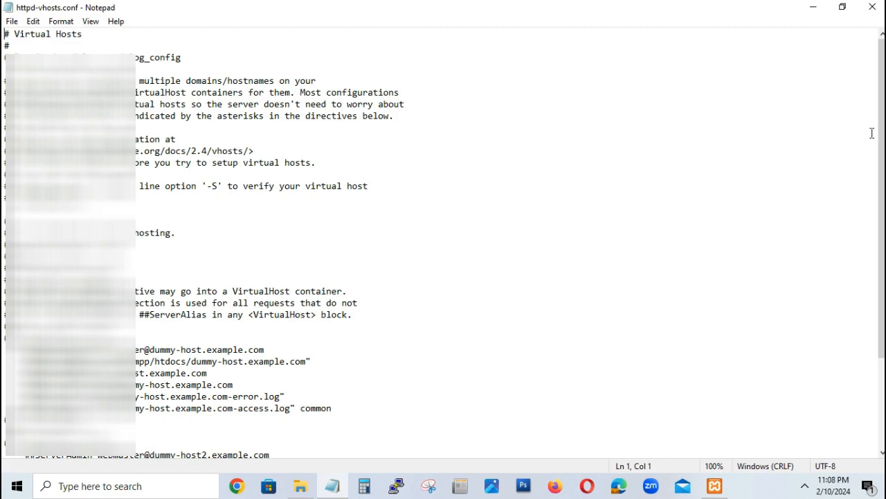
- Duplicate the dummy-host2 VirtualHost block at the end of httpd-vhosts.conf
{"action": "scroll", "coordinate": [872, 133], "scroll_direction": "down", "scroll_amount": 3}
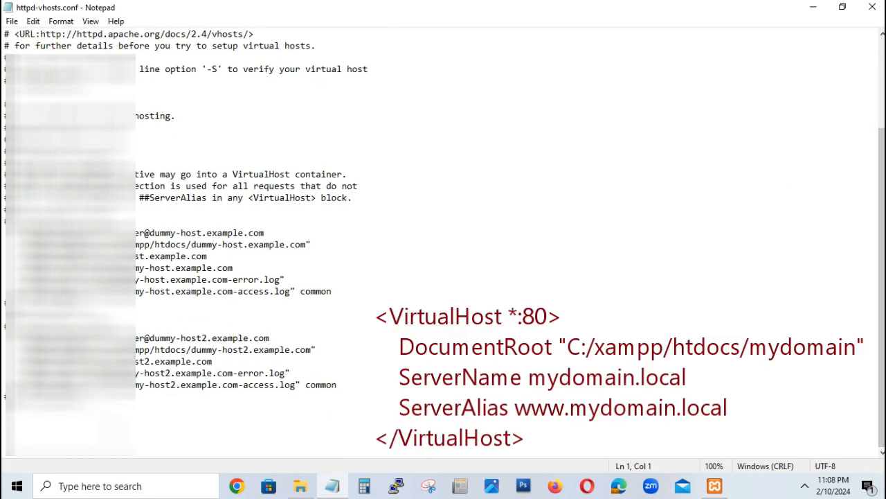
{"action": "left_click_drag", "start_coordinate": [90, 396], "coordinate": [3, 319]}
{"action": "key", "text": "ctrl+c"}
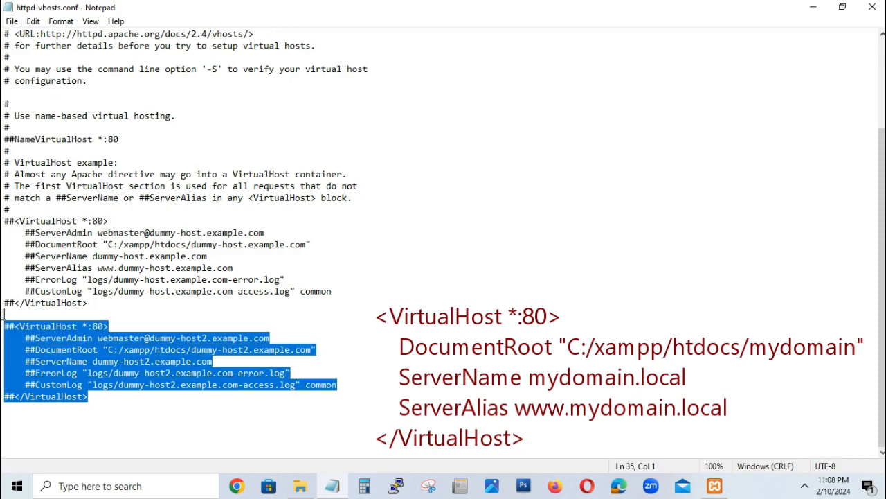
{"action": "left_click", "coordinate": [91, 407]}
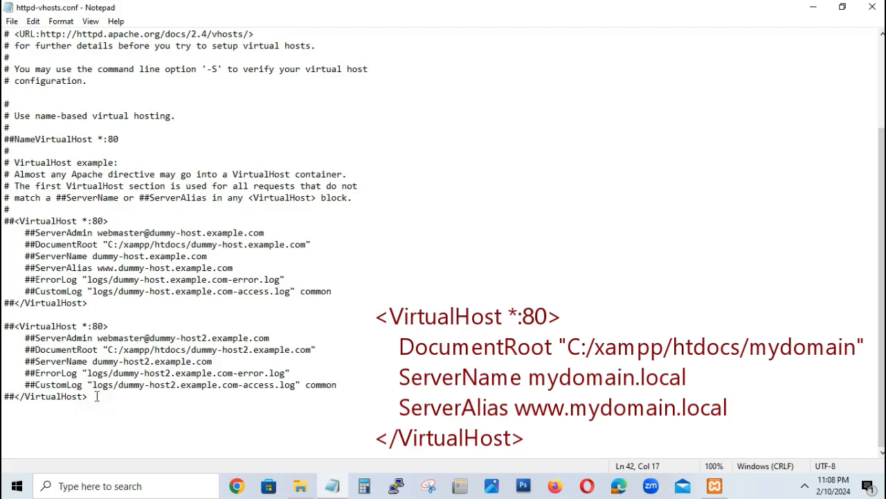
{"action": "key", "text": "Return"}
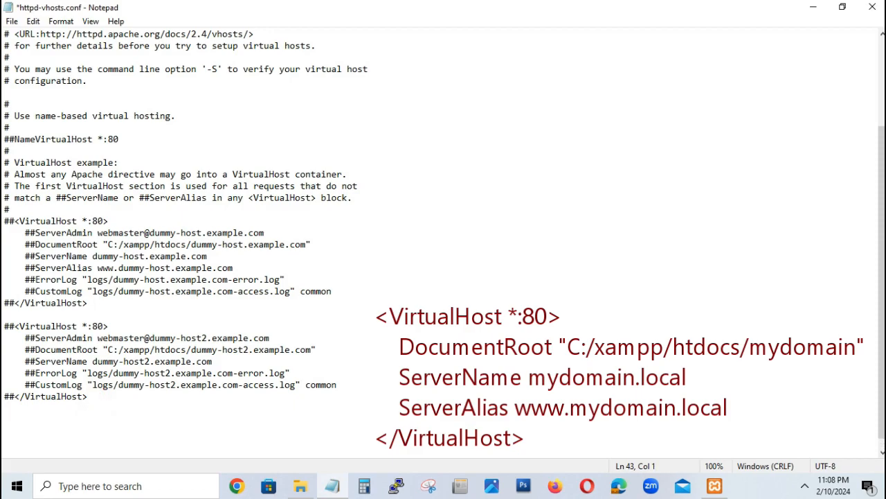
{"action": "key", "text": "ctrl+v"}
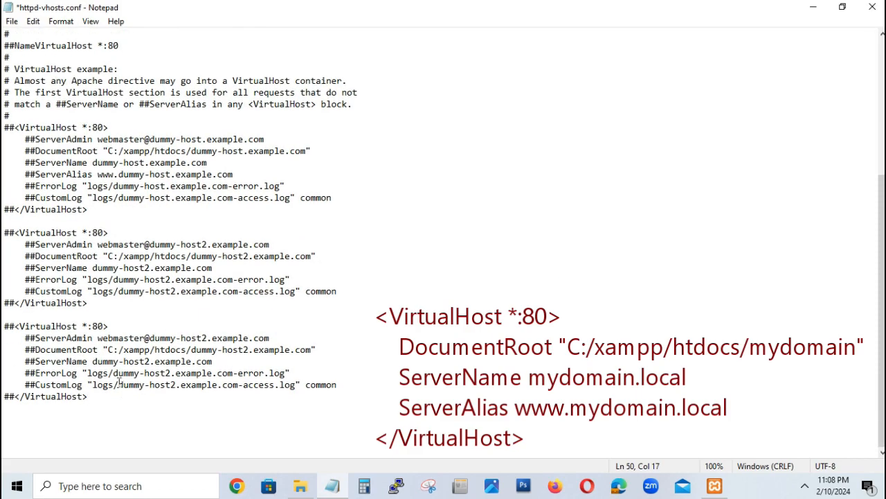
- Uncomment the opening VirtualHost tag, ServerAdmin and DocumentRoot lines of the duplicated block by removing their ## prefixes
{"action": "left_click", "coordinate": [15, 325]}
{"action": "key", "text": "BackSpace"}
{"action": "key", "text": "BackSpace"}
{"action": "left_click", "coordinate": [34, 338]}
{"action": "key", "text": "BackSpace"}
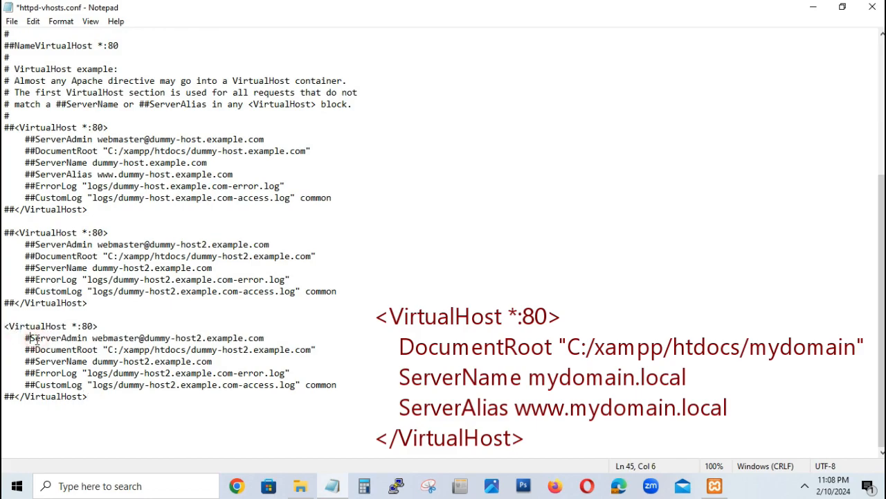
{"action": "key", "text": "BackSpace"}
{"action": "left_click", "coordinate": [39, 351]}
{"action": "key", "text": "BackSpace"}
{"action": "key", "text": "BackSpace"}
{"action": "key", "text": "BackSpace"}
{"action": "left_click", "coordinate": [34, 361]}
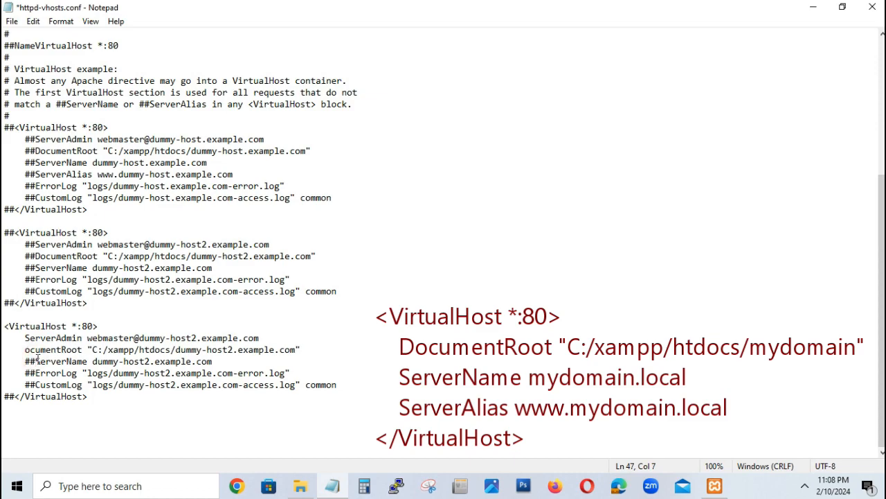
{"action": "key", "text": "ctrl+z"}
{"action": "key", "text": "Left"}
{"action": "key", "text": "BackSpace"}
{"action": "key", "text": "BackSpace"}
- Remove the ## prefixes from the duplicated block's ServerName, ErrorLog, CustomLog and closing VirtualHost lines
{"action": "left_click", "coordinate": [34, 361]}
{"action": "key", "text": "BackSpace"}
{"action": "key", "text": "BackSpace"}
{"action": "left_click", "coordinate": [35, 373]}
{"action": "key", "text": "BackSpace"}
{"action": "key", "text": "BackSpace"}
{"action": "left_click", "coordinate": [35, 385]}
{"action": "key", "text": "BackSpace"}
{"action": "key", "text": "BackSpace"}
{"action": "left_click", "coordinate": [19, 396]}
{"action": "left_click", "coordinate": [15, 396]}
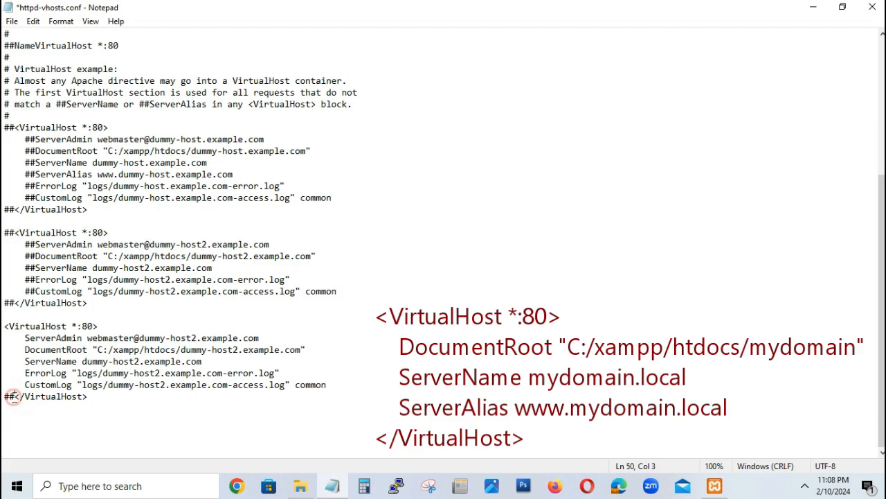
{"action": "key", "text": "BackSpace"}
{"action": "key", "text": "BackSpace"}
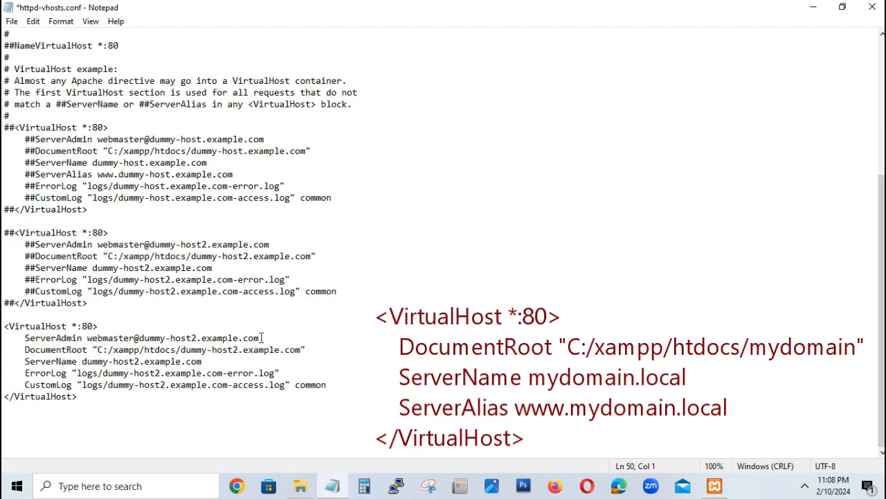
- Delete the ServerAdmin line from the uncommented VirtualHost block, including the empty line it leaves
{"action": "left_click_drag", "start_coordinate": [259, 338], "coordinate": [140, 338]}
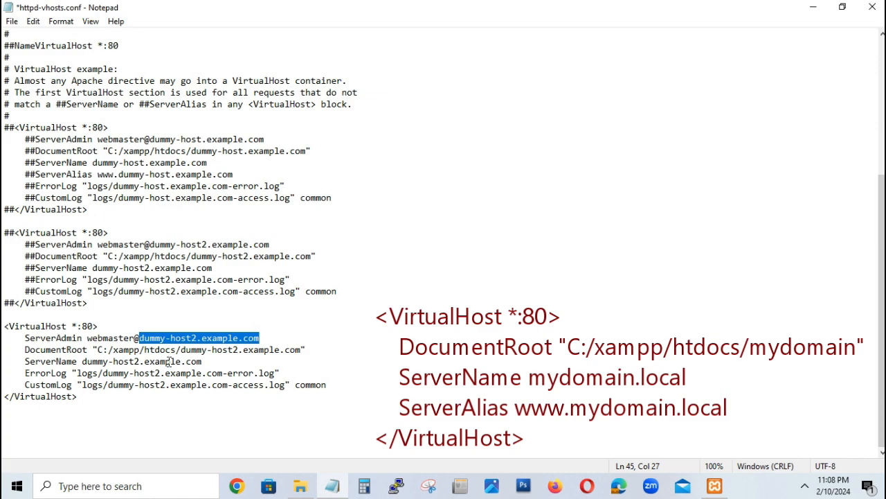
{"action": "left_click", "coordinate": [24, 338]}
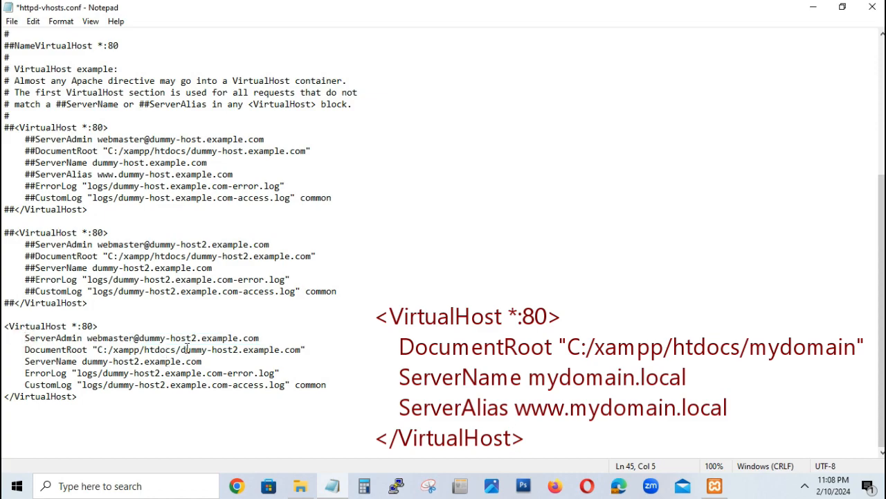
{"action": "left_click_drag", "start_coordinate": [260, 340], "coordinate": [25, 340]}
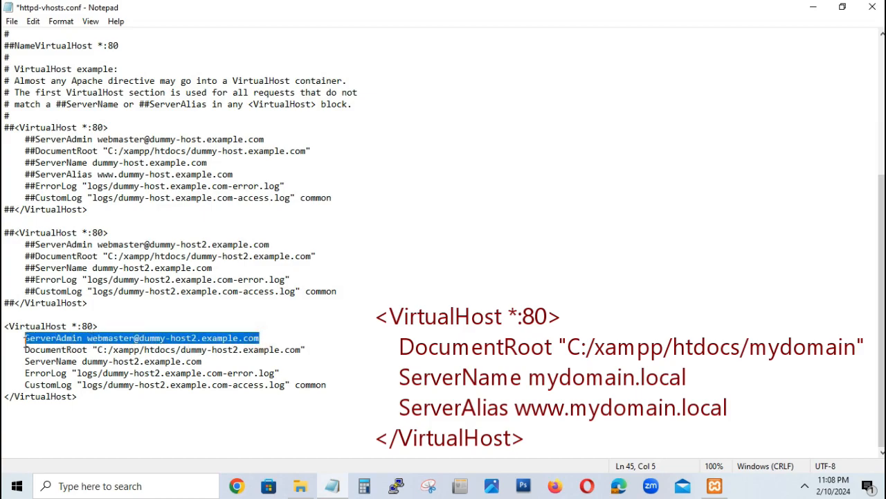
{"action": "key", "text": "Delete"}
{"action": "left_click", "coordinate": [100, 325]}
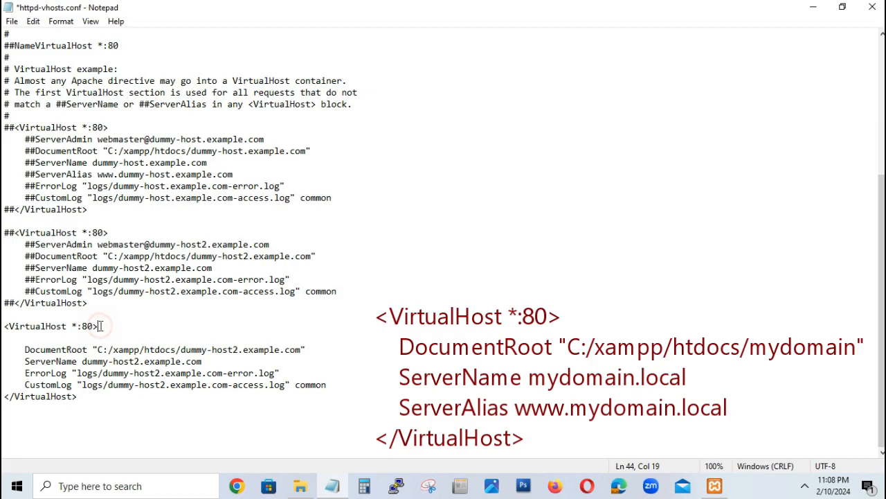
{"action": "key", "text": "Delete"}
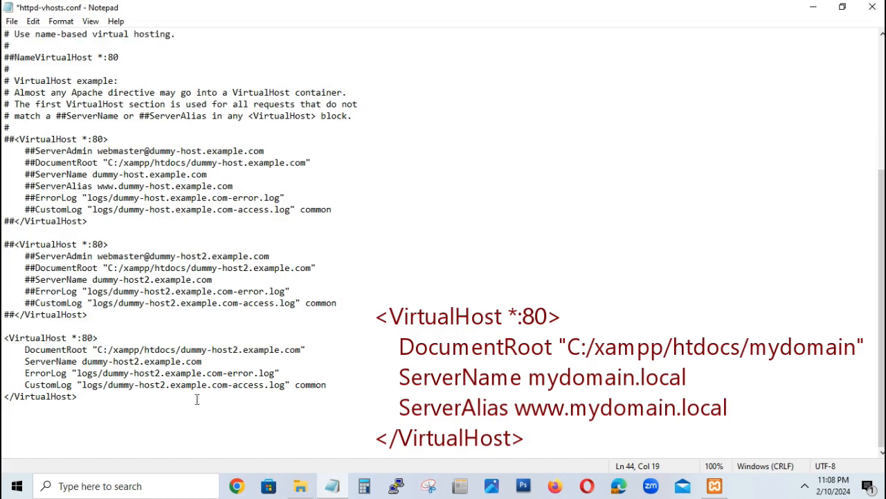
- Switch to File Explorer, open the mydomain folder inside xampp\htdocs and copy its full path
{"action": "mouse_move", "coordinate": [312, 483]}
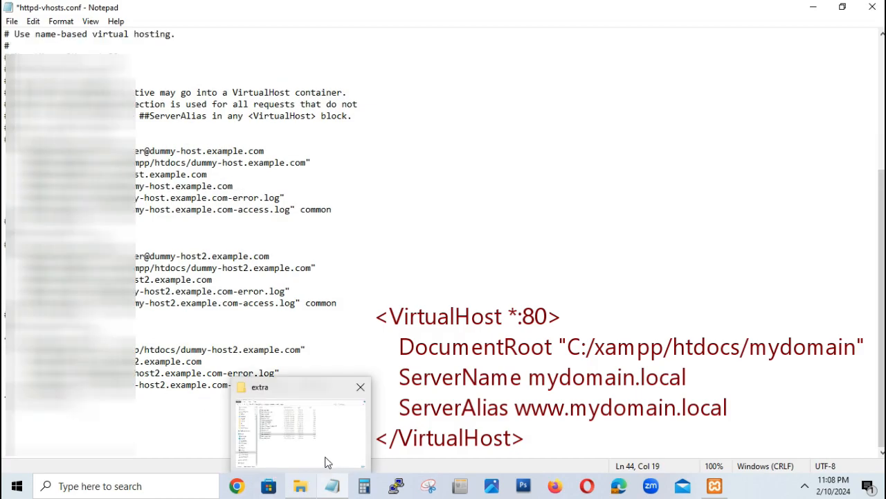
{"action": "left_click", "coordinate": [326, 457]}
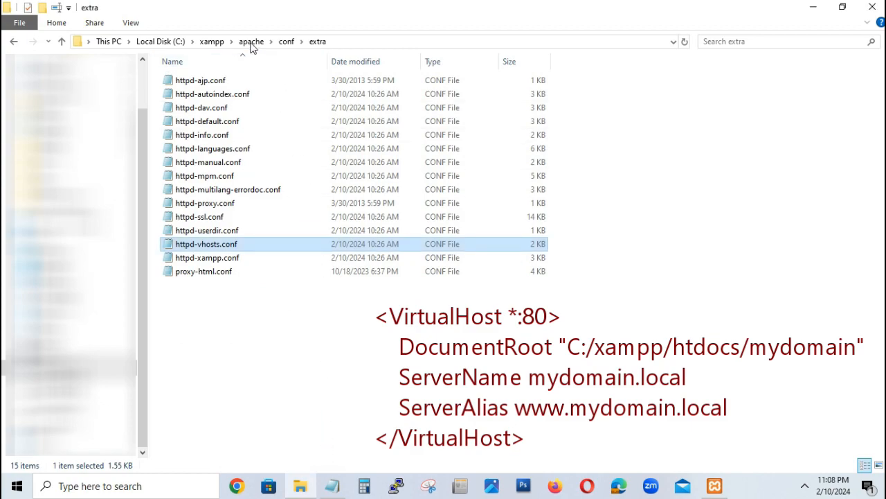
{"action": "left_click", "coordinate": [214, 42]}
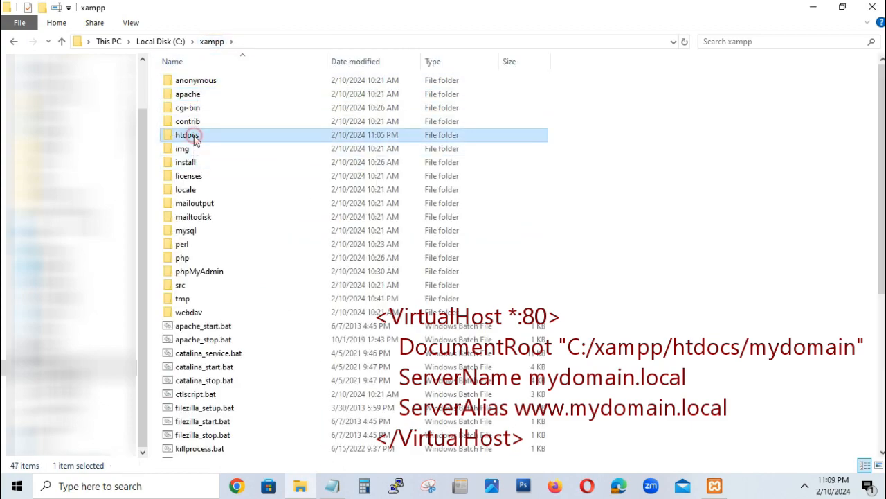
{"action": "double_click", "coordinate": [187, 134]}
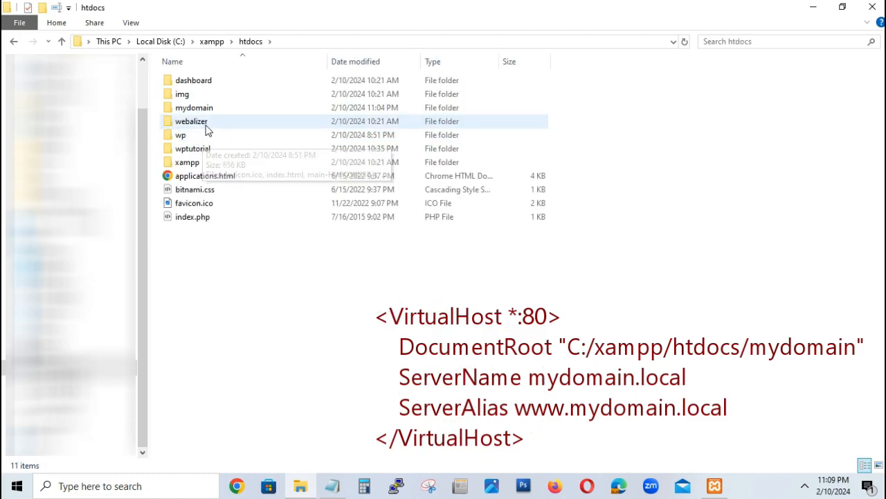
{"action": "left_click", "coordinate": [206, 109]}
{"action": "left_click", "coordinate": [206, 109]}
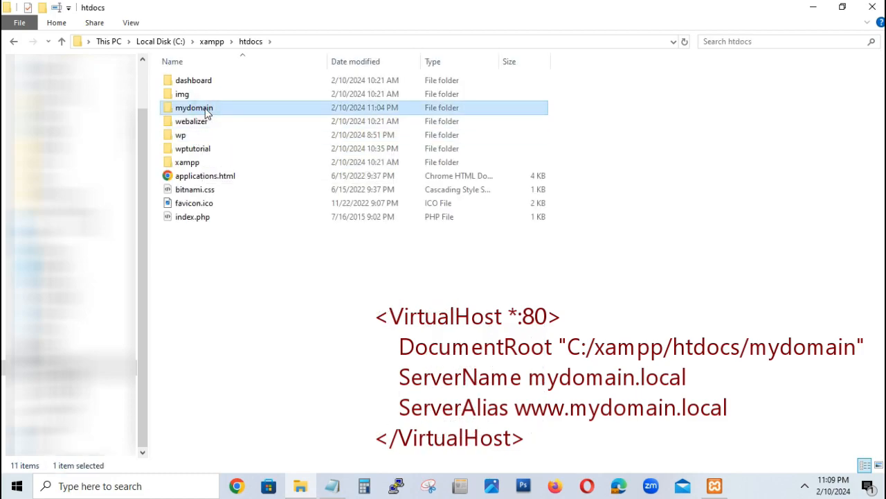
{"action": "left_click", "coordinate": [243, 109]}
{"action": "double_click", "coordinate": [214, 108]}
{"action": "left_click", "coordinate": [344, 41]}
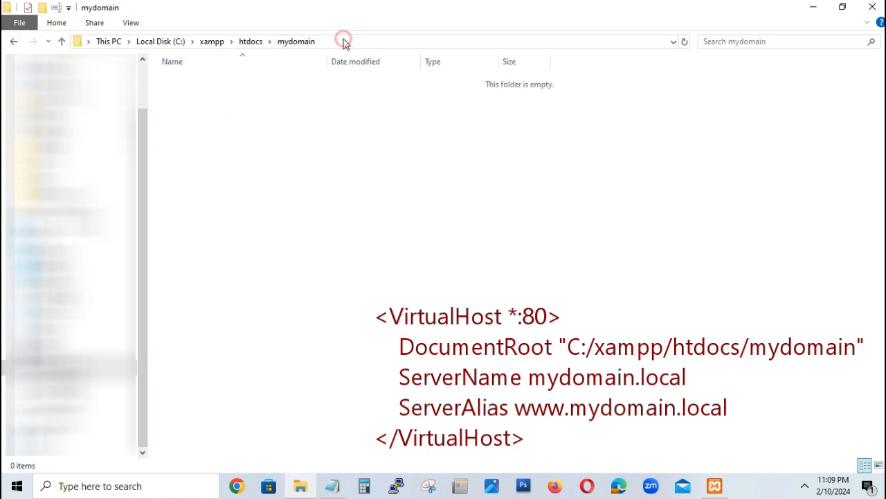
{"action": "right_click", "coordinate": [174, 44]}
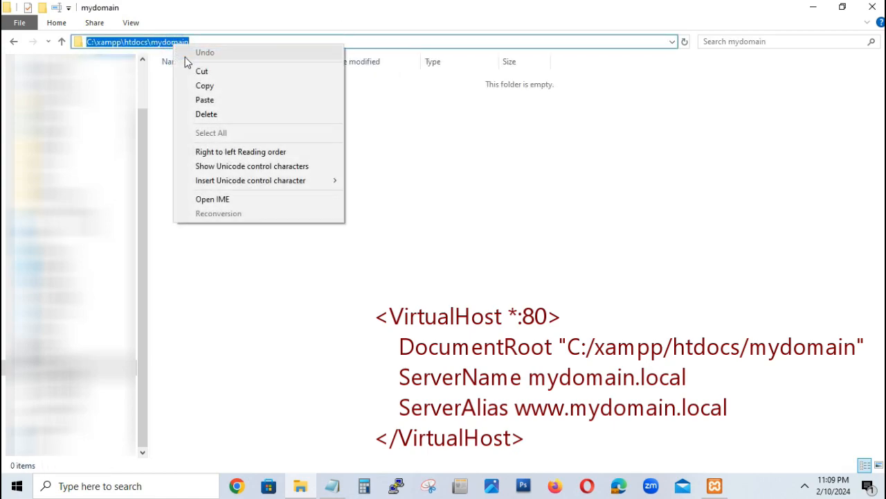
{"action": "left_click", "coordinate": [210, 87]}
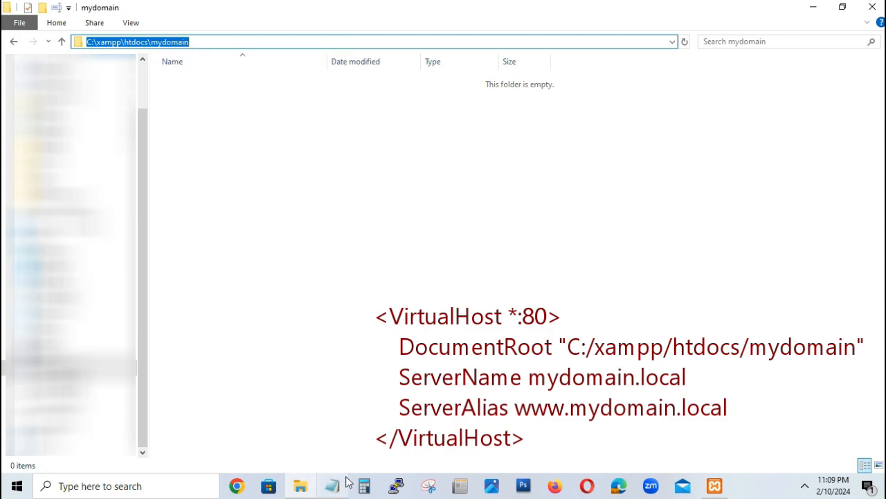
- Switch to httpd-vhosts.conf in Notepad and replace the uncommented block's DocumentRoot path with the copied mydomain folder path
{"action": "mouse_move", "coordinate": [343, 485]}
{"action": "left_click", "coordinate": [342, 443]}
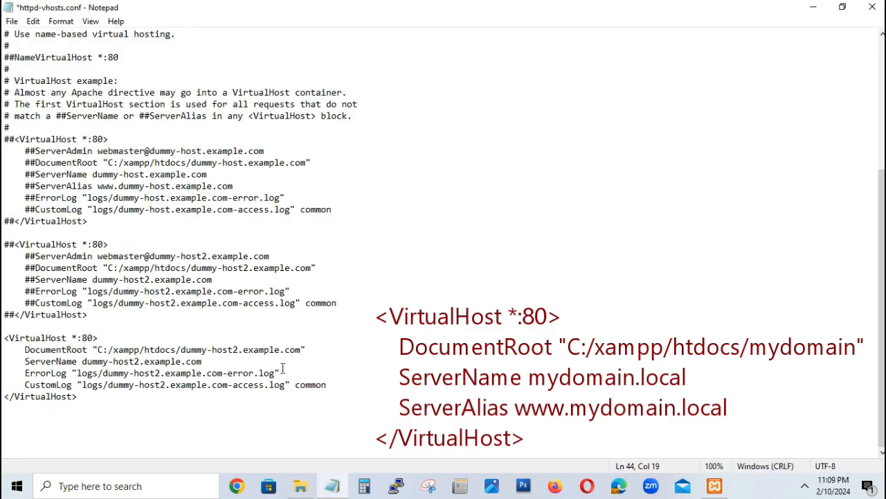
{"action": "left_click_drag", "start_coordinate": [302, 350], "coordinate": [99, 351]}
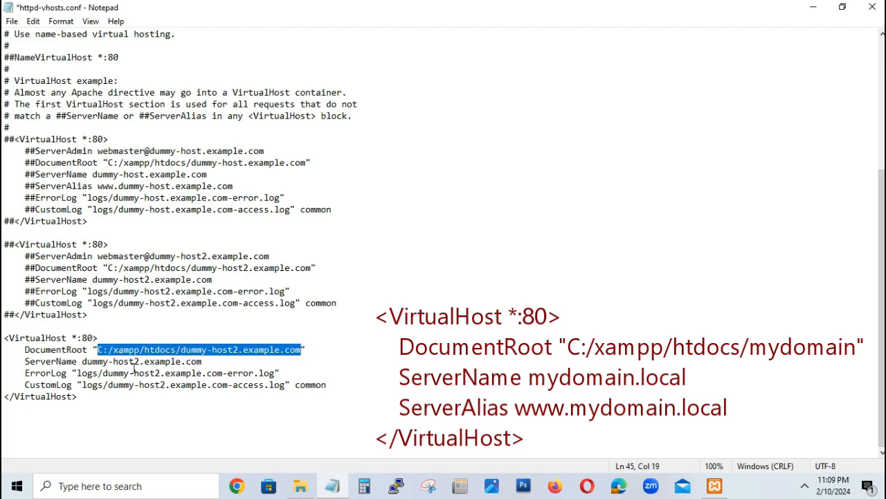
{"action": "key", "text": "ctrl+v"}
- Replace the backslashes in the pasted DocumentRoot path with forward slashes so it reads C:/xampp/htdocs/mydomain
{"action": "left_click", "coordinate": [113, 351]}
{"action": "key", "text": "BackSpace"}
{"action": "type", "text": "/"}
{"action": "left_click", "coordinate": [146, 351]}
{"action": "key", "text": "BackSpace"}
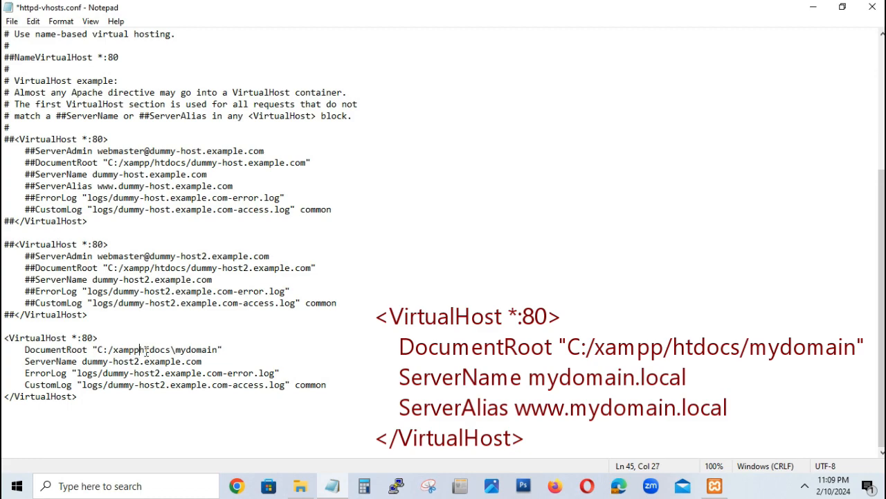
{"action": "type", "text": "/"}
{"action": "left_click", "coordinate": [182, 352]}
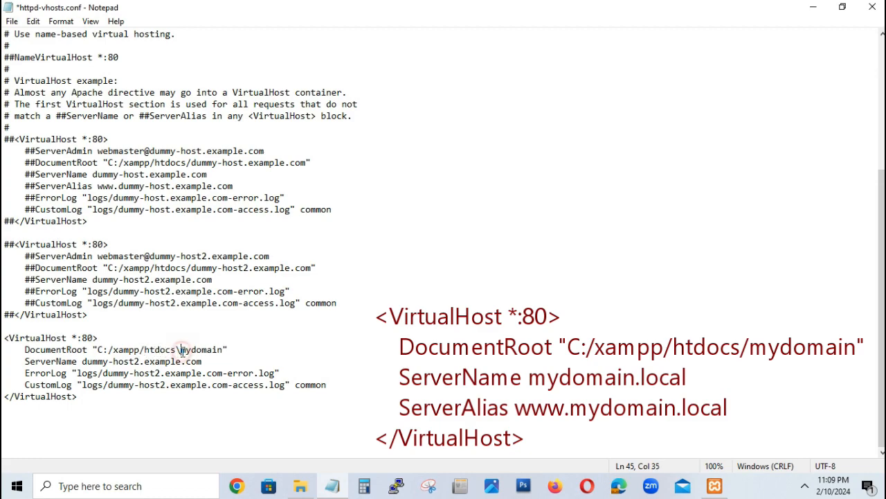
{"action": "key", "text": "BackSpace"}
{"action": "type", "text": "/"}
{"action": "left_click", "coordinate": [225, 350]}
- Delete the ErrorLog and CustomLog lines from the uncommented VirtualHost block, including the empty line they leave
{"action": "left_click", "coordinate": [25, 375]}
{"action": "left_click_drag", "start_coordinate": [25, 375], "coordinate": [331, 382]}
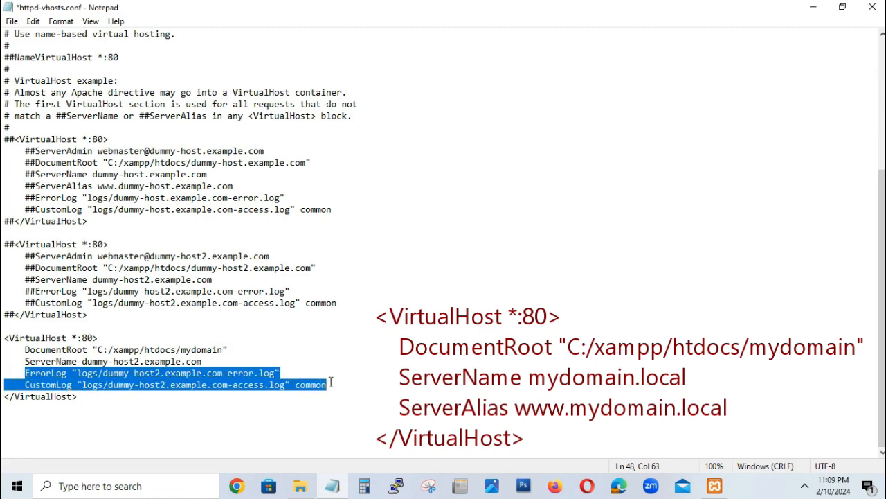
{"action": "key", "text": "Delete"}
{"action": "left_click", "coordinate": [212, 372]}
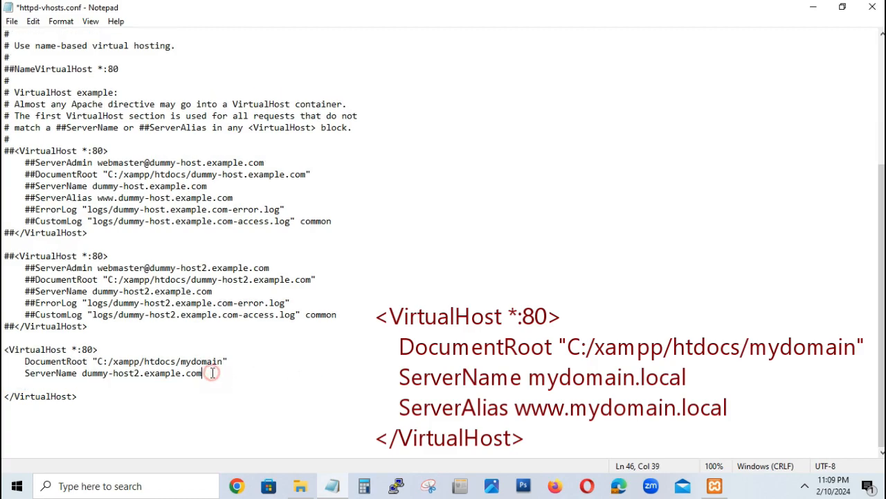
{"action": "key", "text": "Delete"}
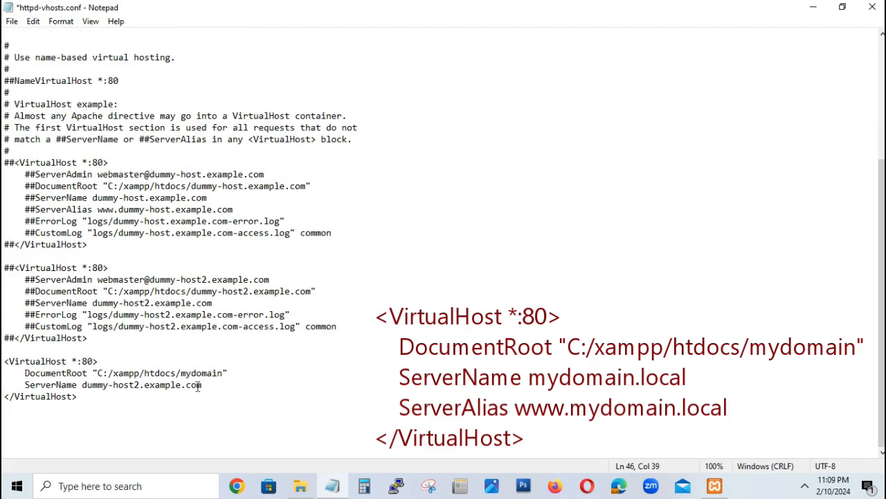
- Set the uncommented block's ServerName to mydomain.local, reusing the folder name from the DocumentRoot path
{"action": "left_click", "coordinate": [222, 374]}
{"action": "left_click_drag", "start_coordinate": [221, 374], "coordinate": [81, 386]}
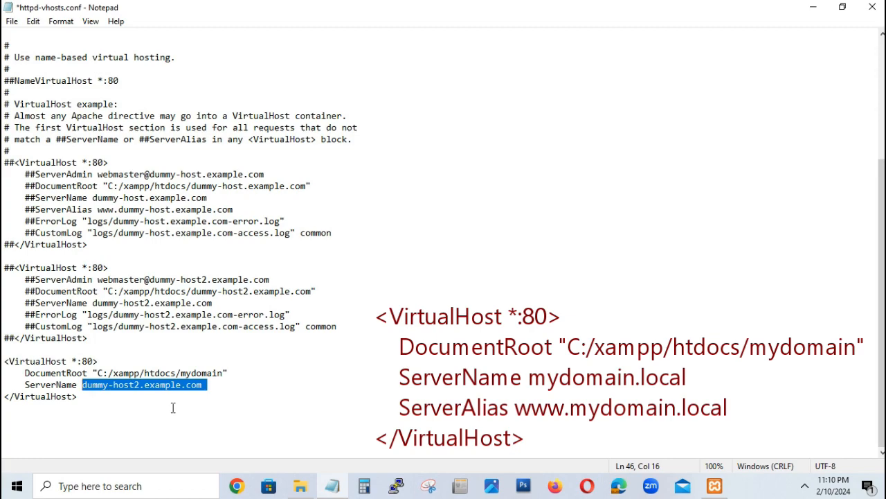
{"action": "key", "text": "ctrl+v"}
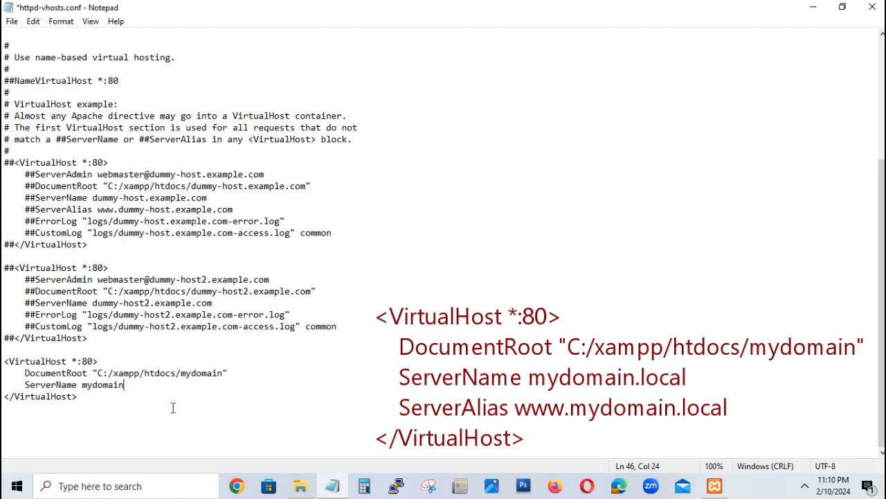
{"action": "left_click", "coordinate": [128, 387]}
{"action": "left_click", "coordinate": [124, 387]}
{"action": "type", "text": ".local"}
- Copy the ServerAlias directive without its ## from the first example block onto a new line below ServerName mydomain.local
{"action": "left_click_drag", "start_coordinate": [236, 210], "coordinate": [35, 209]}
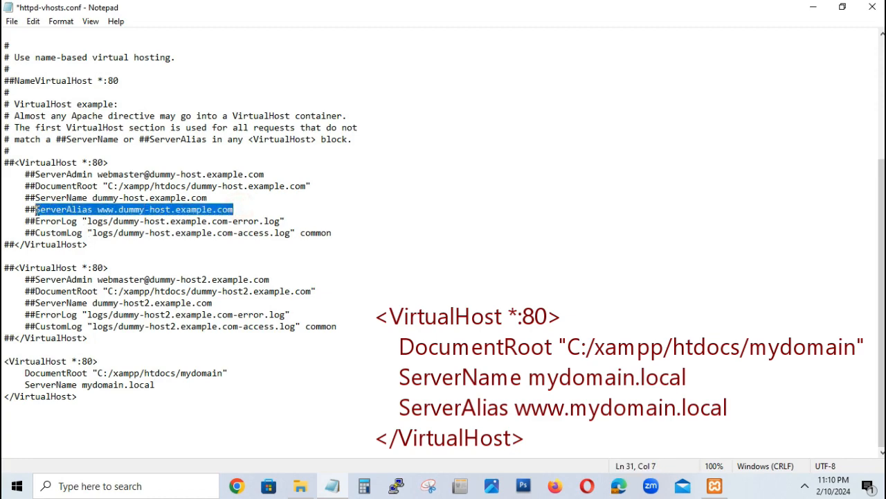
{"action": "left_click", "coordinate": [158, 385]}
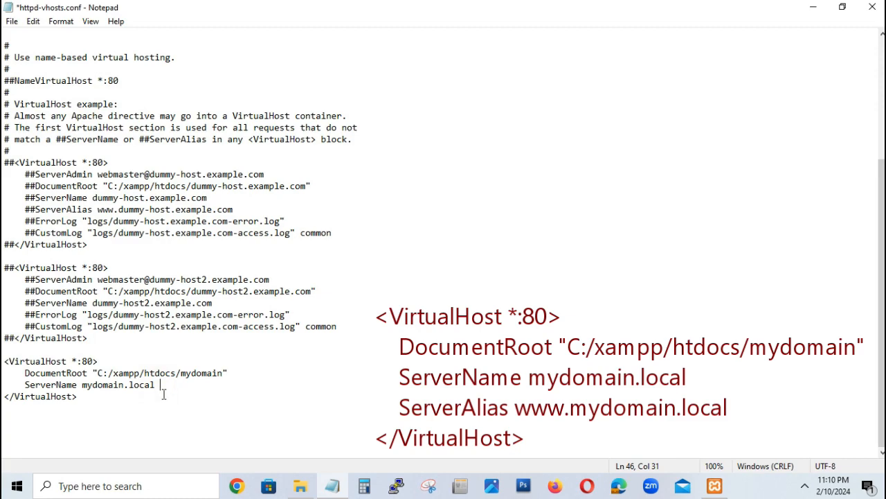
{"action": "key", "text": "Return"}
{"action": "key", "text": "Tab"}
{"action": "key", "text": "ctrl+v"}
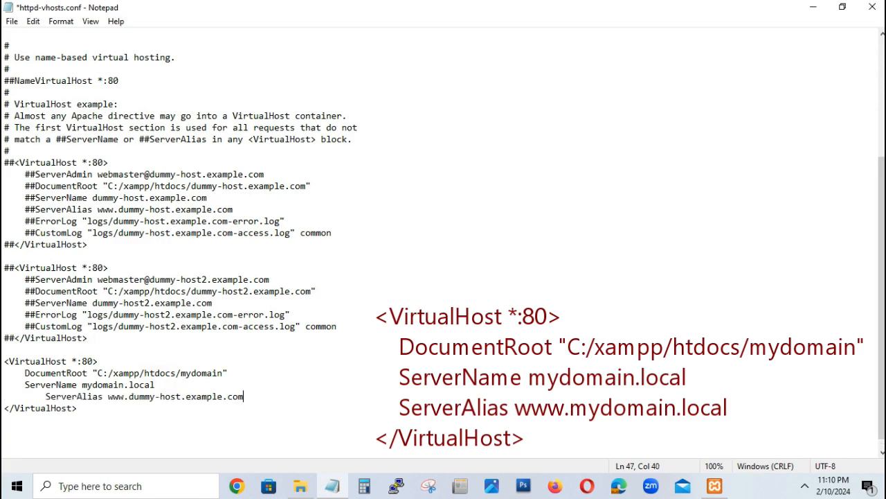
- Correct the new ServerAlias line's indentation so it lines up with the ServerName line above it
{"action": "key", "text": "Left"}
{"action": "key", "text": "Left"}
{"action": "key", "text": "Left"}
{"action": "key", "text": "Left"}
{"action": "key", "text": "Left"}
{"action": "key", "text": "Left"}
{"action": "key", "text": "Left"}
{"action": "key", "text": "Left"}
{"action": "key", "text": "Left"}
{"action": "key", "text": "Left"}
{"action": "key", "text": "Left"}
{"action": "key", "text": "Left"}
{"action": "key", "text": "Left"}
{"action": "key", "text": "Left"}
{"action": "key", "text": "Left"}
{"action": "key", "text": "Left"}
{"action": "key", "text": "Left"}
{"action": "key", "text": "Left"}
{"action": "key", "text": "Left"}
{"action": "key", "text": "Left"}
{"action": "key", "text": "Left"}
{"action": "key", "text": "Left"}
{"action": "key", "text": "Delete"}
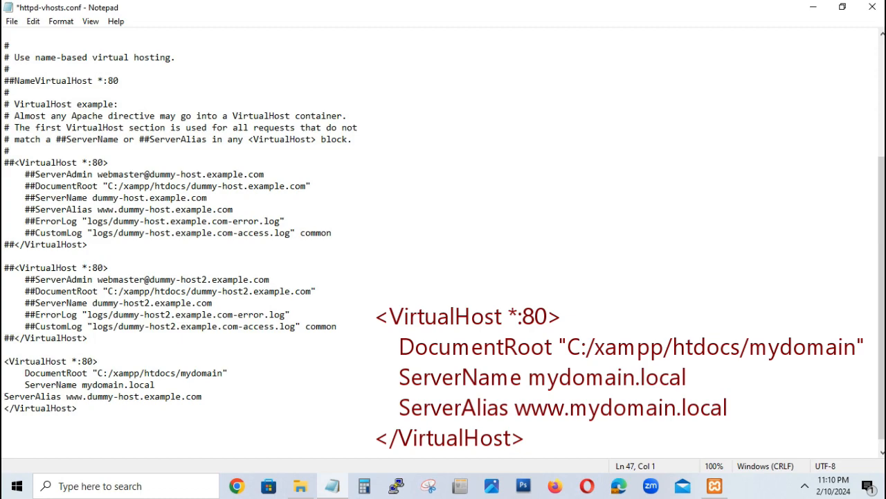
{"action": "key", "text": "Tab"}
{"action": "key", "text": "BackSpace"}
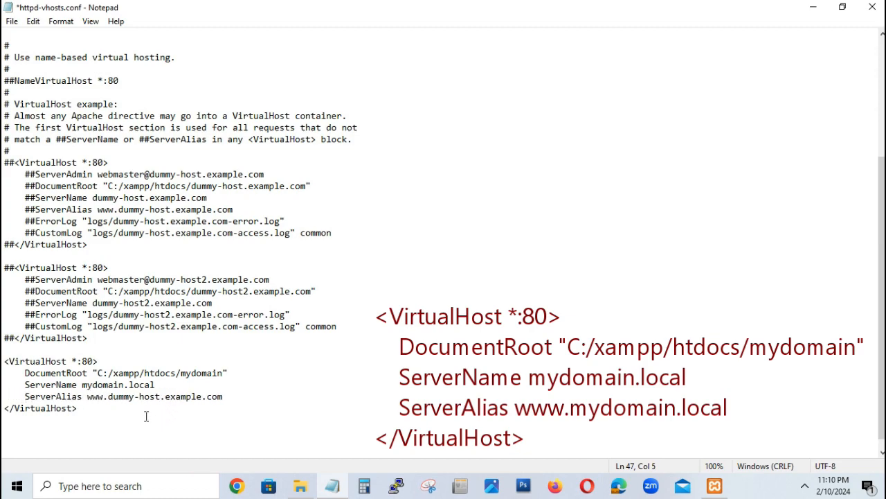
{"action": "left_click", "coordinate": [156, 386]}
{"action": "left_click_drag", "start_coordinate": [156, 385], "coordinate": [82, 385]}
{"action": "left_click_drag", "start_coordinate": [228, 397], "coordinate": [109, 401]}
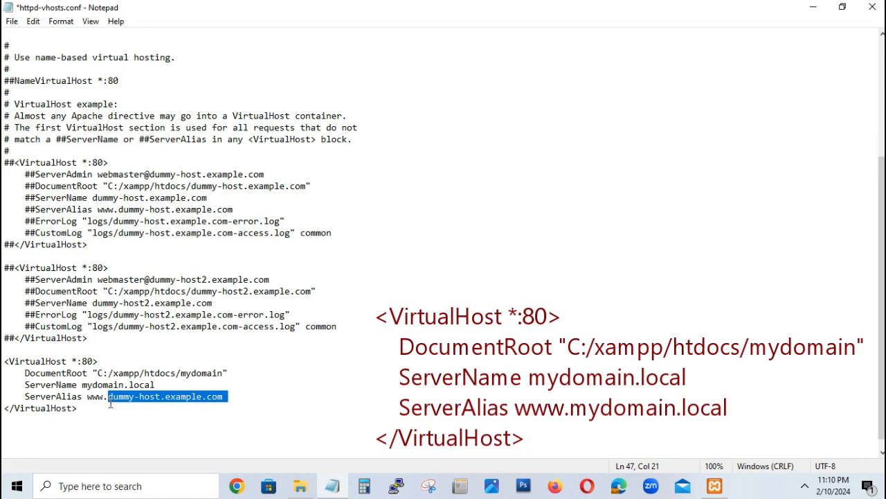
{"action": "key", "text": "ctrl+v"}
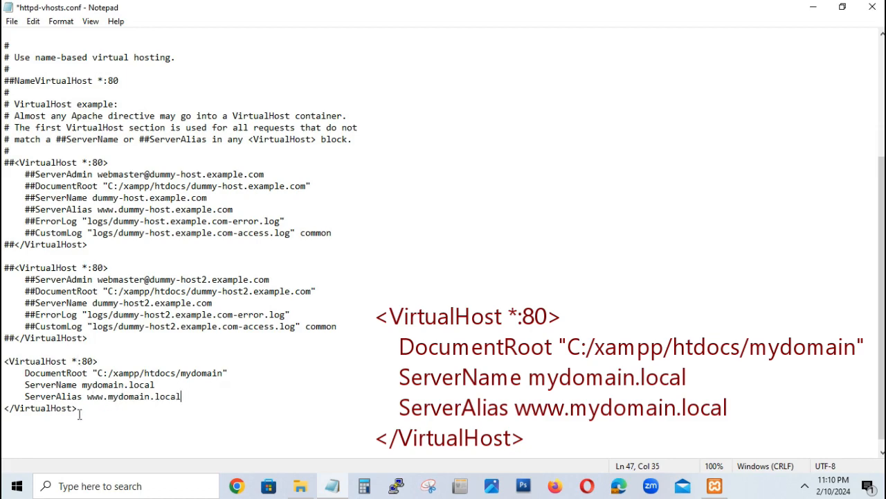
- Check the finished mydomain VirtualHost block and save httpd-vhosts.conf
{"action": "left_click_drag", "start_coordinate": [78, 409], "coordinate": [3, 360]}
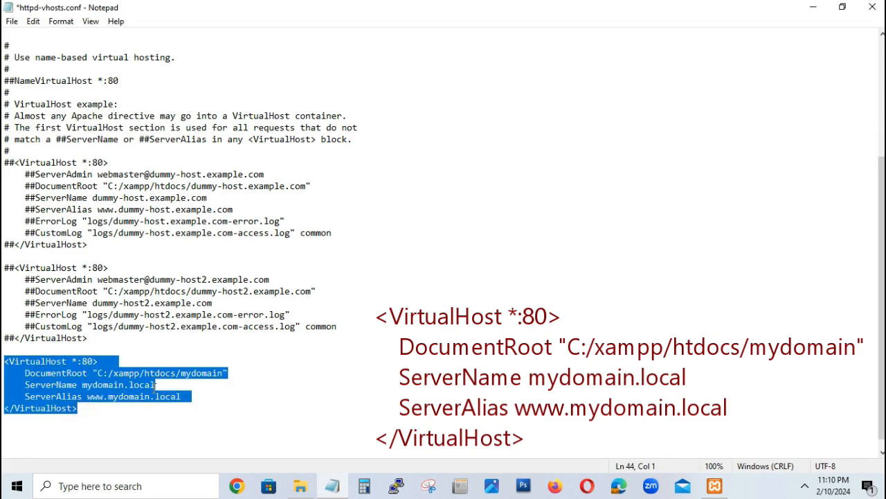
{"action": "left_click", "coordinate": [211, 397]}
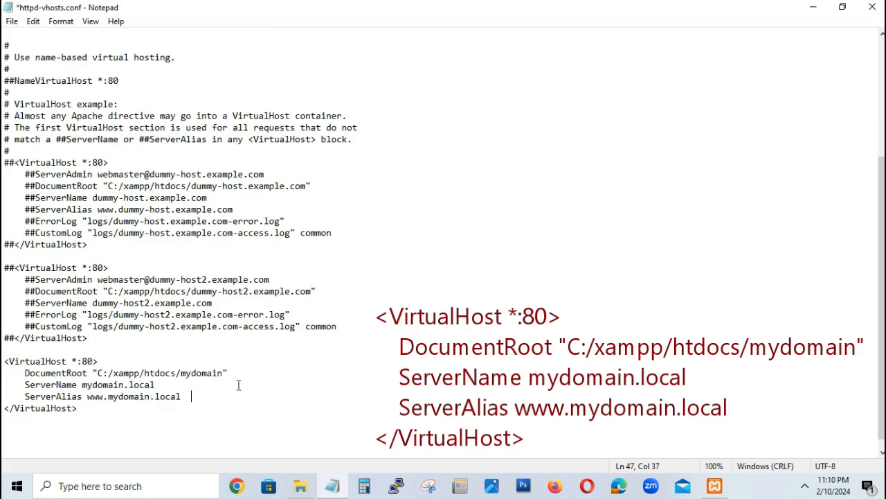
{"action": "key", "text": "ctrl+s"}
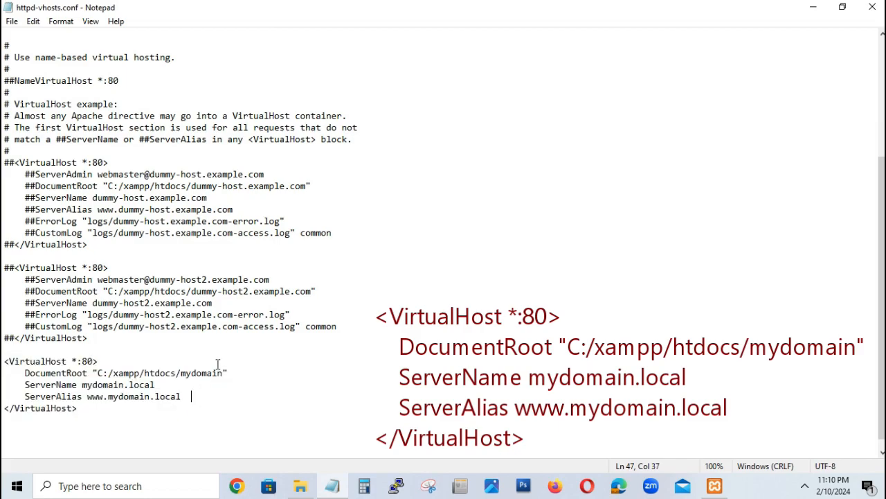
{"action": "left_click", "coordinate": [12, 23]}
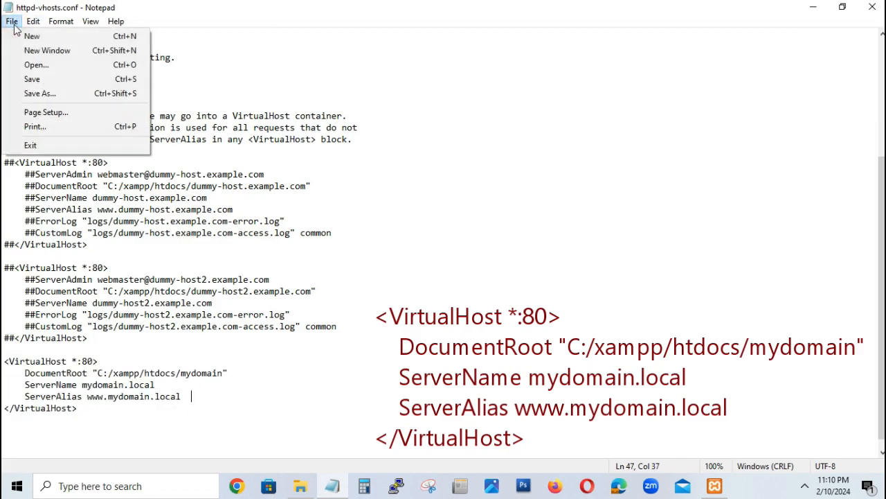
{"action": "left_click", "coordinate": [21, 79]}
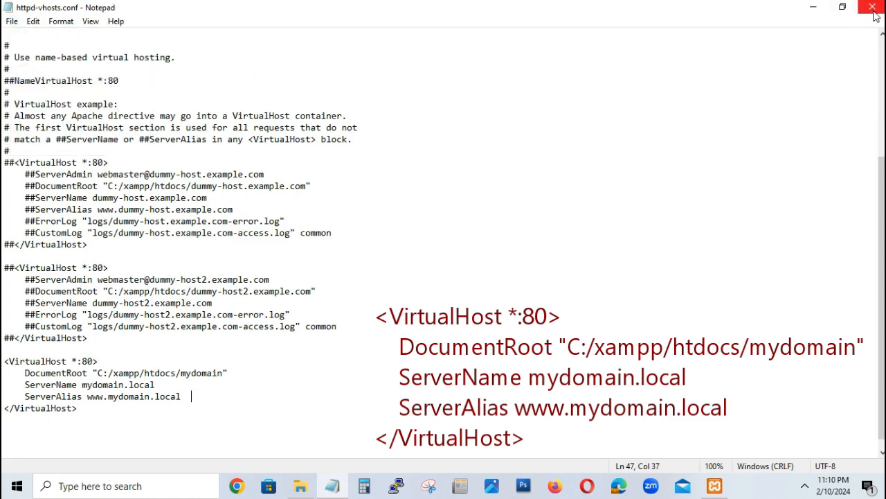
- Copy the ServerName value mydomain.local and close the httpd-vhosts.conf file
{"action": "left_click_drag", "start_coordinate": [158, 386], "coordinate": [82, 386]}
{"action": "right_click", "coordinate": [87, 390]}
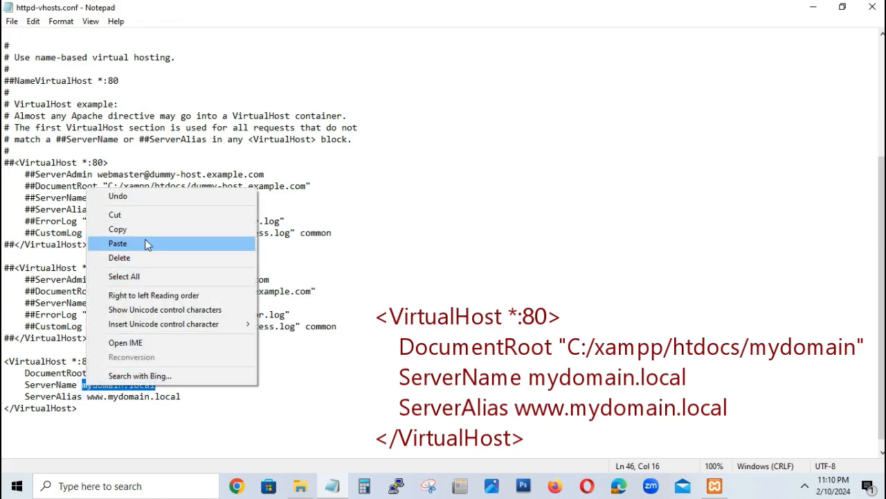
{"action": "left_click", "coordinate": [124, 229]}
{"action": "left_click", "coordinate": [872, 7]}
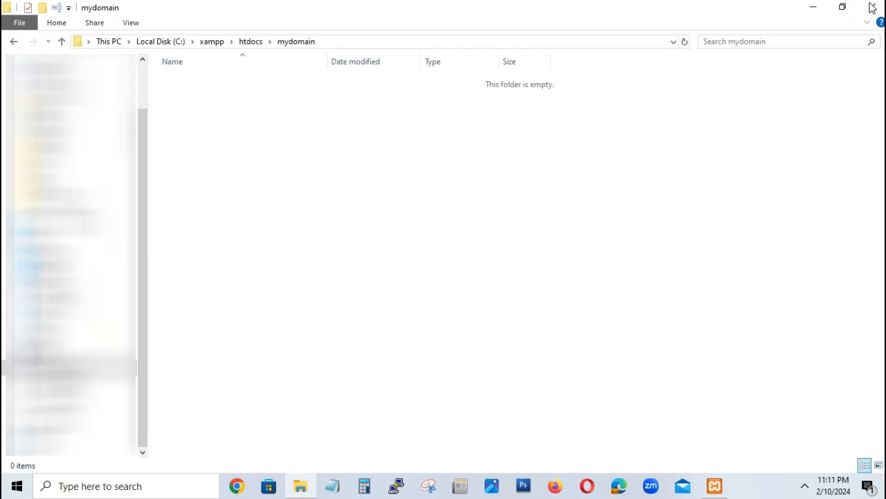
- Return to the XAMPP Control Panel and start Apache and MySQL, allowing each through the firewall on public networks
{"action": "left_click", "coordinate": [812, 9]}
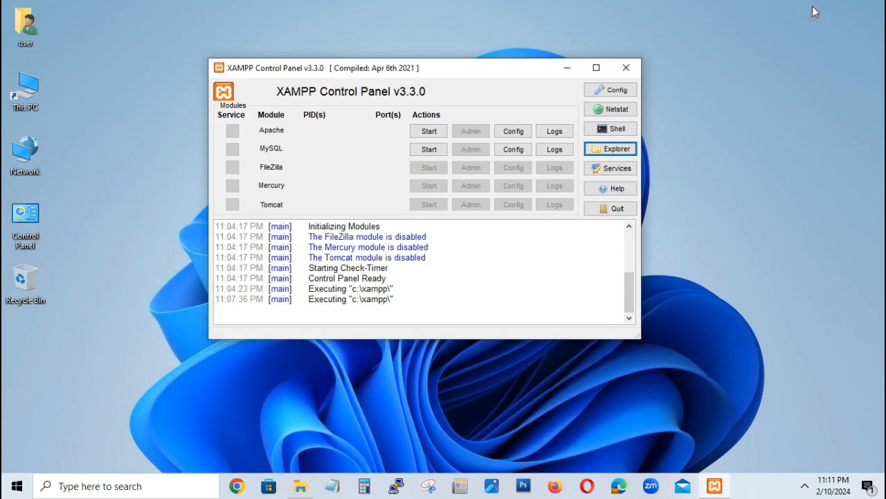
{"action": "left_click", "coordinate": [429, 131]}
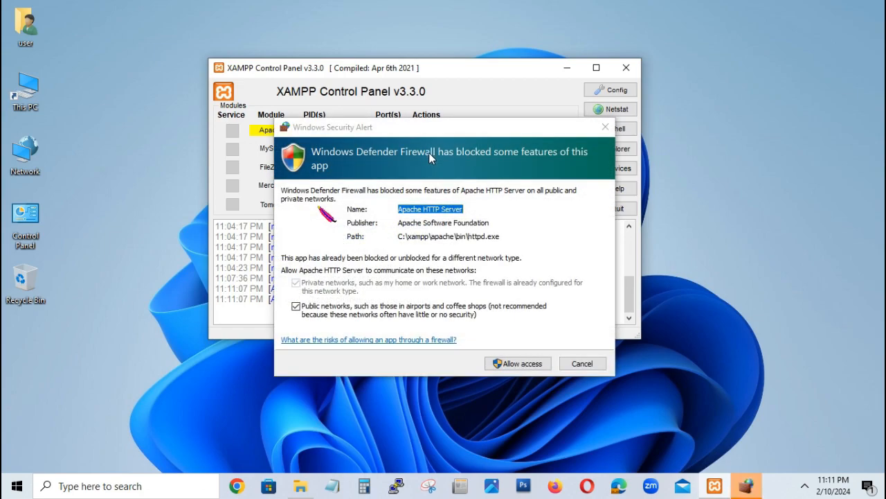
{"action": "left_click", "coordinate": [504, 365]}
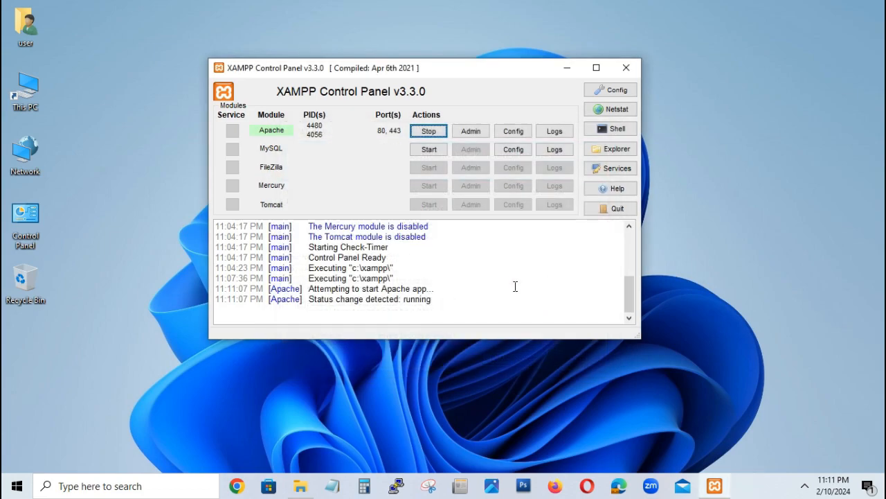
{"action": "left_click", "coordinate": [427, 152]}
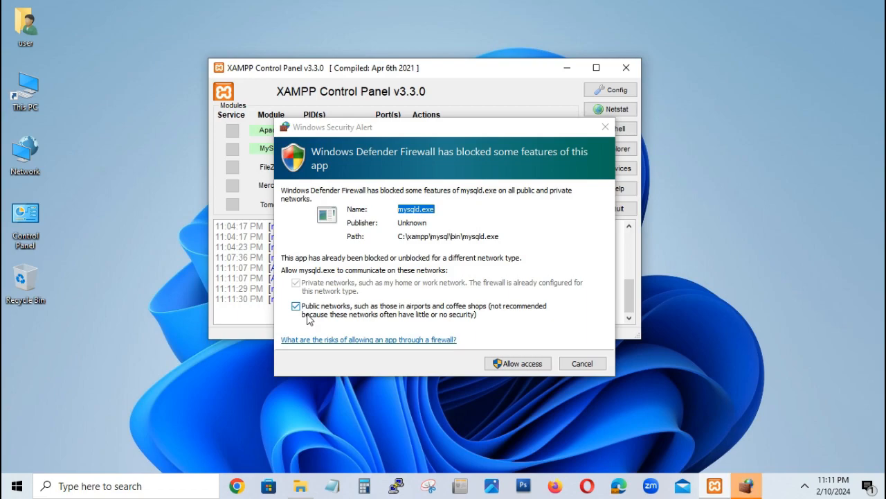
{"action": "left_click", "coordinate": [523, 367]}
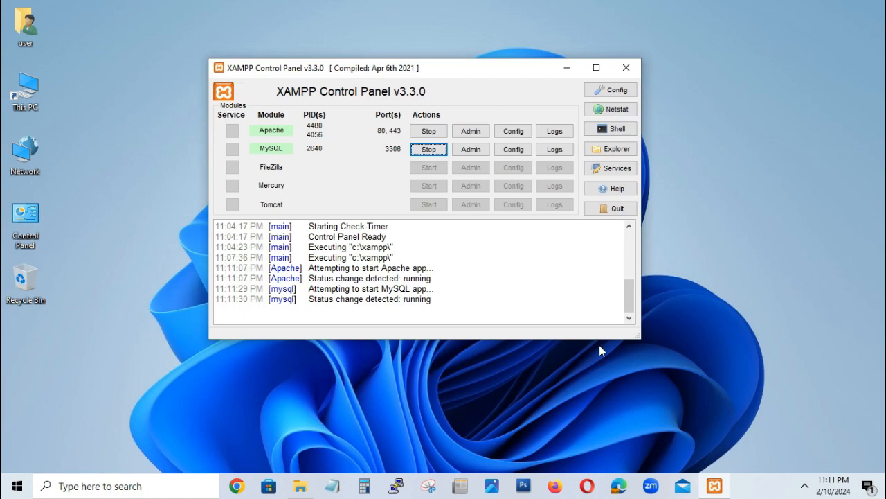
{"action": "mouse_move", "coordinate": [237, 489]}
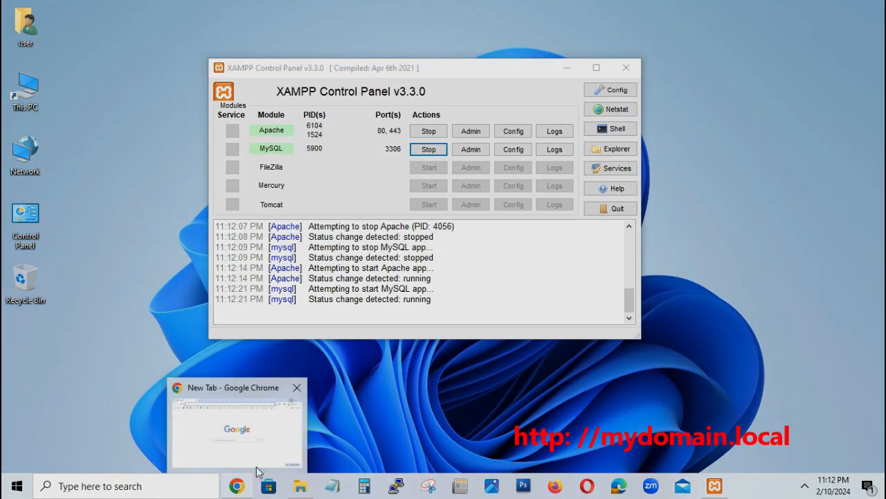
{"action": "left_click", "coordinate": [258, 435]}
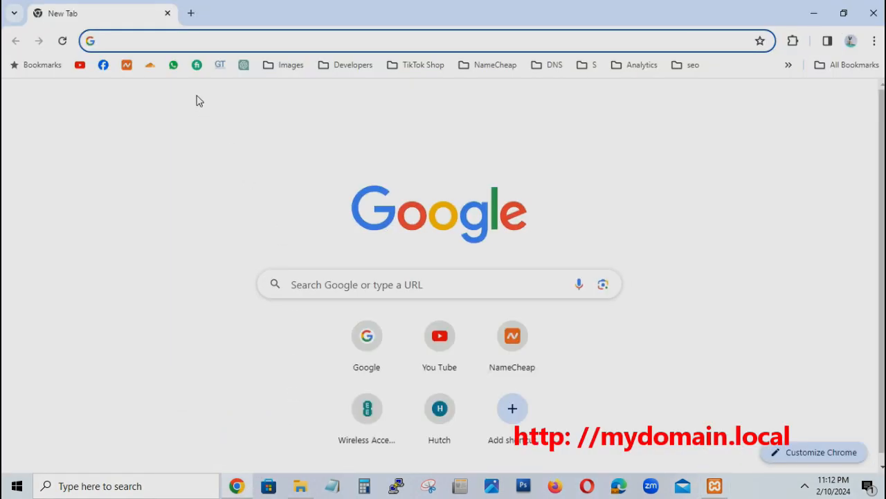
{"action": "right_click", "coordinate": [182, 43]}
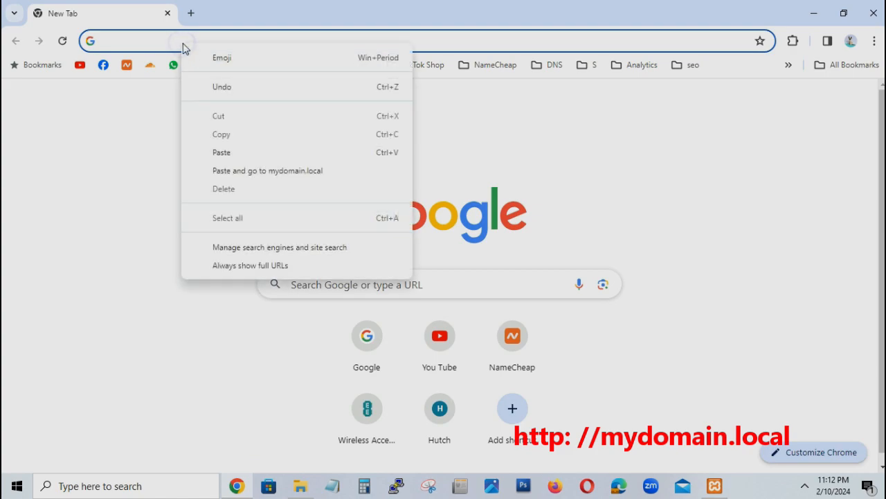
{"action": "left_click", "coordinate": [234, 153]}
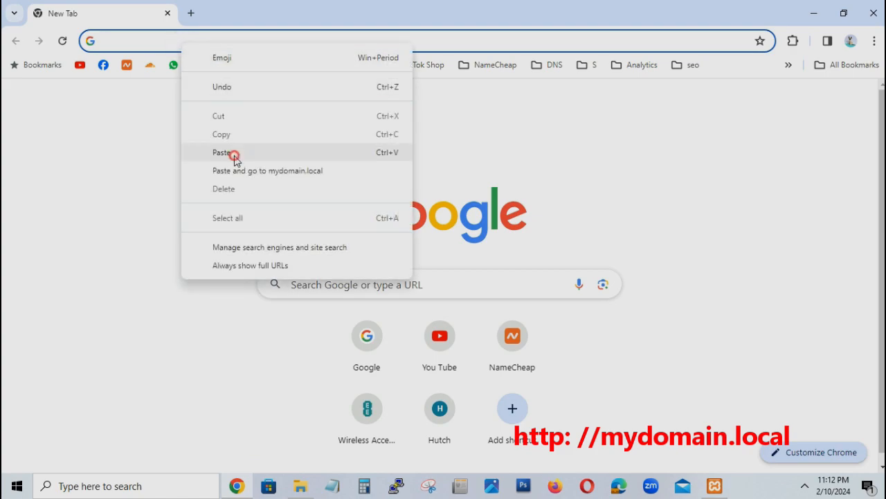
{"action": "left_click", "coordinate": [113, 41]}
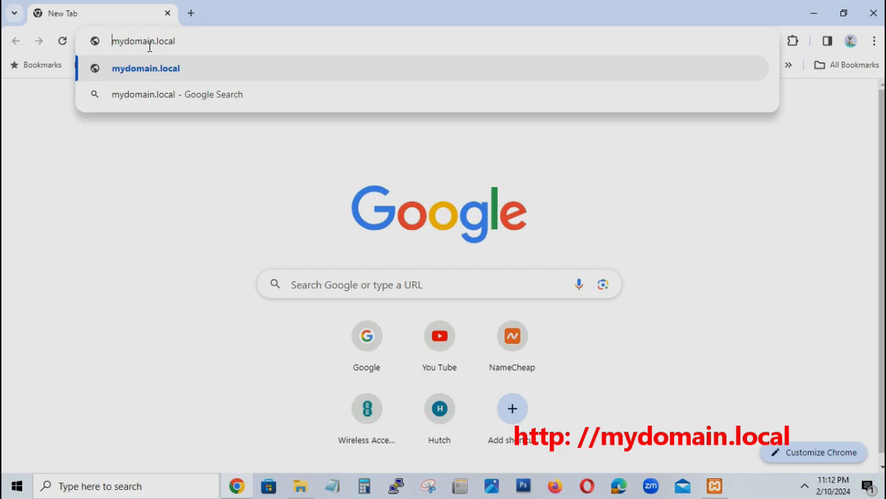
{"action": "type", "text": "http"}
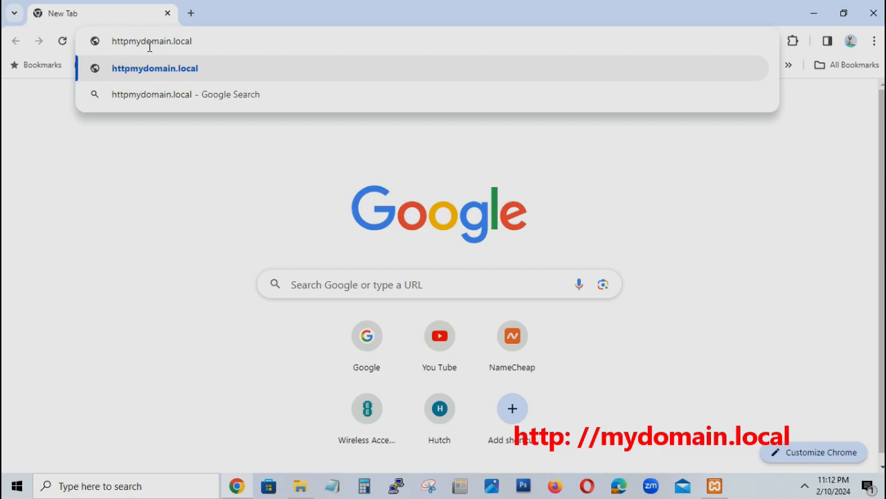
{"action": "type", "text": "://"}
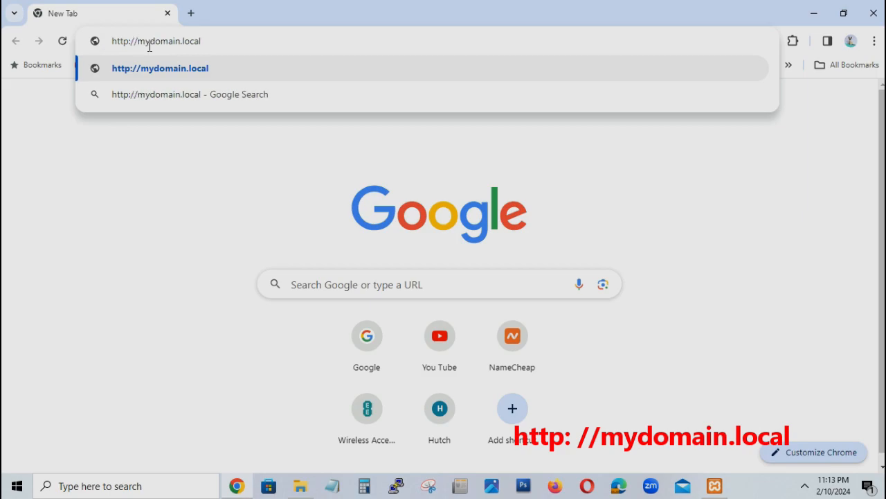
{"action": "key", "text": "Return"}
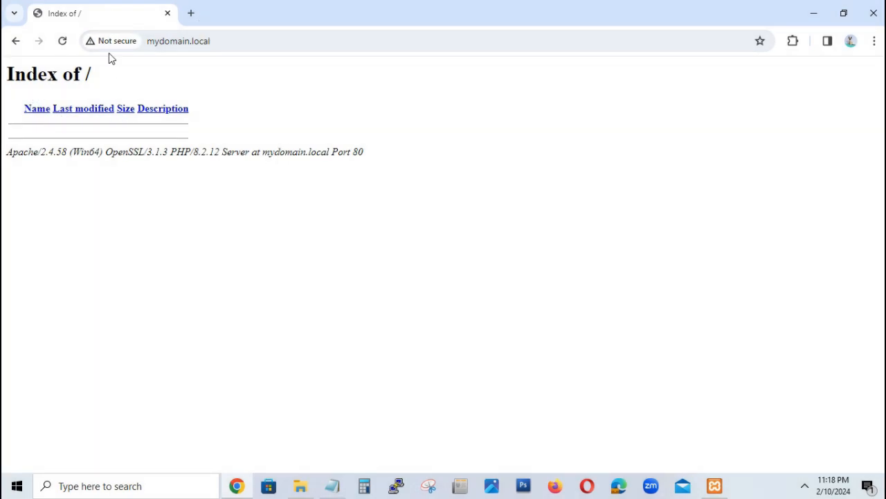
- Open wptutorial.us in a new tab, reload the home page and go to its Theme page
{"action": "left_click", "coordinate": [192, 14]}
{"action": "left_click", "coordinate": [201, 39]}
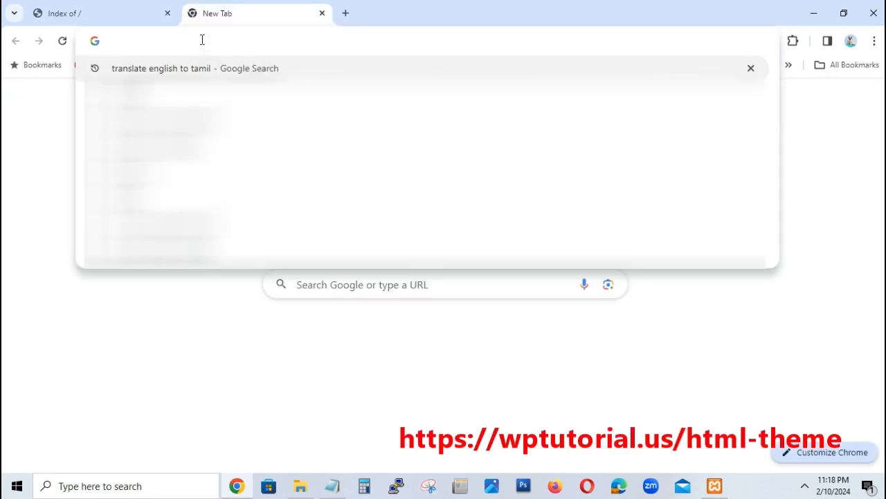
{"action": "type", "text": "wptutorial.us"}
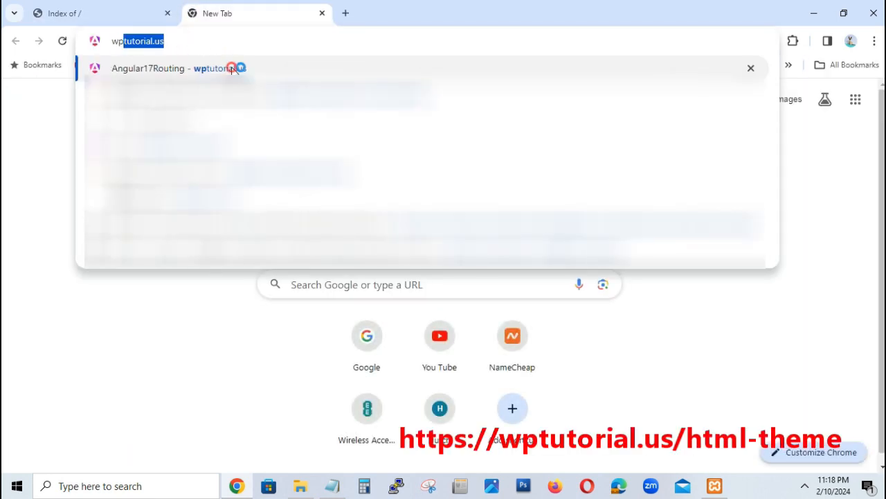
{"action": "left_click", "coordinate": [232, 70]}
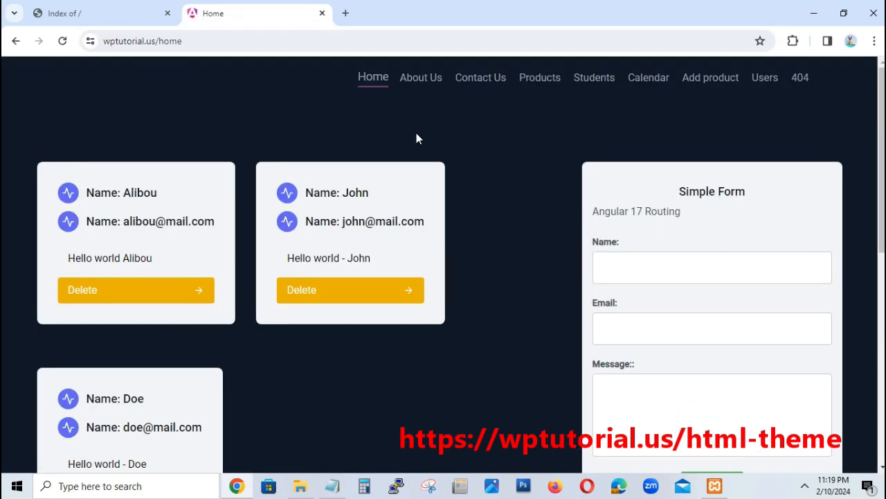
{"action": "left_click", "coordinate": [63, 41]}
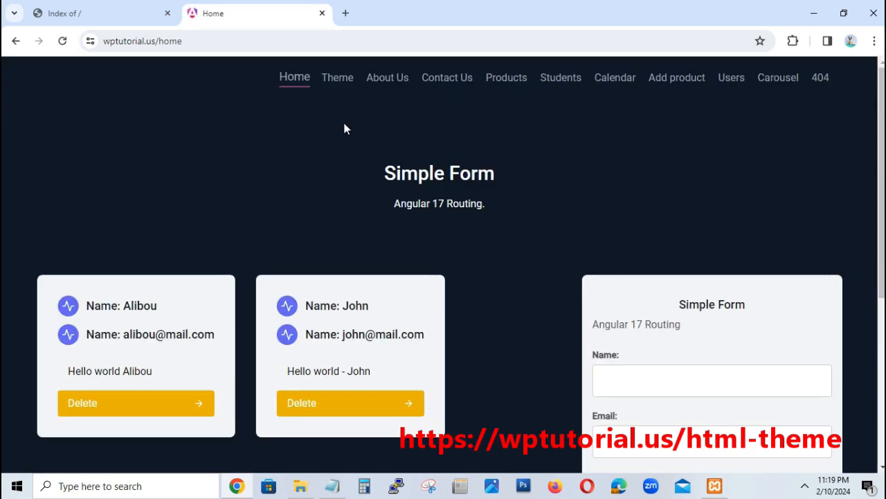
{"action": "left_click", "coordinate": [339, 81]}
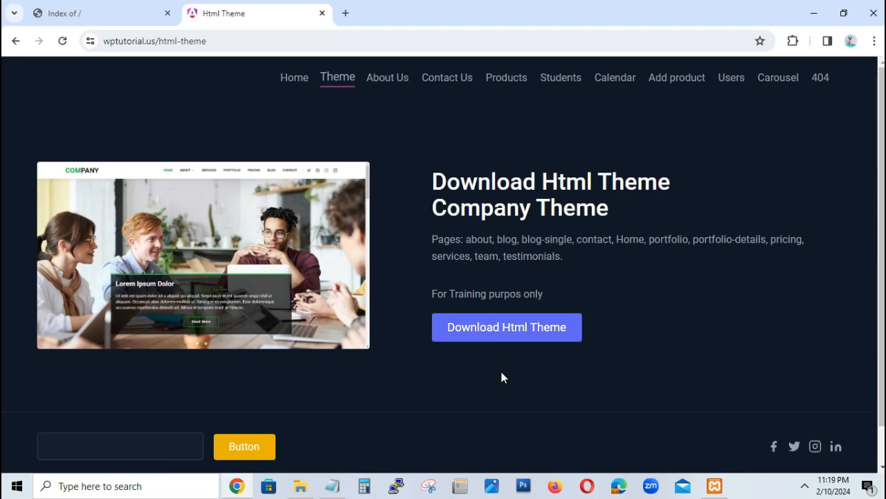
- Download the Company HTML theme as Html-5-theme.zip and open the folder it was saved in
{"action": "left_click", "coordinate": [502, 337]}
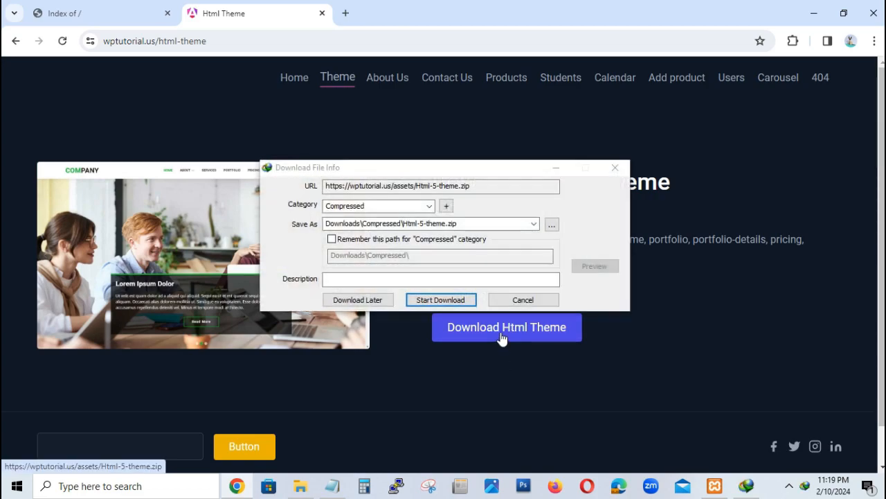
{"action": "left_click", "coordinate": [432, 302]}
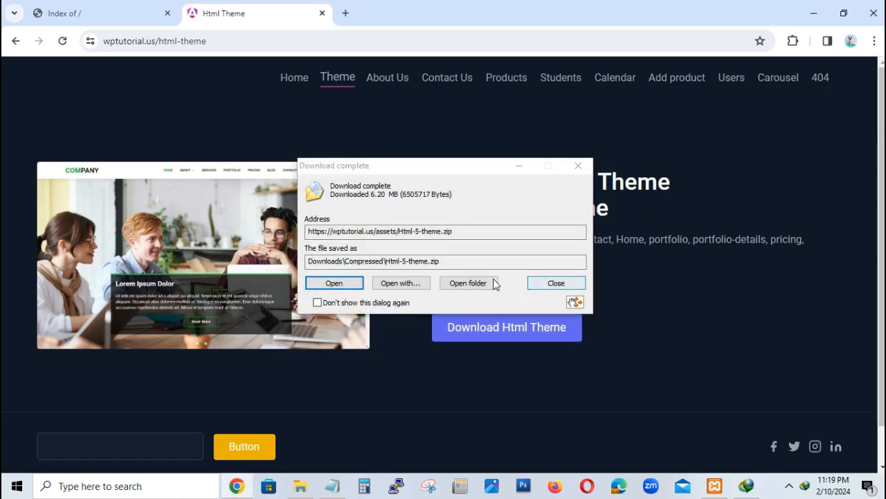
{"action": "left_click", "coordinate": [468, 283]}
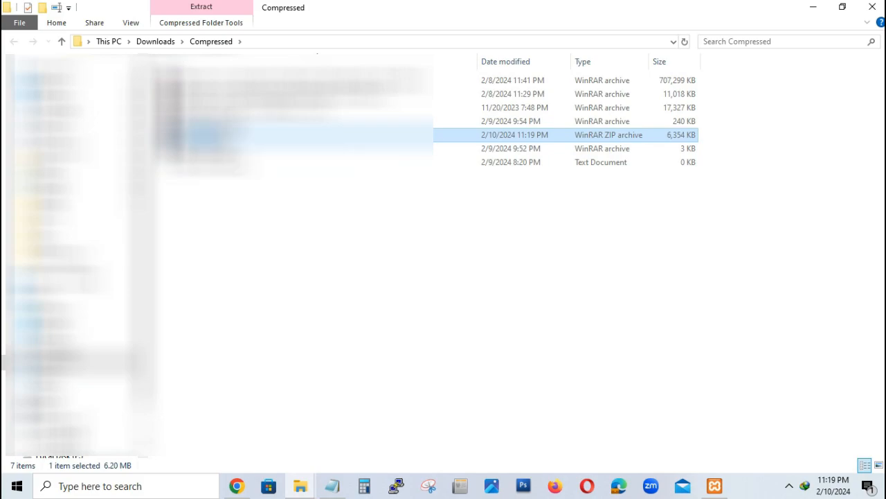
- Copy the downloaded Html-5-theme.zip, then close its folder and the theme page and minimize Chrome
{"action": "right_click", "coordinate": [206, 135]}
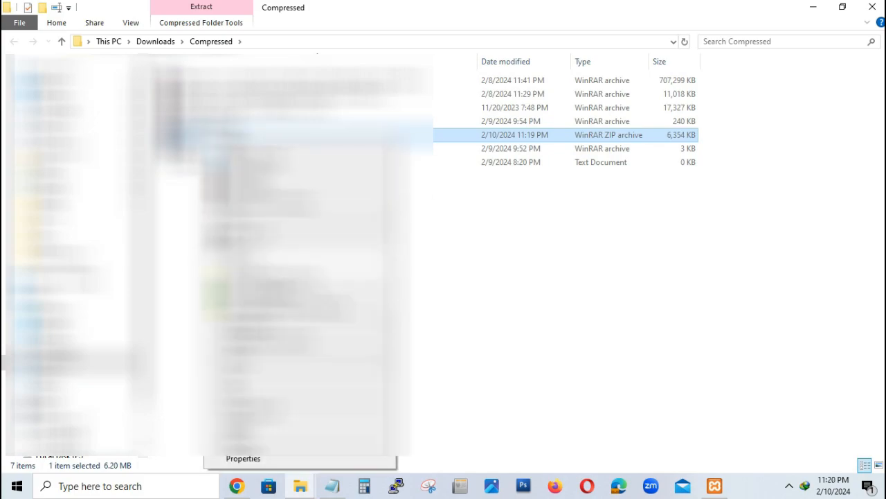
{"action": "left_click", "coordinate": [252, 393]}
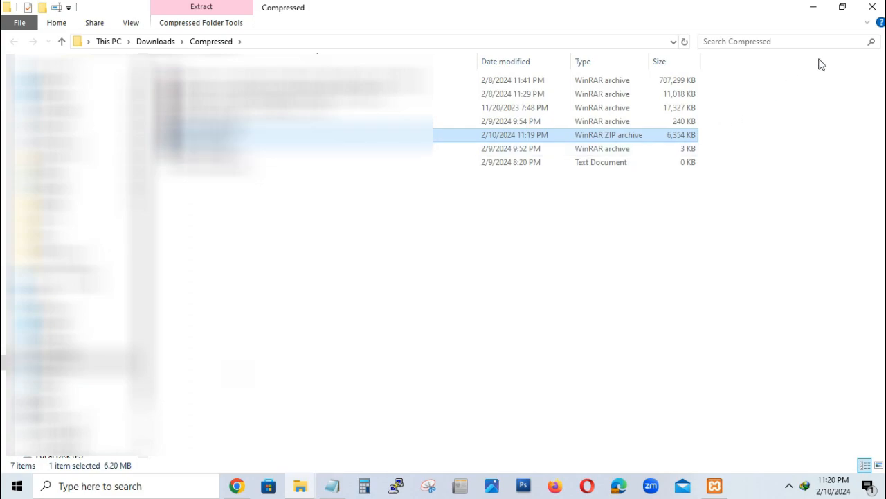
{"action": "left_click", "coordinate": [872, 7]}
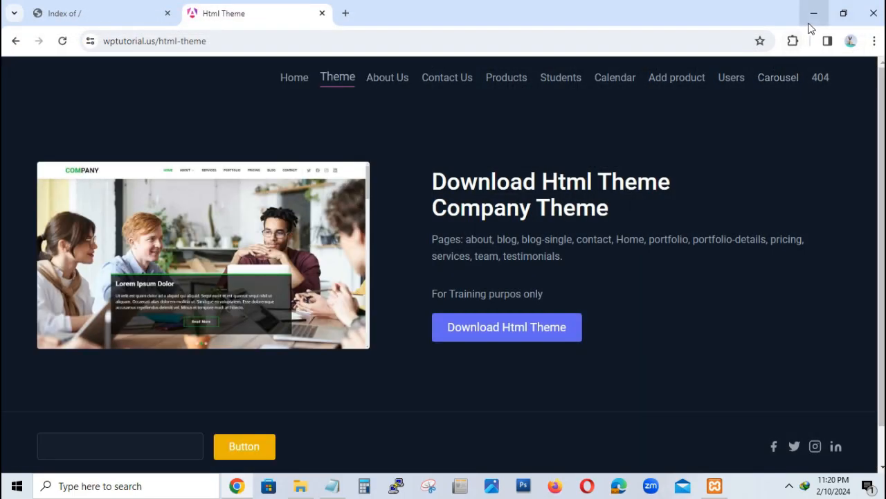
{"action": "left_click", "coordinate": [322, 13]}
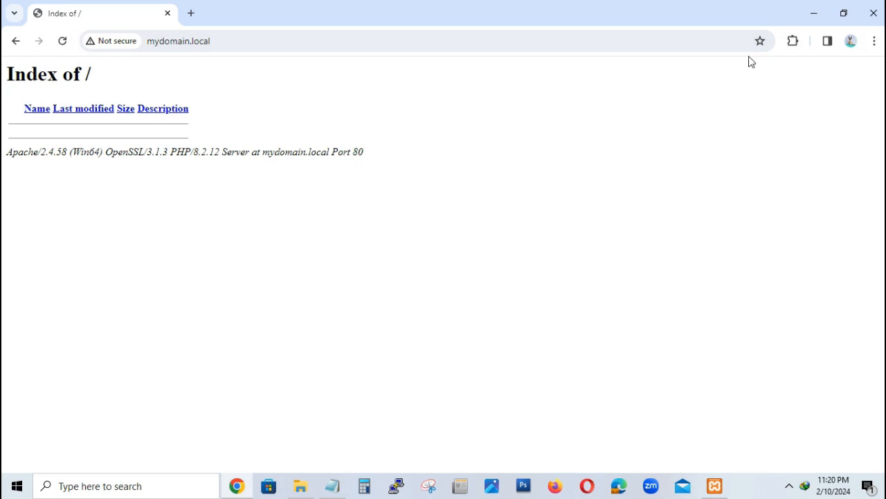
{"action": "left_click", "coordinate": [812, 20]}
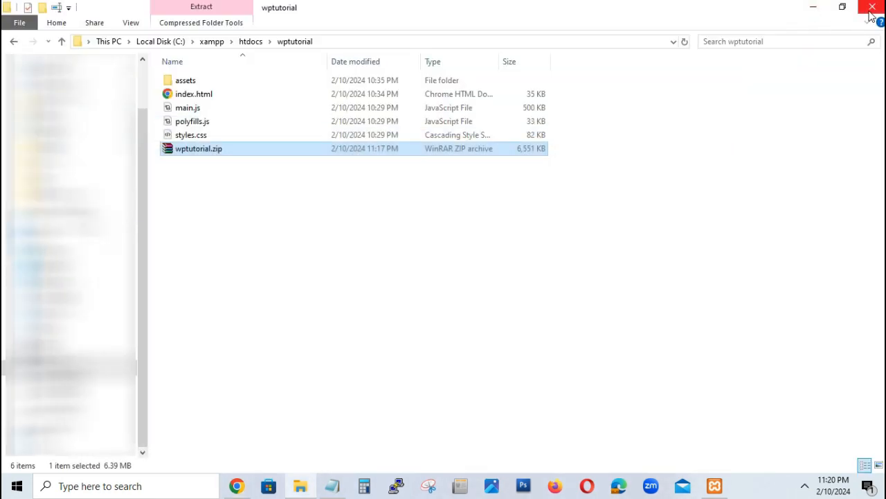
- Paste Html-5-theme.zip into C:\xampp\htdocs\mydomain and extract it to an Html-5-theme folder there
{"action": "left_click", "coordinate": [250, 42]}
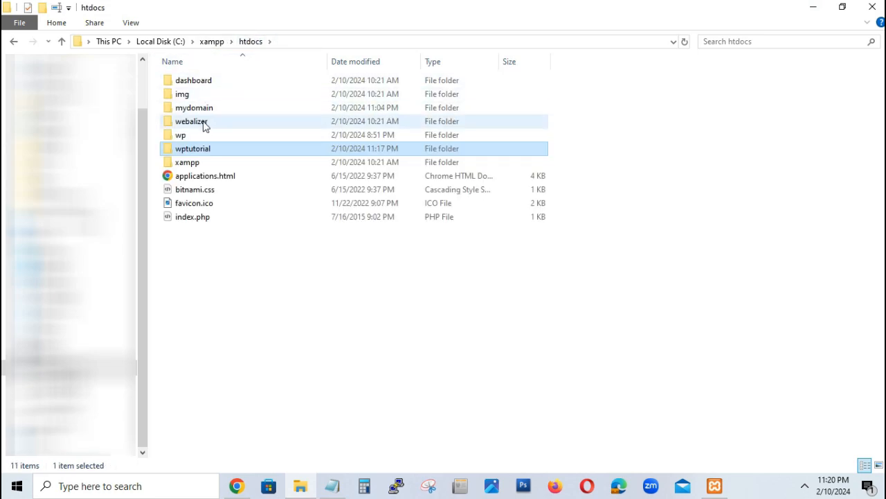
{"action": "double_click", "coordinate": [206, 108]}
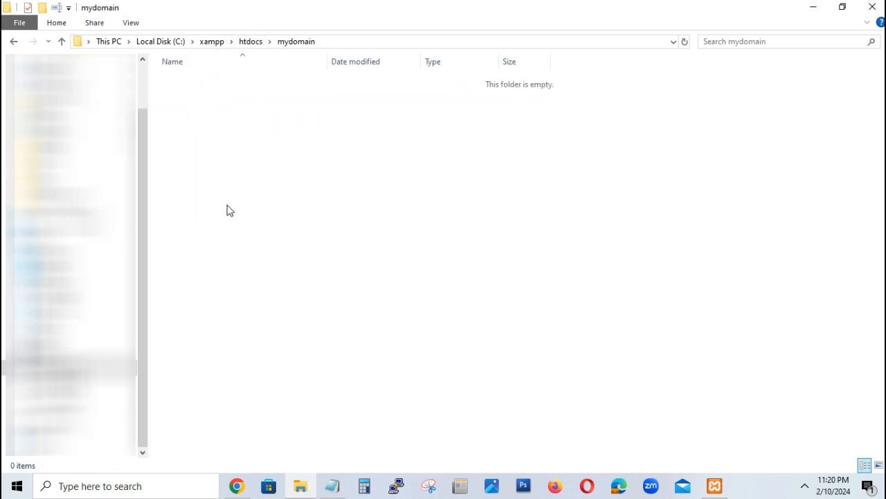
{"action": "right_click", "coordinate": [226, 204]}
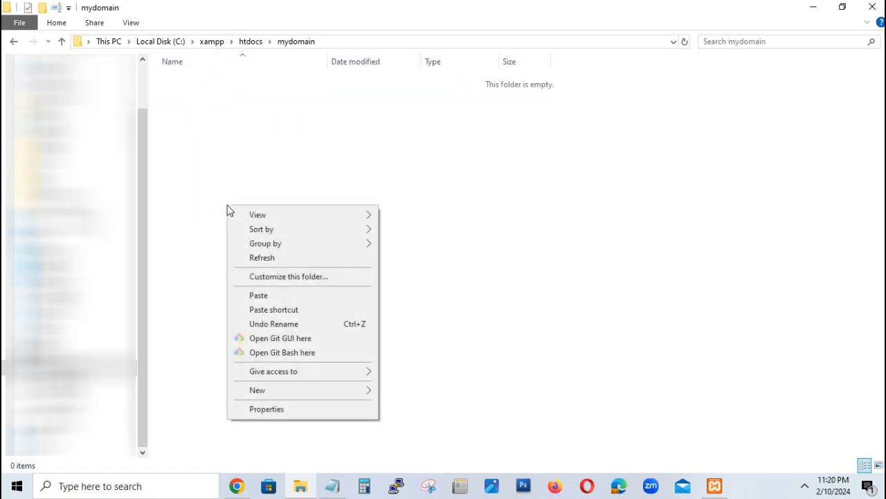
{"action": "left_click", "coordinate": [257, 294]}
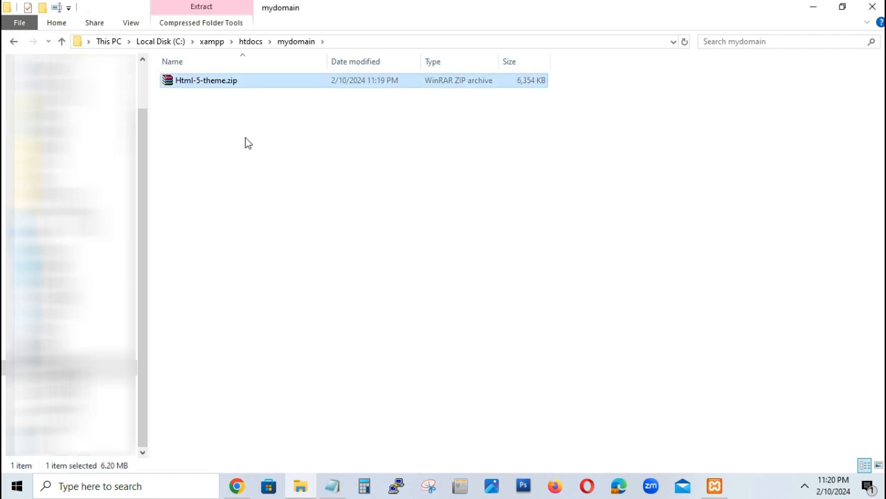
{"action": "right_click", "coordinate": [210, 86]}
{"action": "left_click", "coordinate": [288, 136]}
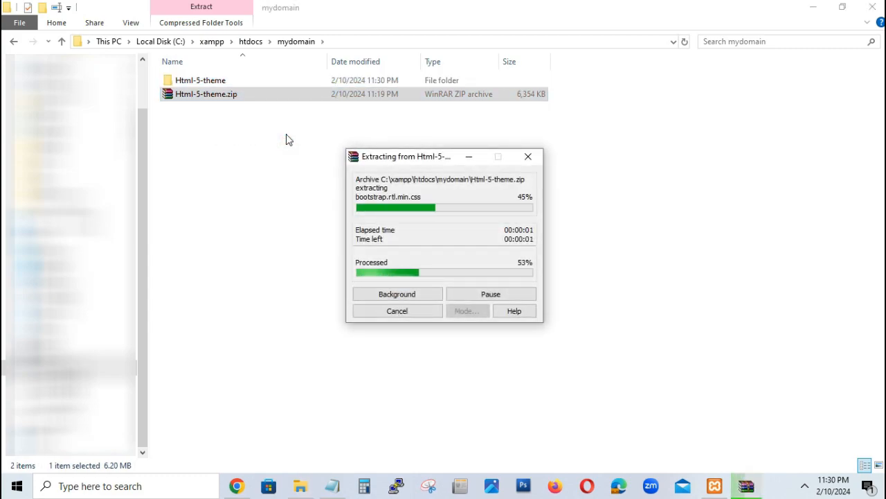
- Move all files and folders from Html-5-theme up into the mydomain folder, deleting Html-5-theme.zip before pasting them
{"action": "double_click", "coordinate": [218, 81]}
{"action": "left_click_drag", "start_coordinate": [294, 299], "coordinate": [167, 78]}
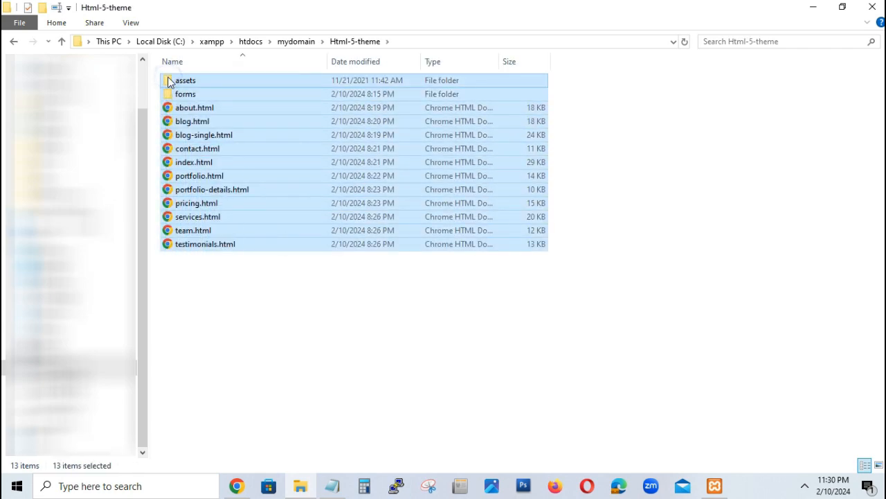
{"action": "right_click", "coordinate": [169, 82]}
{"action": "left_click", "coordinate": [214, 273]}
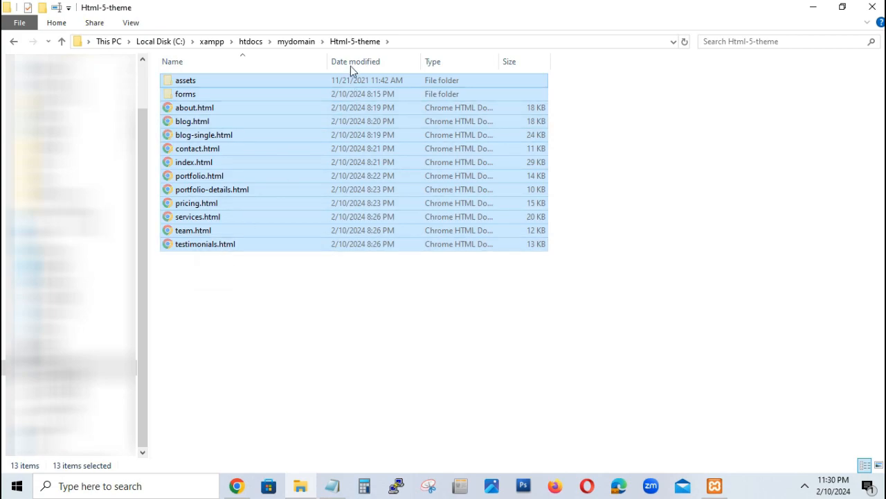
{"action": "left_click", "coordinate": [308, 41]}
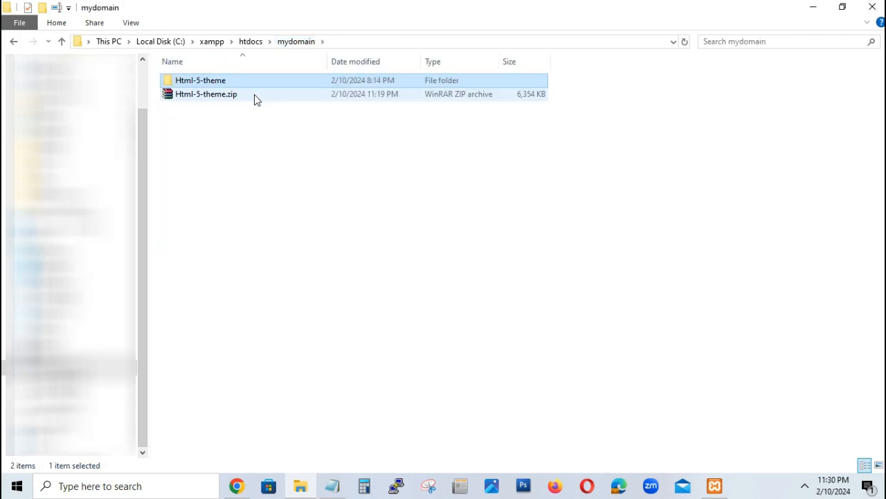
{"action": "left_click", "coordinate": [238, 95]}
{"action": "key", "text": "Delete"}
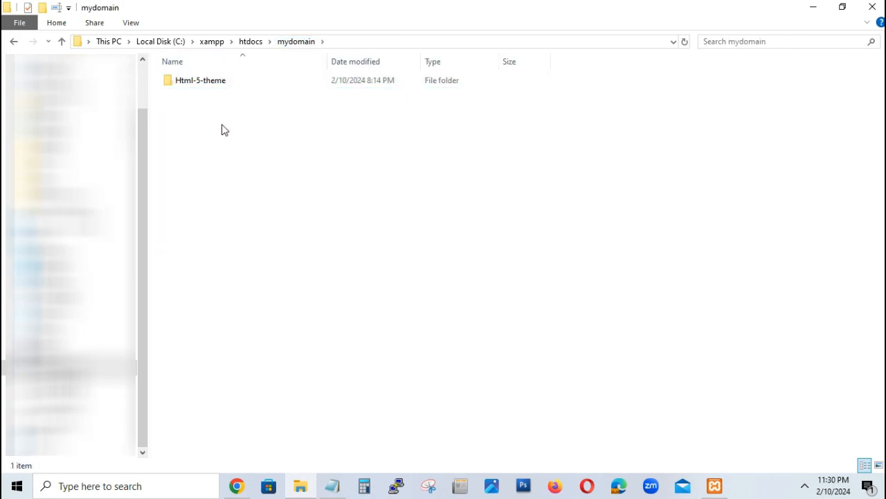
{"action": "right_click", "coordinate": [222, 124]}
{"action": "left_click", "coordinate": [258, 216]}
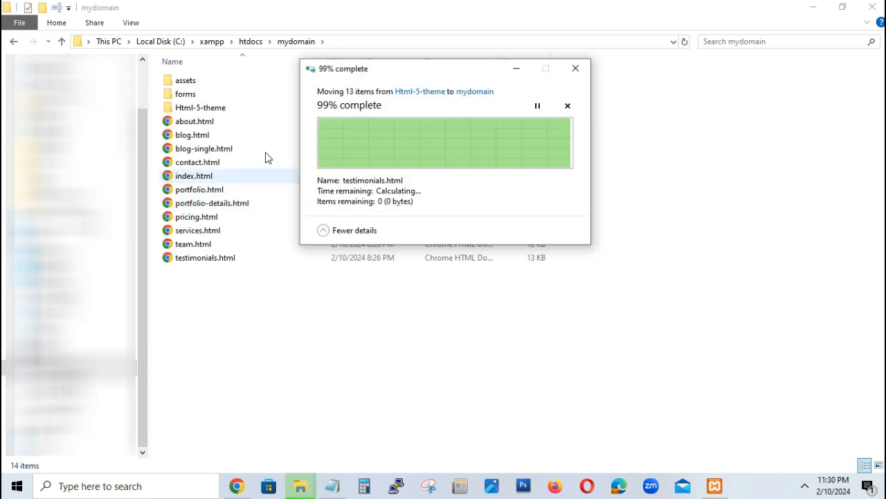
- Delete the emptied Html-5-theme folder from mydomain and close the folder window
{"action": "left_click", "coordinate": [216, 112]}
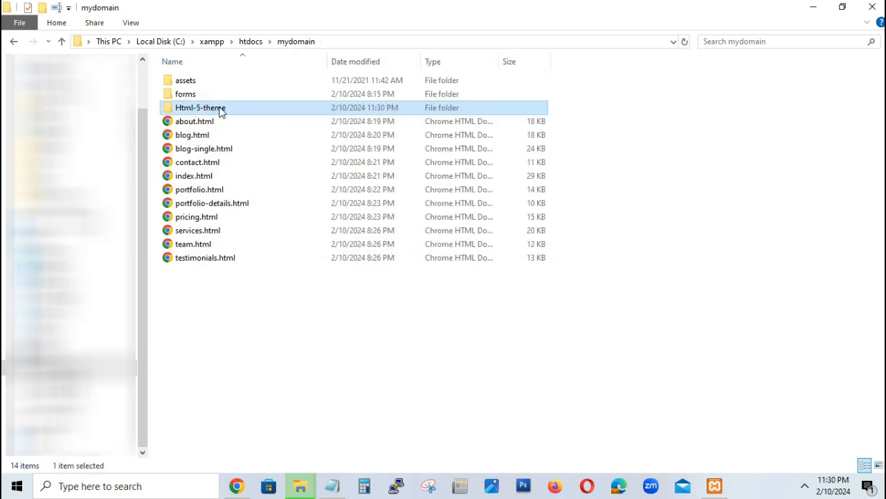
{"action": "key", "text": "Delete"}
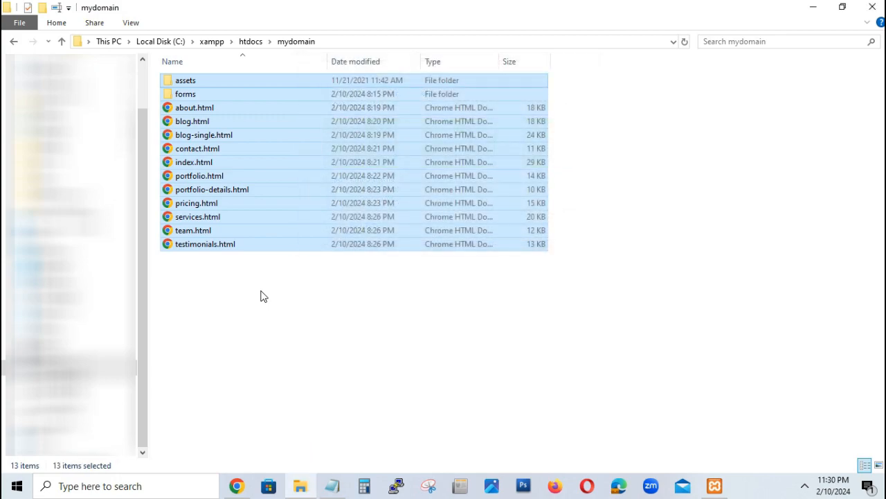
{"action": "left_click", "coordinate": [872, 7]}
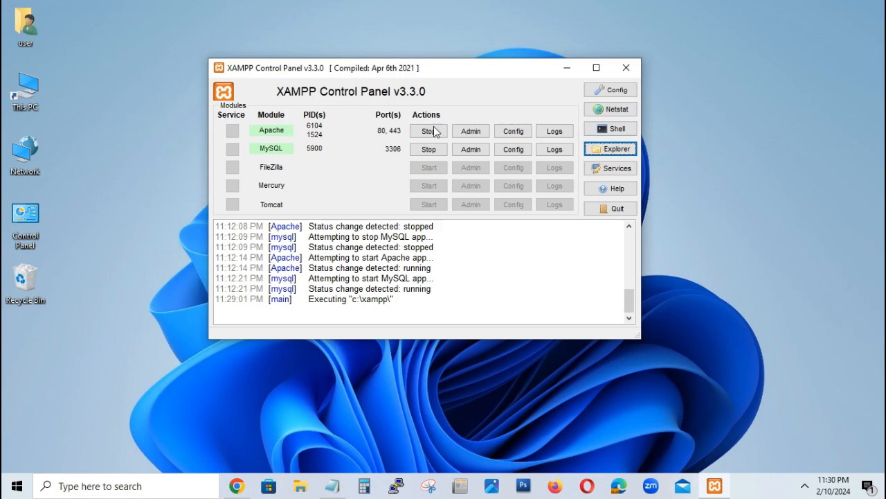
- Switch to Chrome and reload the mydomain.local page to load the site from the newly added theme files
{"action": "mouse_move", "coordinate": [243, 483]}
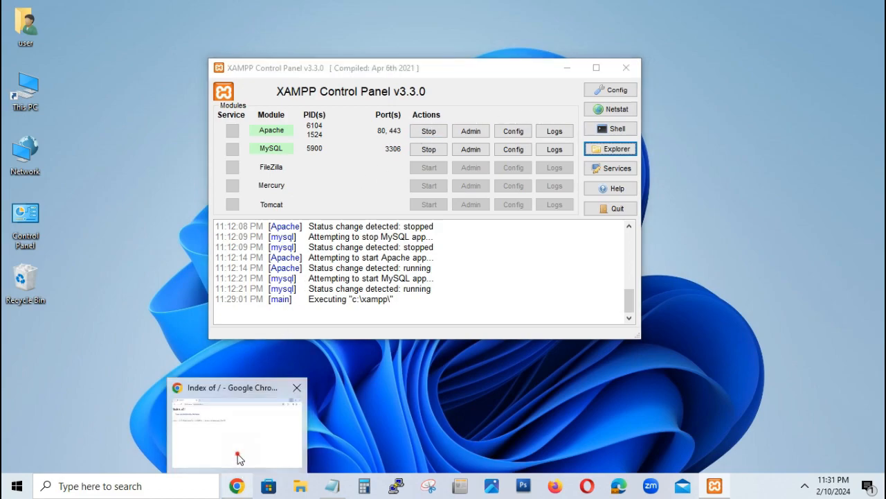
{"action": "left_click", "coordinate": [238, 484]}
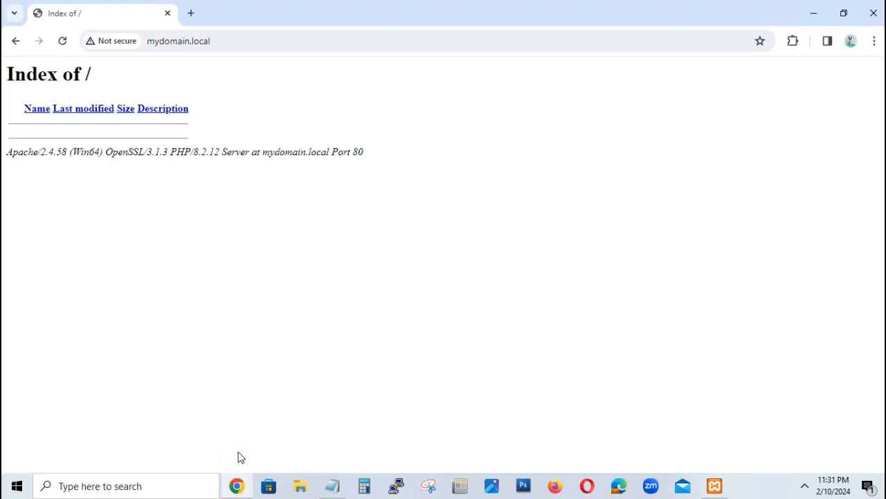
{"action": "left_click", "coordinate": [62, 41]}
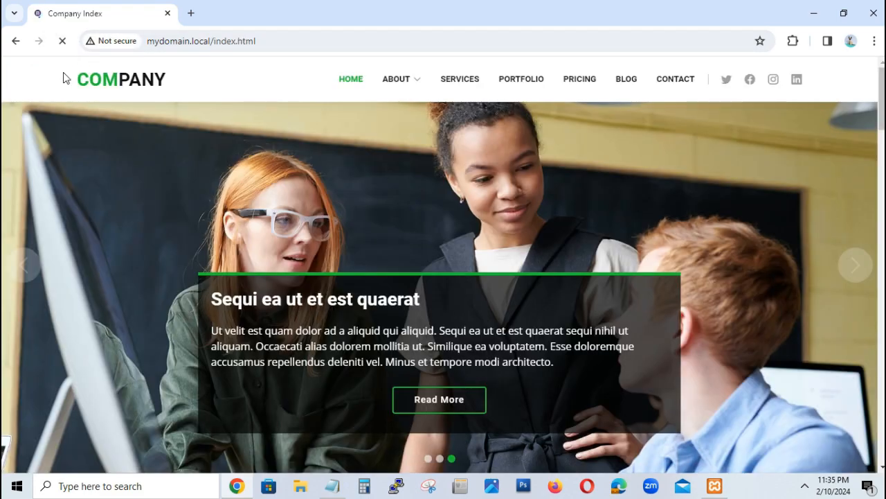
- View the theme's About Us, Services and Blog pages on mydomain.local
{"action": "mouse_move", "coordinate": [393, 89]}
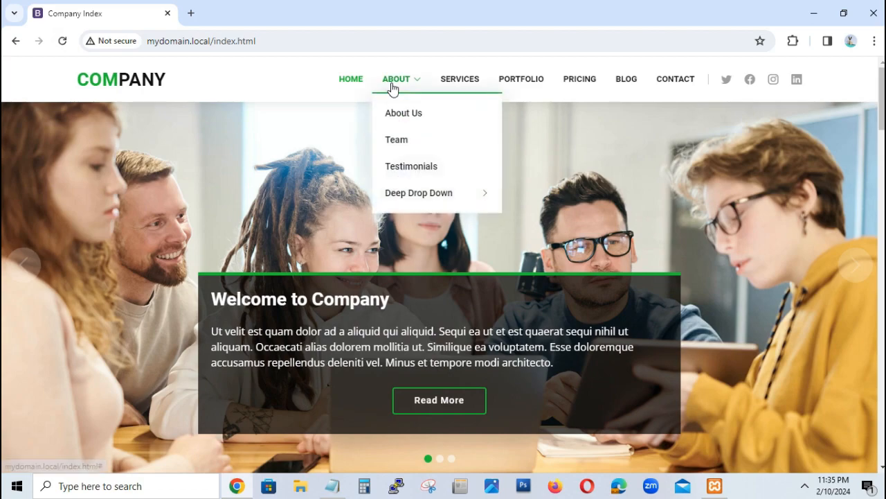
{"action": "left_click", "coordinate": [395, 113]}
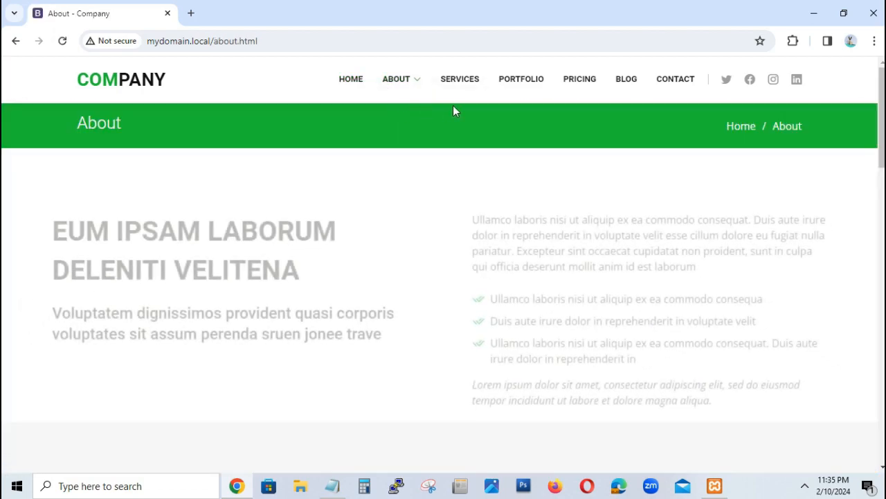
{"action": "left_click", "coordinate": [464, 81]}
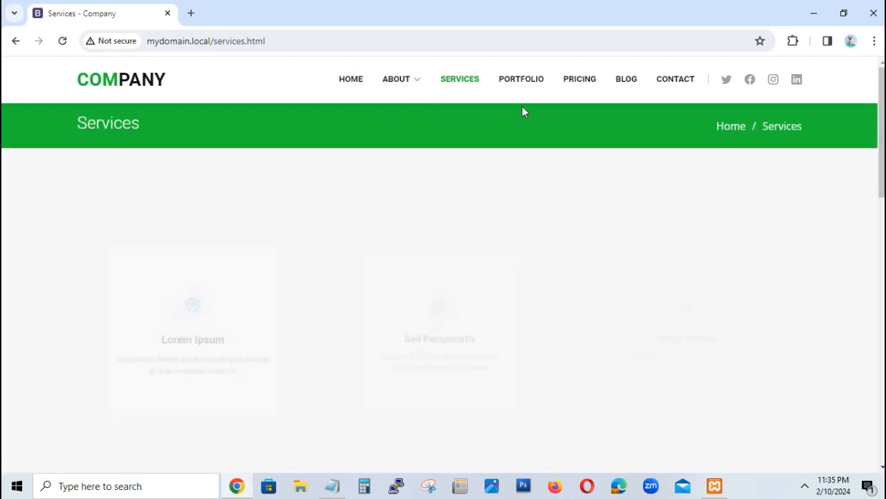
{"action": "left_click", "coordinate": [615, 85]}
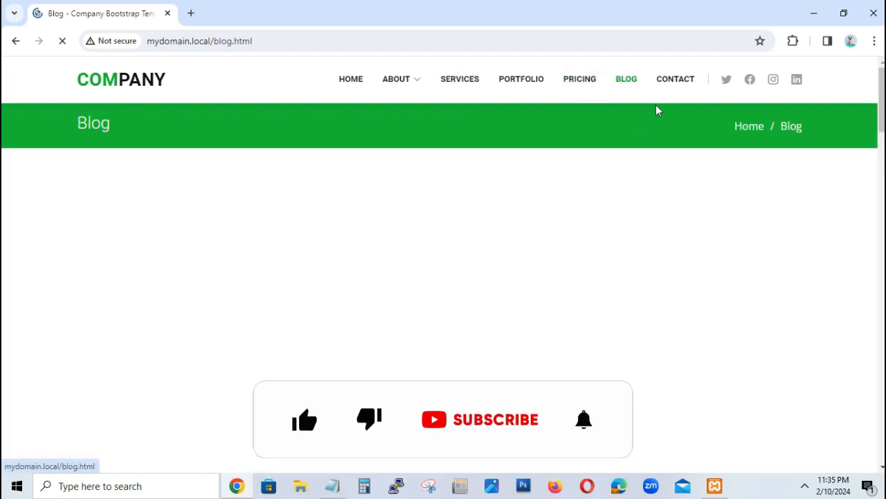
- Open the Contact page and examine its map, contact details, message form and footer
{"action": "left_click", "coordinate": [676, 80]}
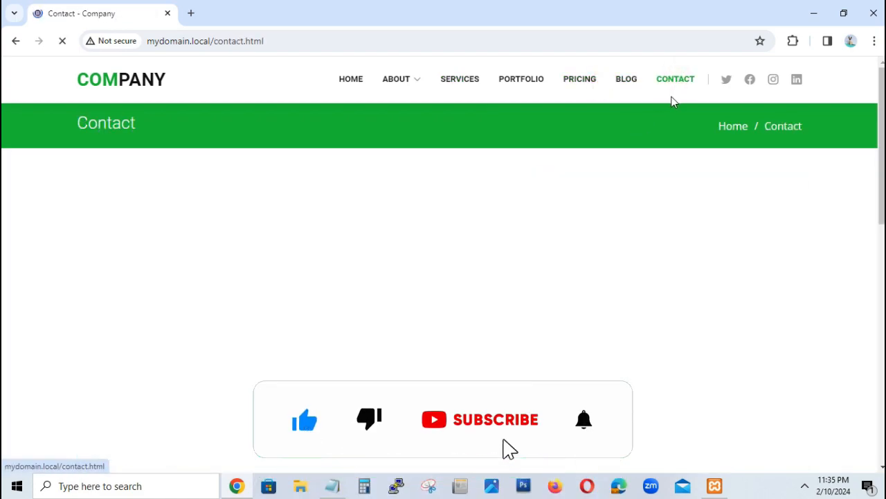
{"action": "scroll", "coordinate": [665, 243], "scroll_direction": "down", "scroll_amount": 5}
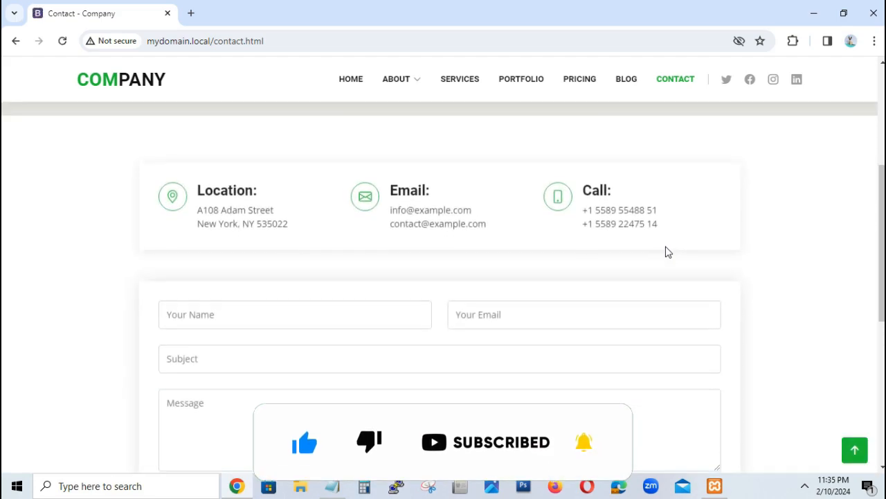
{"action": "scroll", "coordinate": [666, 252], "scroll_direction": "down", "scroll_amount": 4}
{"action": "scroll", "coordinate": [667, 252], "scroll_direction": "up", "scroll_amount": 5}
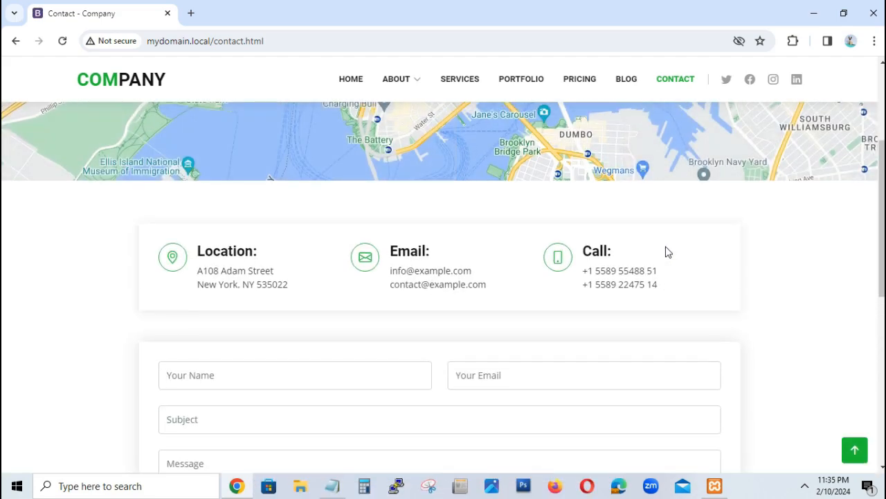
{"action": "scroll", "coordinate": [666, 251], "scroll_direction": "up", "scroll_amount": 3}
{"action": "scroll", "coordinate": [665, 246], "scroll_direction": "up", "scroll_amount": 1}
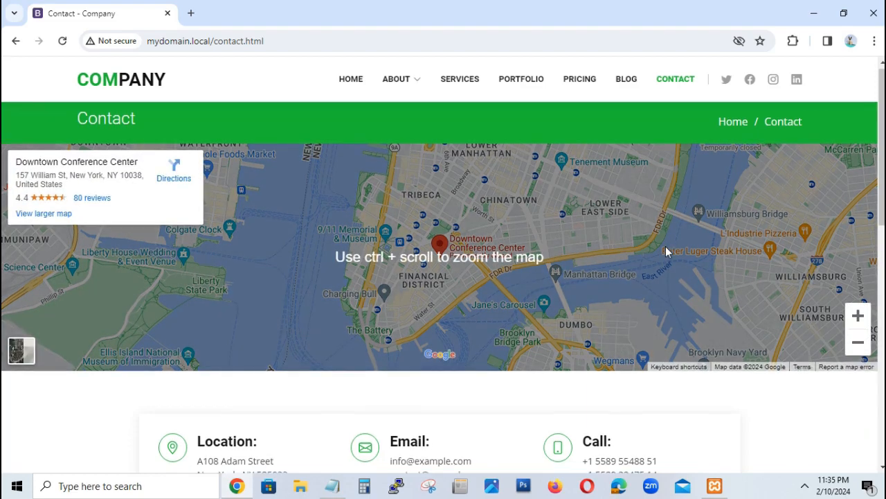
{"action": "scroll", "coordinate": [666, 247], "scroll_direction": "down", "scroll_amount": 7}
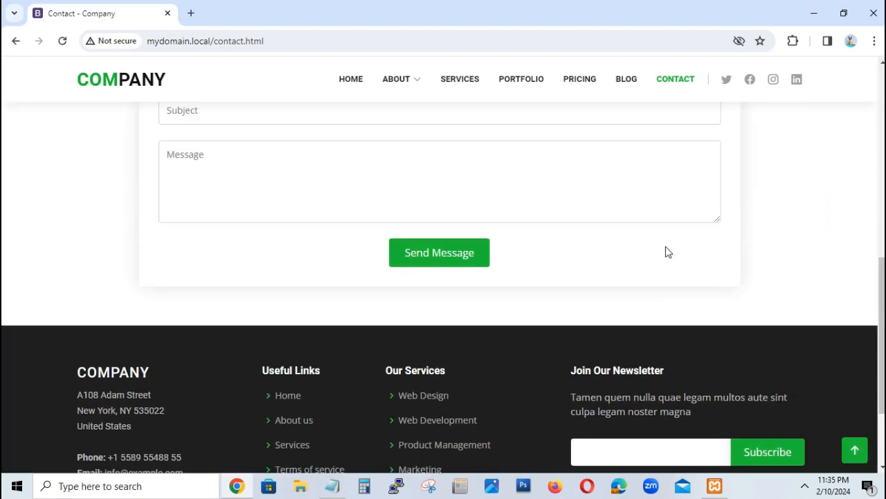
{"action": "scroll", "coordinate": [666, 250], "scroll_direction": "up", "scroll_amount": 8}
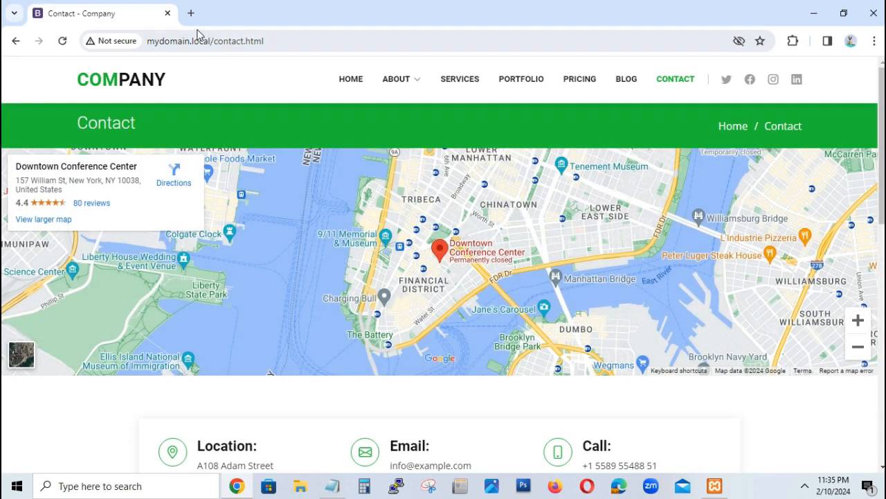